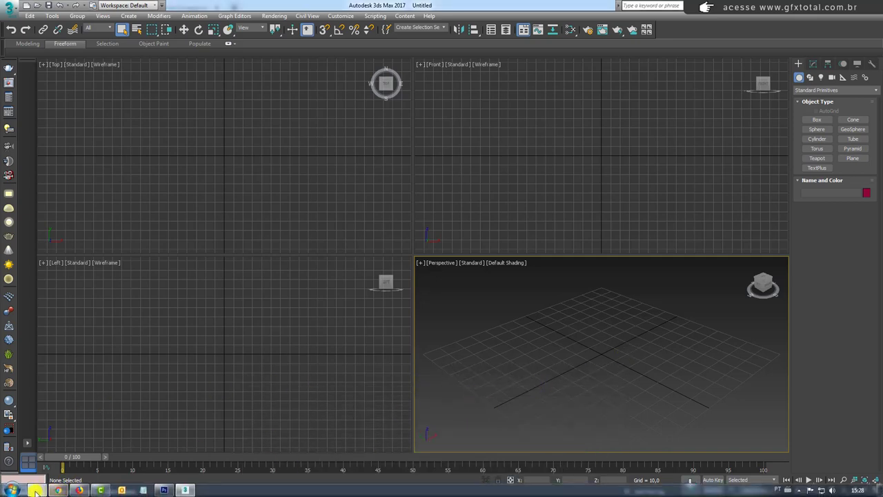
# Step: Bring up the folder of seven ornament and carved-wood reference images over 3ds Max, with nothing selected
pyautogui.click(91, 490)
pyautogui.click(529, 282)
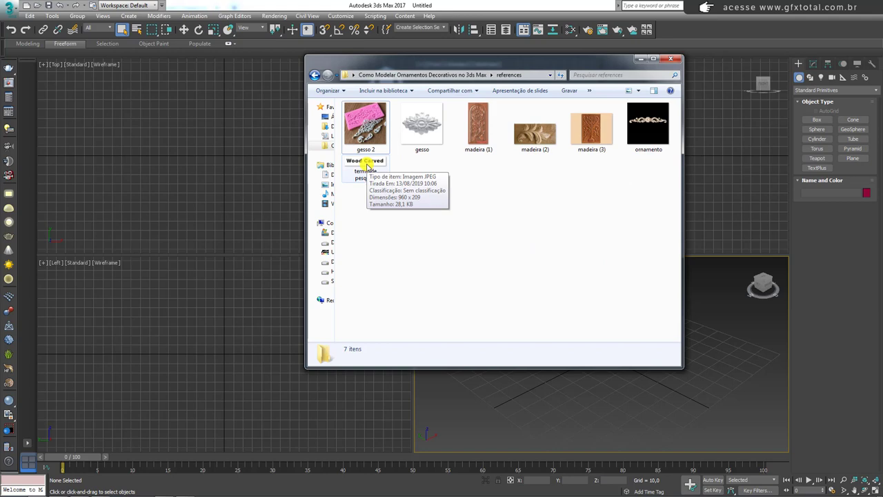
# Step: View the Wood Carved image, then browse from gesso 2 through the madeira photos to ornamento
pyautogui.doubleClick(365, 162)
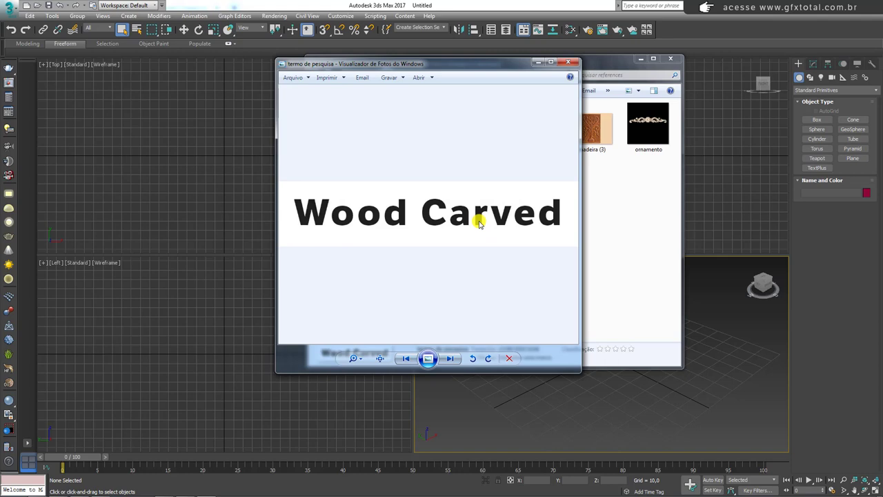
pyautogui.click(565, 65)
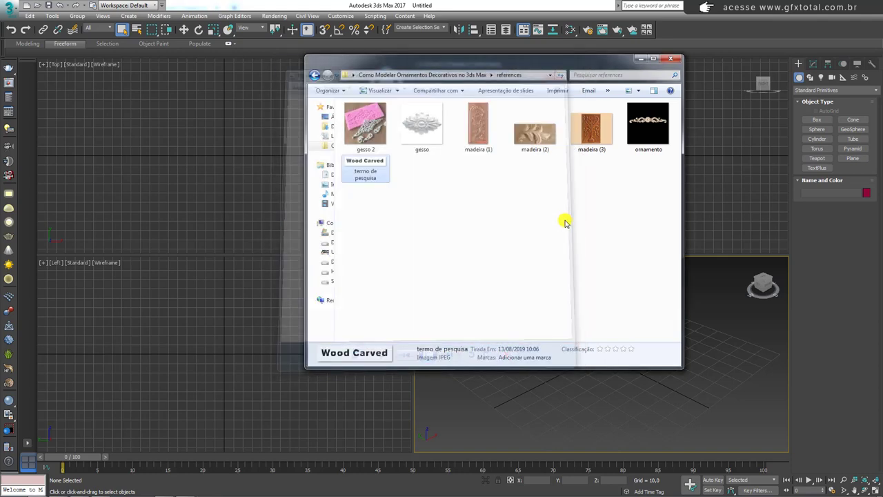
pyautogui.doubleClick(384, 139)
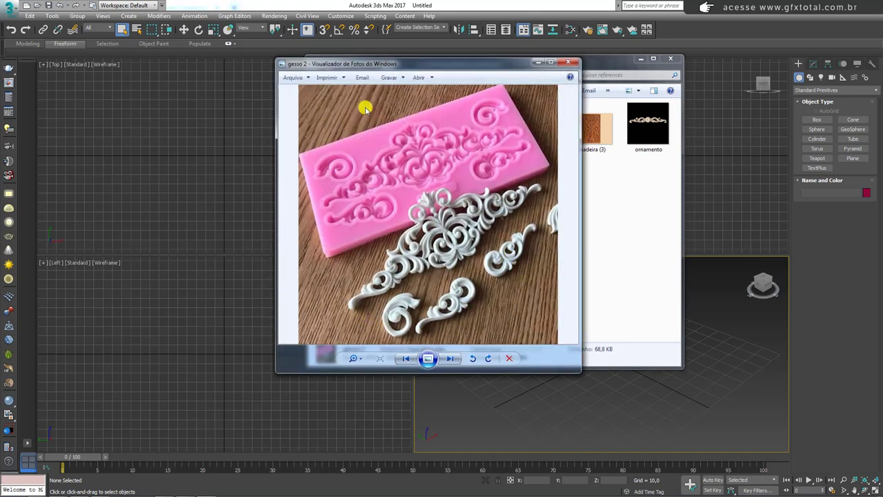
pyautogui.scroll(1, 535, 274)
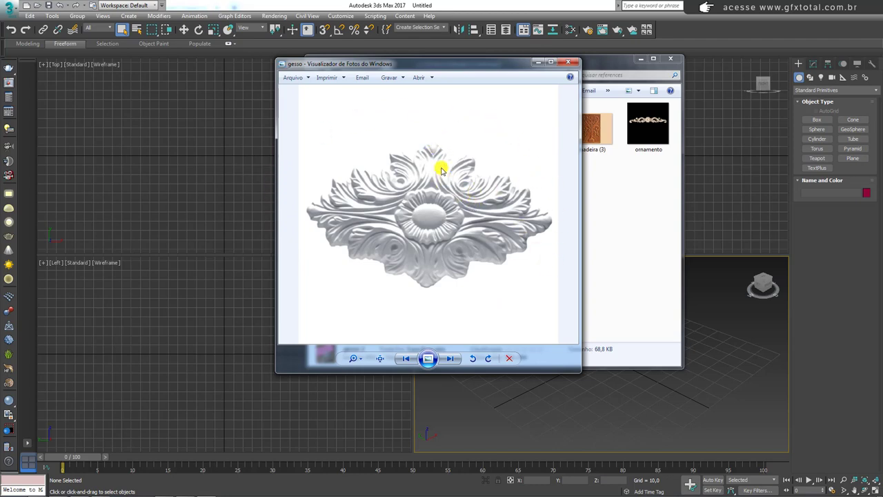
pyautogui.scroll(-1, 442, 169)
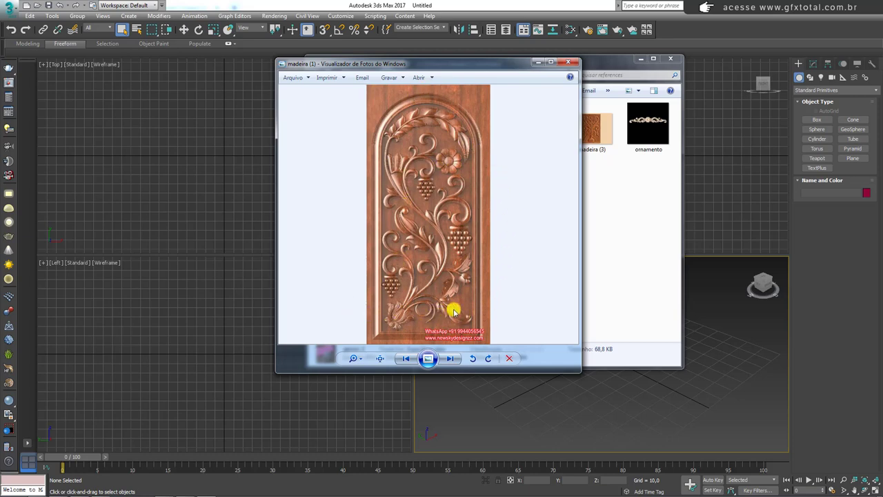
pyautogui.scroll(-1, 550, 83)
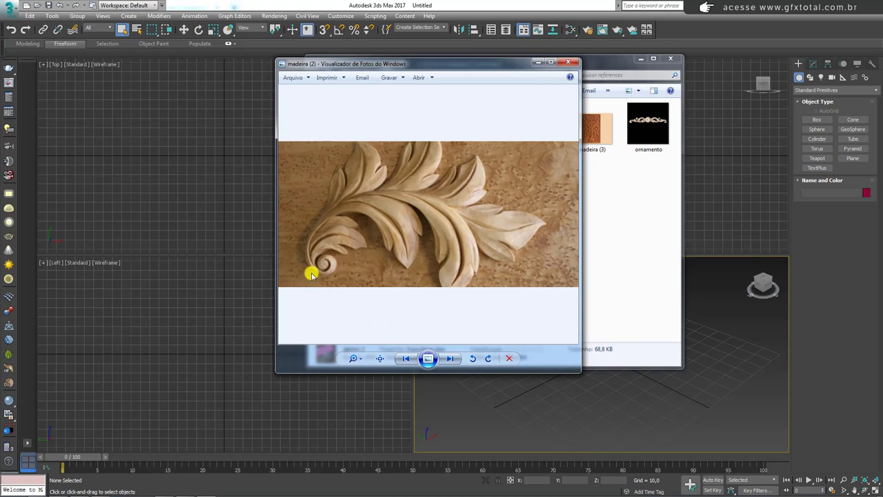
pyautogui.scroll(-1, 311, 274)
pyautogui.scroll(-1, 311, 275)
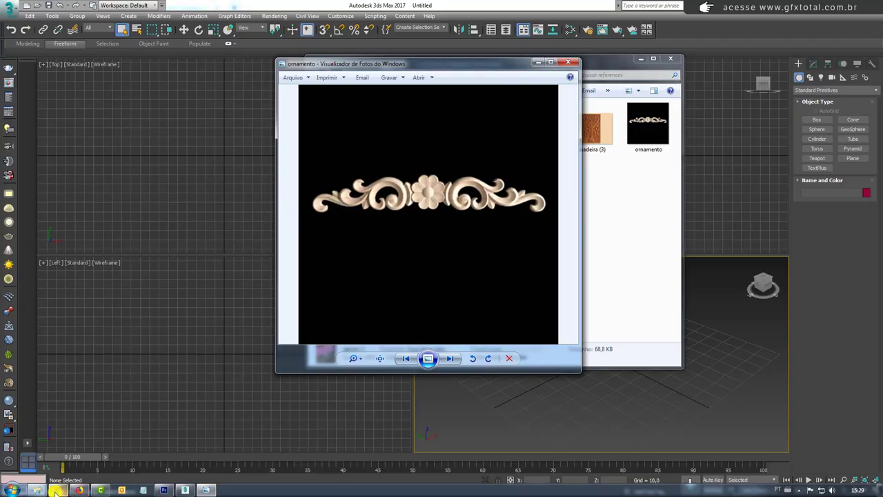
pyautogui.click(57, 490)
pyautogui.moveTo(216, 123)
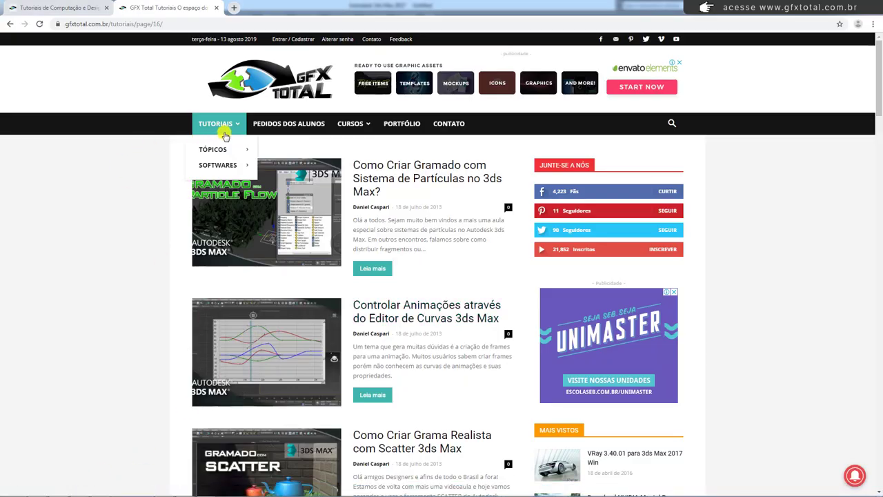
# Step: Highlight the Tutoriais section and the page-number links on page 16 of 17 of gfxtotal.com's tutorials
pyautogui.moveTo(180, 110)
pyautogui.mouseDown()
pyautogui.moveTo(243, 118)
pyautogui.moveTo(198, 140)
pyautogui.mouseUp()
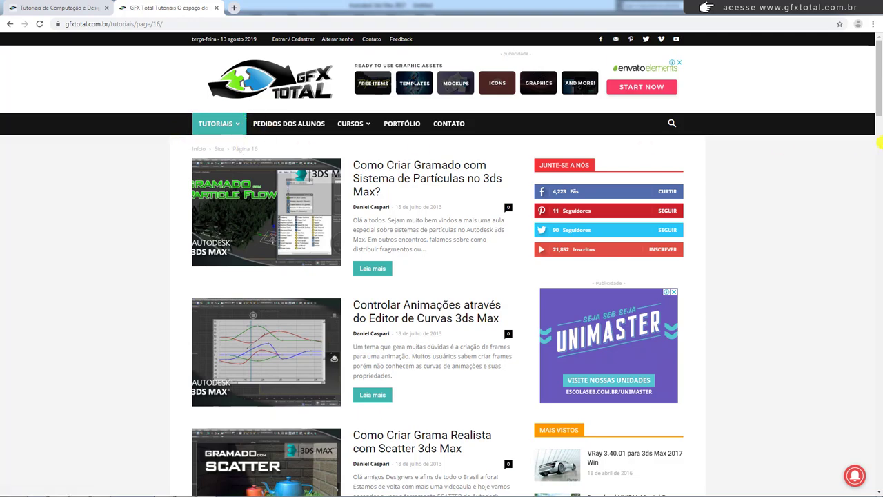
pyautogui.moveTo(880, 124); pyautogui.dragTo(881, 322)
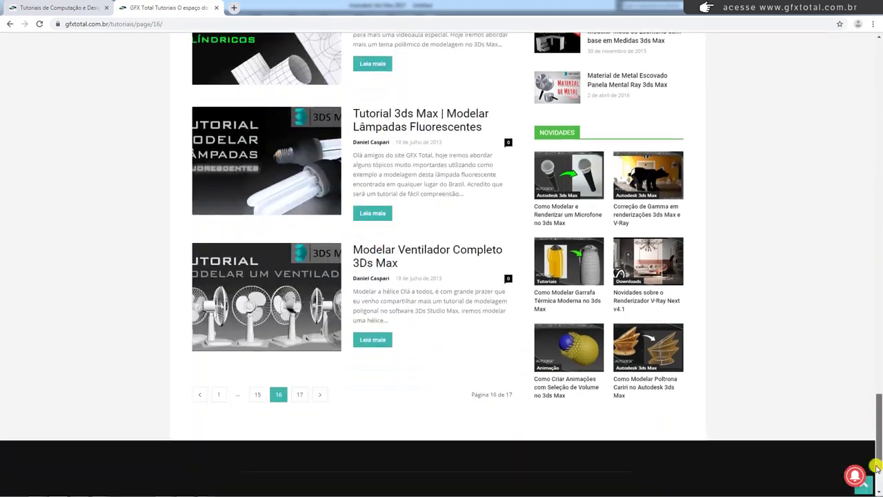
pyautogui.moveTo(880, 322); pyautogui.dragTo(880, 483)
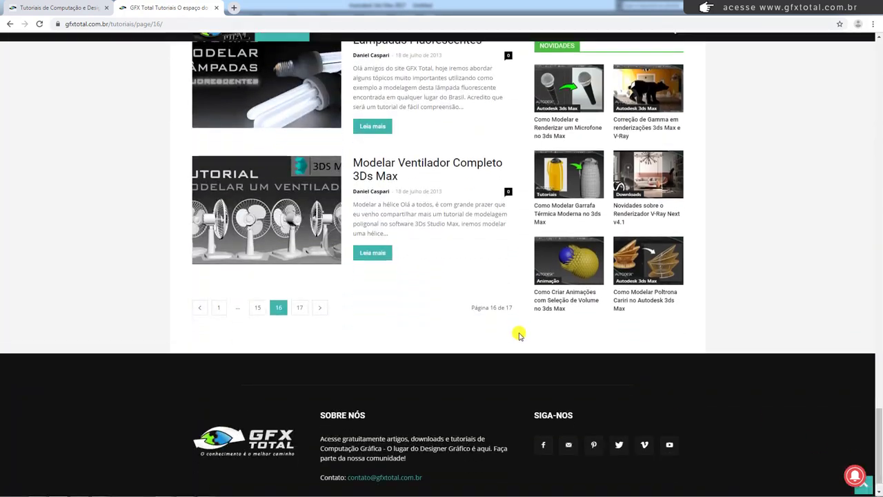
pyautogui.moveTo(335, 298)
pyautogui.mouseDown()
pyautogui.moveTo(316, 334)
pyautogui.moveTo(335, 300)
pyautogui.moveTo(306, 317)
pyautogui.moveTo(299, 301)
pyautogui.mouseUp()
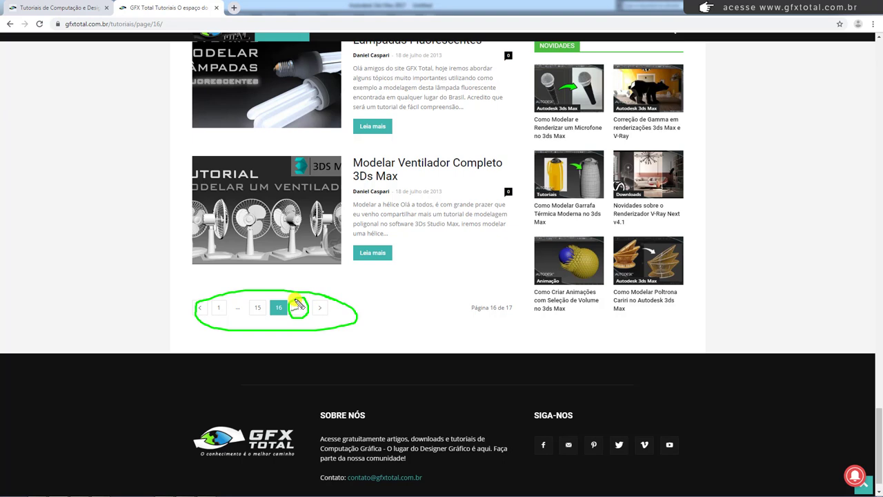
pyautogui.press('Escape')
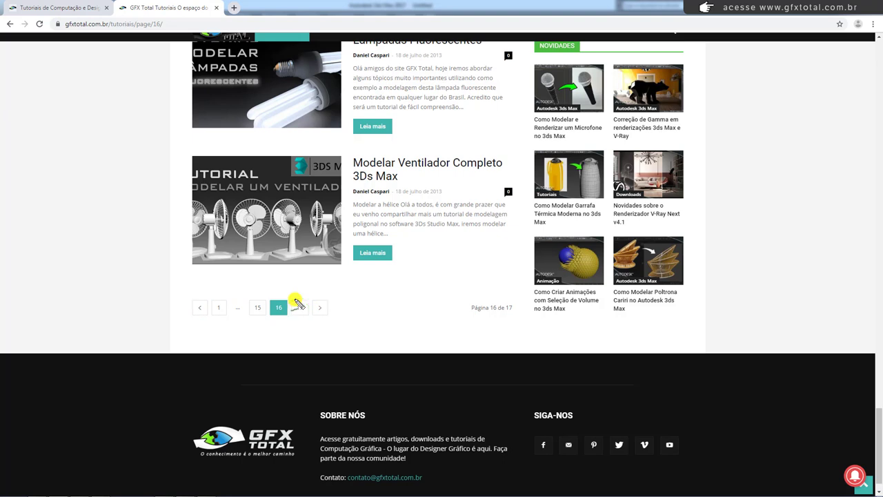
pyautogui.scroll(1, 312, 300)
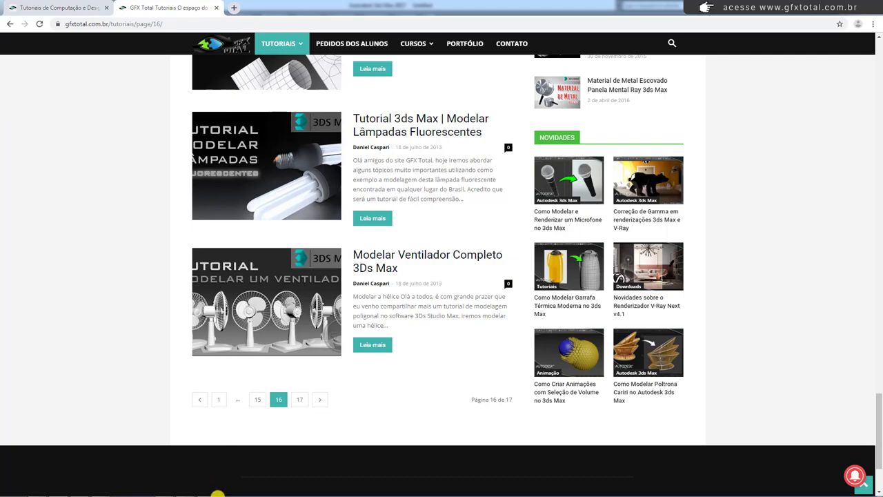
# Step: Create a 134,514 square plane at the origin with 1 length and 1 width segment
pyautogui.moveTo(207, 494)
pyautogui.click(185, 489)
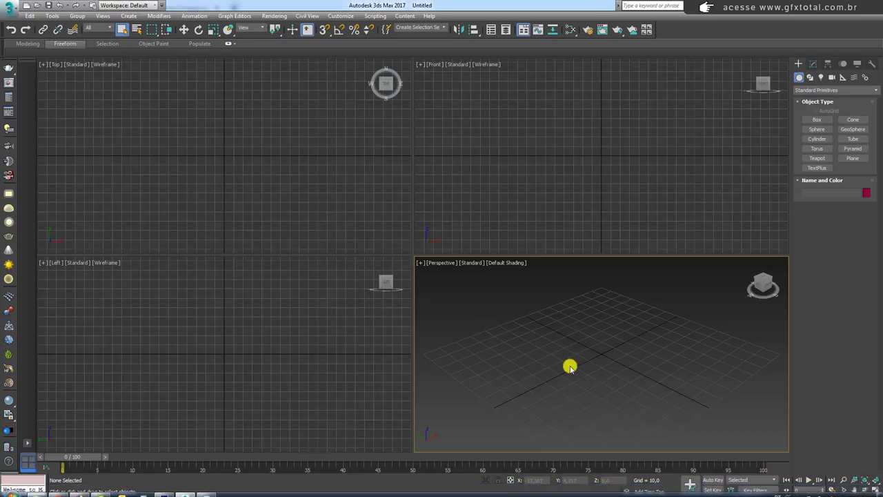
pyautogui.moveTo(643, 353)
pyautogui.keyDown('alt'); pyautogui.mouseDown(button='middle')
pyautogui.moveTo(650, 382)
pyautogui.moveTo(662, 373)
pyautogui.mouseUp(button='middle'); pyautogui.keyUp('alt')
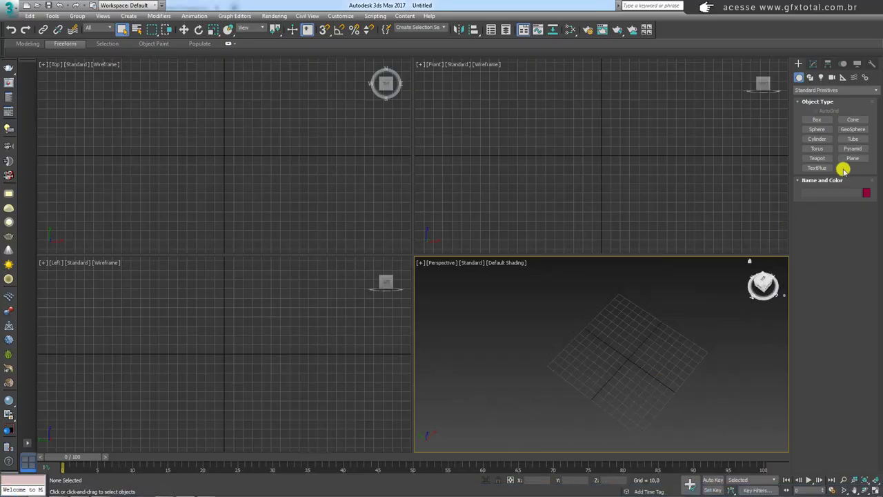
pyautogui.click(853, 158)
pyautogui.moveTo(627, 359); pyautogui.dragTo(666, 397)
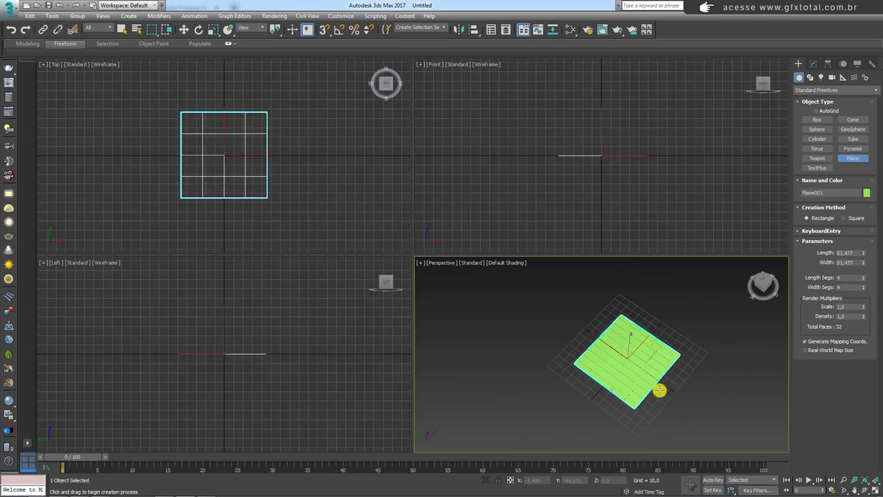
pyautogui.moveTo(650, 386)
pyautogui.keyDown('alt'); pyautogui.mouseDown(button='middle')
pyautogui.moveTo(703, 388)
pyautogui.moveTo(406, 376)
pyautogui.mouseUp(button='middle'); pyautogui.keyUp('alt')
pyautogui.rightClick(863, 277)
pyautogui.rightClick(862, 287)
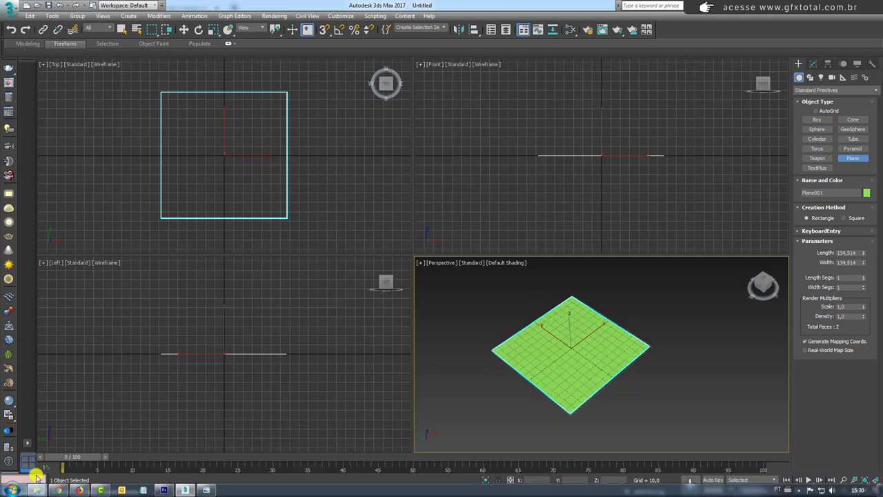
# Step: Apply ornamento.jpg as the plane's texture and show it in a maximized Top view
pyautogui.click(35, 490)
pyautogui.moveTo(562, 69); pyautogui.dragTo(227, 52)
pyautogui.moveTo(345, 114); pyautogui.dragTo(567, 344)
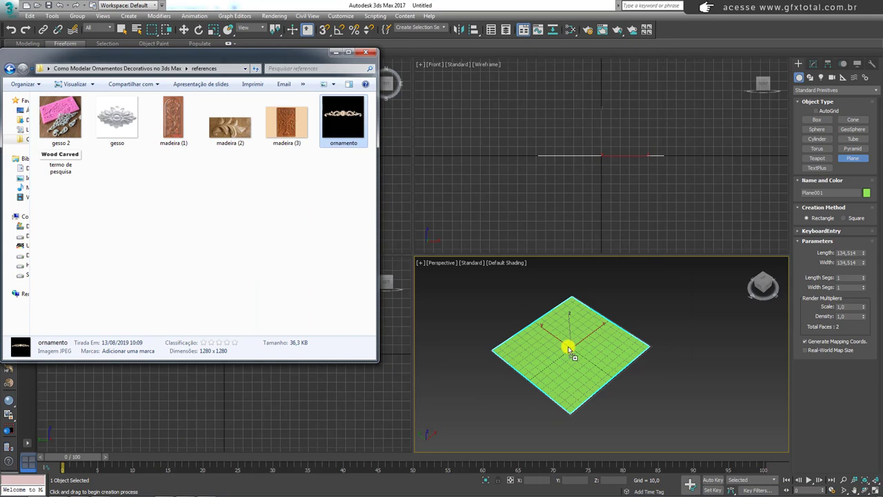
pyautogui.moveTo(623, 333)
pyautogui.keyDown('alt'); pyautogui.mouseDown(button='middle')
pyautogui.moveTo(482, 331)
pyautogui.moveTo(627, 386)
pyautogui.moveTo(598, 347)
pyautogui.mouseUp(button='middle'); pyautogui.keyUp('alt')
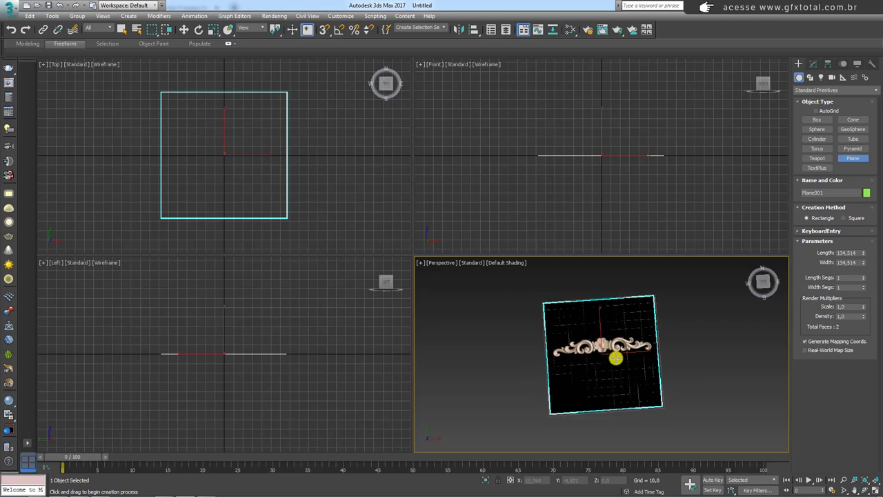
pyautogui.press('t')
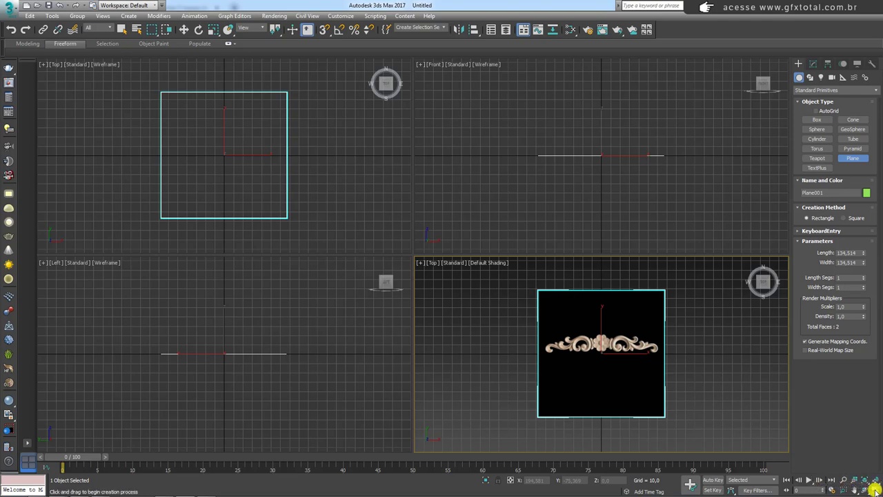
pyautogui.click(875, 483)
# Step: Zoom into the reference and mark the whole ornament, its central flower axis and both scrolls
pyautogui.moveTo(475, 283)
pyautogui.mouseDown(button='middle')
pyautogui.moveTo(612, 333)
pyautogui.moveTo(396, 304)
pyautogui.mouseUp(button='middle')
pyautogui.scroll(1, 461, 230)
pyautogui.scroll(3, 459, 230)
pyautogui.scroll(3, 459, 230)
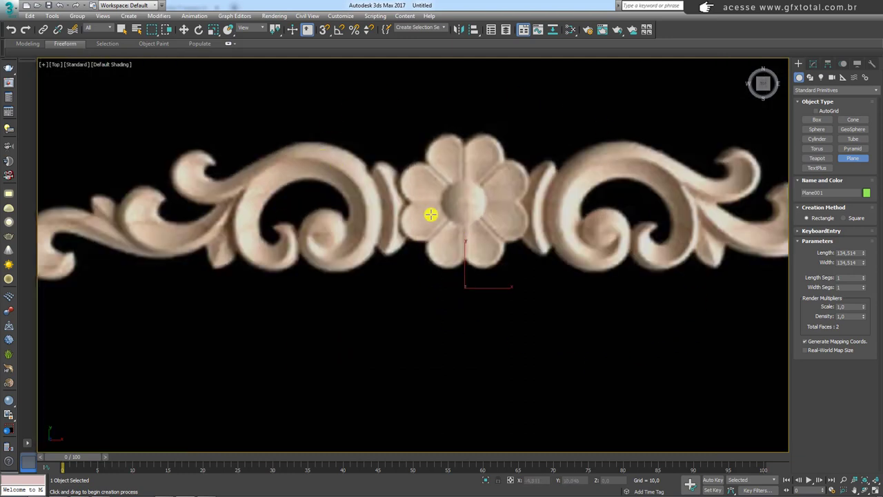
pyautogui.scroll(-3, 461, 213)
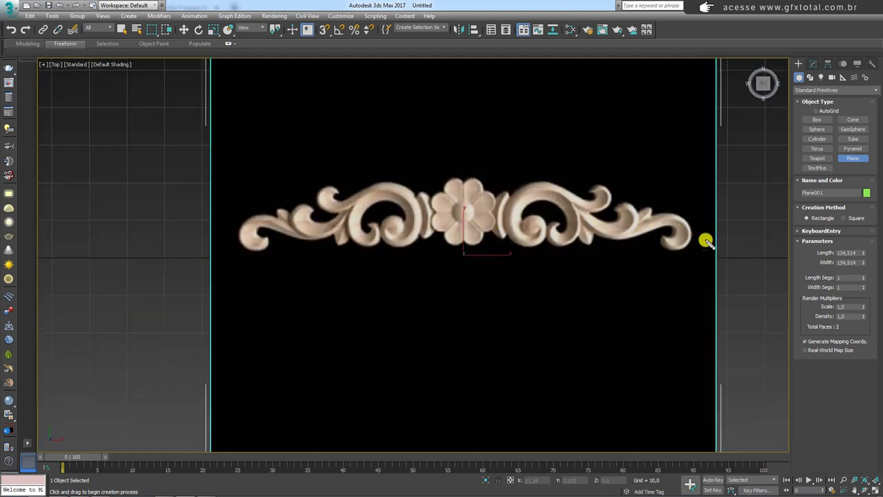
pyautogui.moveTo(702, 246); pyautogui.dragTo(510, 160)
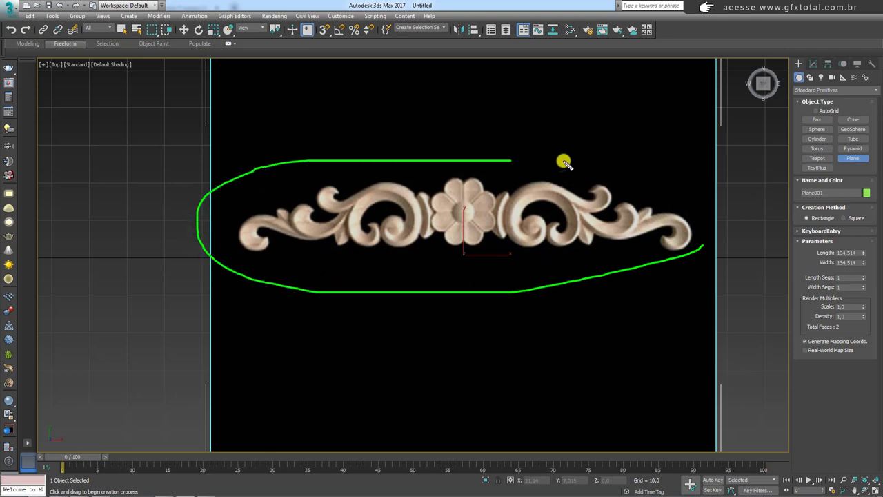
pyautogui.moveTo(564, 162)
pyautogui.mouseDown()
pyautogui.moveTo(719, 221)
pyautogui.moveTo(696, 257)
pyautogui.mouseUp()
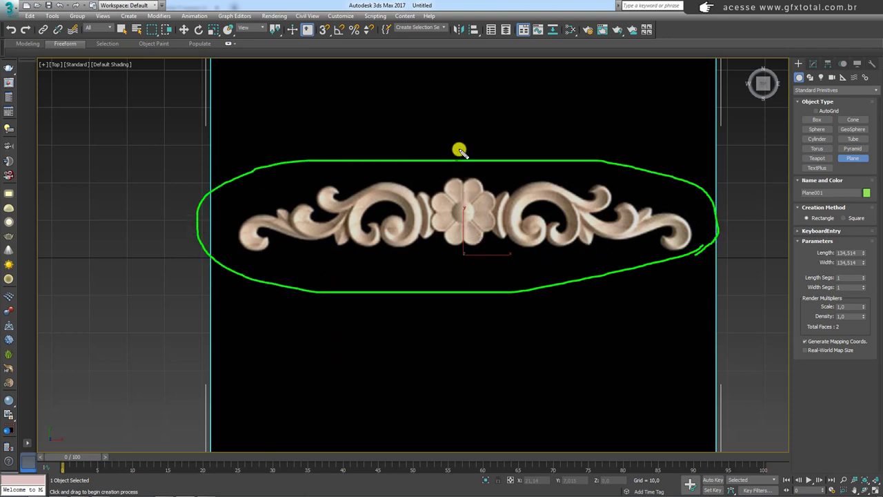
pyautogui.moveTo(459, 148); pyautogui.dragTo(467, 290)
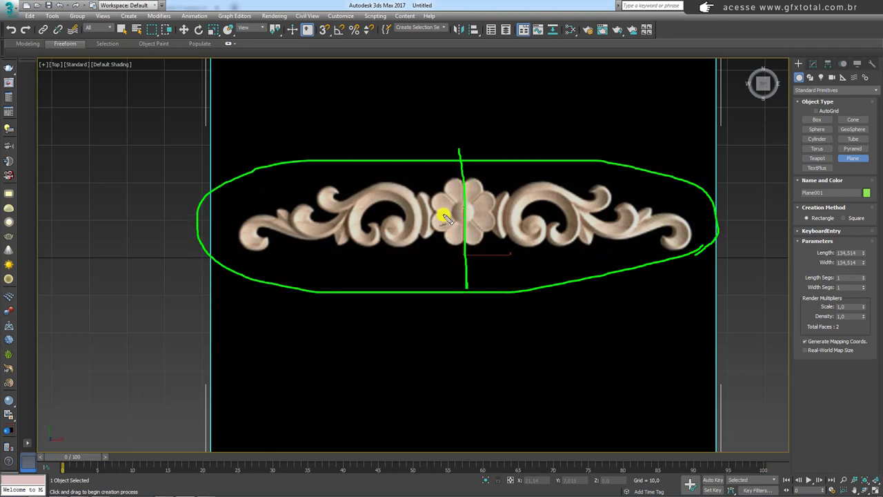
pyautogui.moveTo(445, 216); pyautogui.dragTo(410, 199)
pyautogui.moveTo(366, 219); pyautogui.dragTo(414, 241)
pyautogui.moveTo(483, 215); pyautogui.dragTo(583, 219)
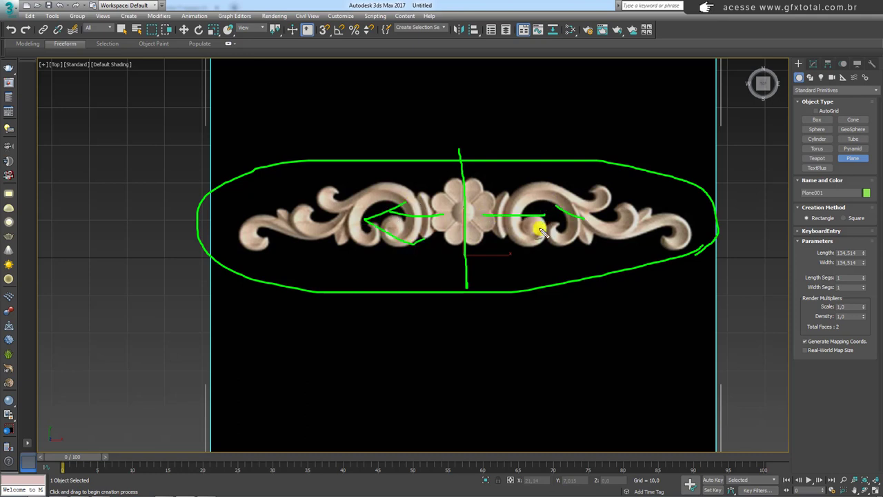
pyautogui.moveTo(527, 230); pyautogui.dragTo(583, 219)
pyautogui.press('Escape')
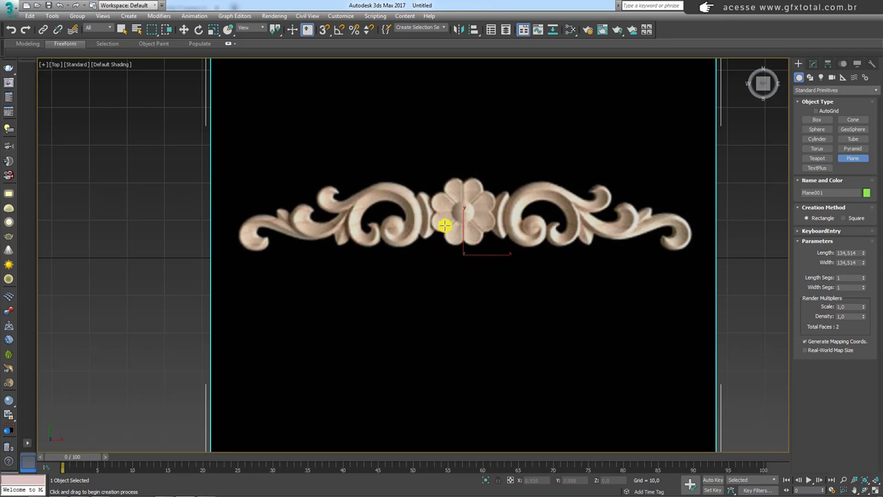
# Step: Draw a small plane, about 4,35 × 3,932, over the left scroll's arc
pyautogui.scroll(3, 407, 223)
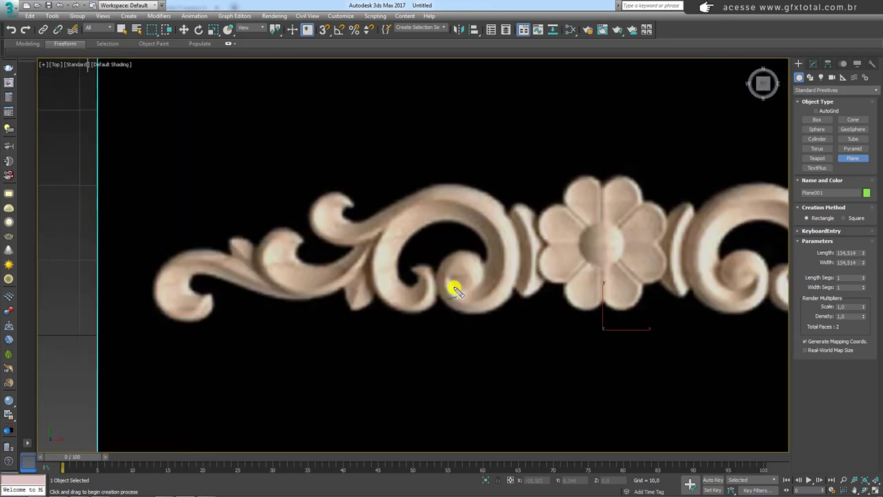
pyautogui.moveTo(457, 297)
pyautogui.mouseDown()
pyautogui.moveTo(490, 296)
pyautogui.moveTo(505, 258)
pyautogui.moveTo(488, 213)
pyautogui.moveTo(444, 200)
pyautogui.moveTo(400, 218)
pyautogui.mouseUp()
pyautogui.scroll(3, 453, 224)
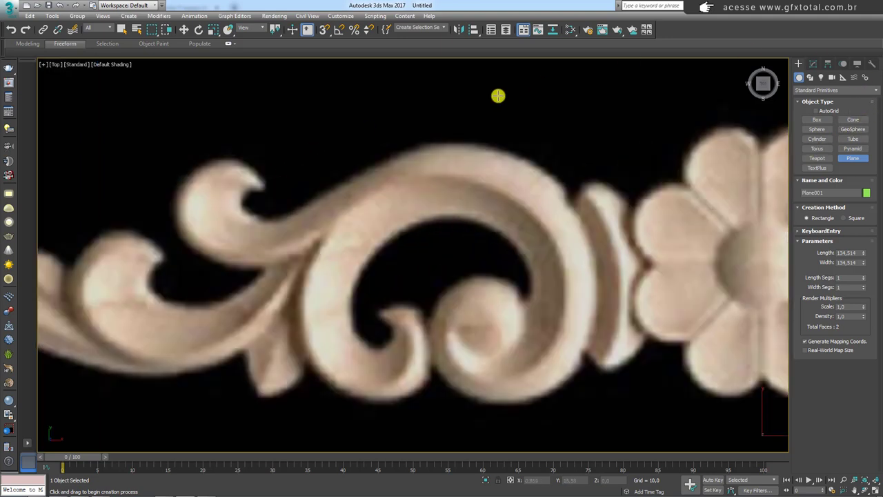
pyautogui.moveTo(421, 147); pyautogui.dragTo(473, 217)
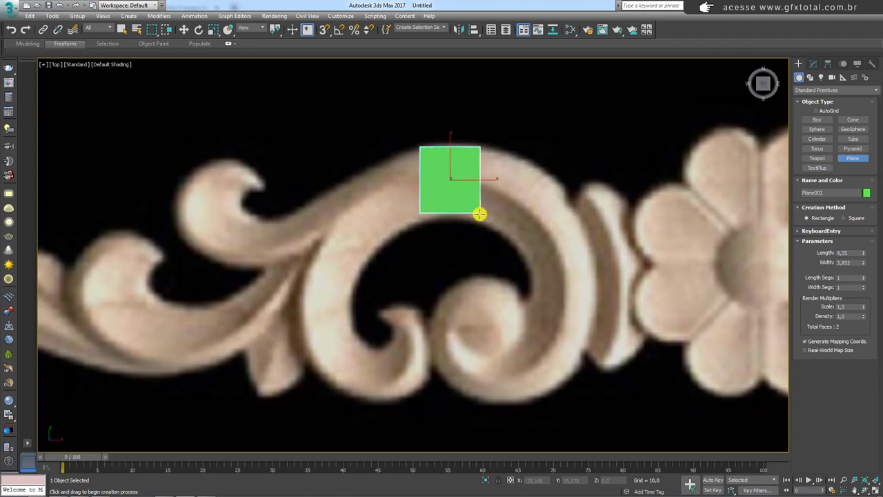
# Step: Convert the small plane to Editable Poly in Edge mode with edged faces shown
pyautogui.rightClick(448, 184)
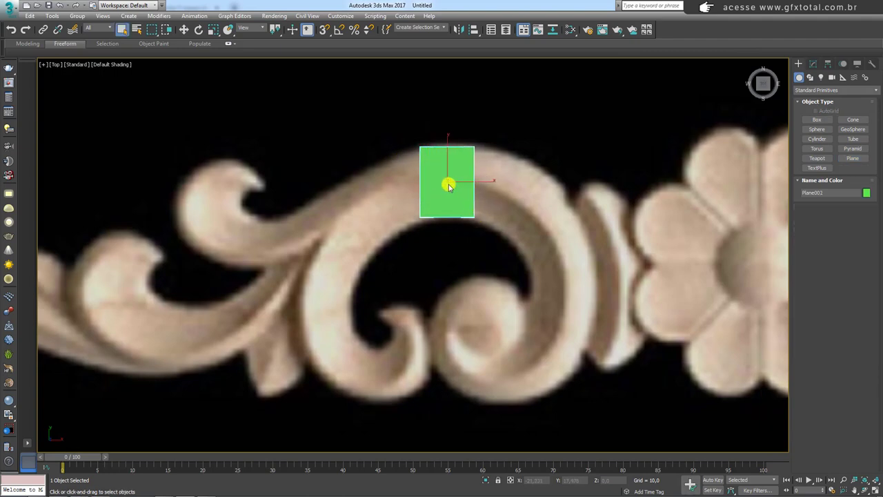
pyautogui.rightClick(448, 183)
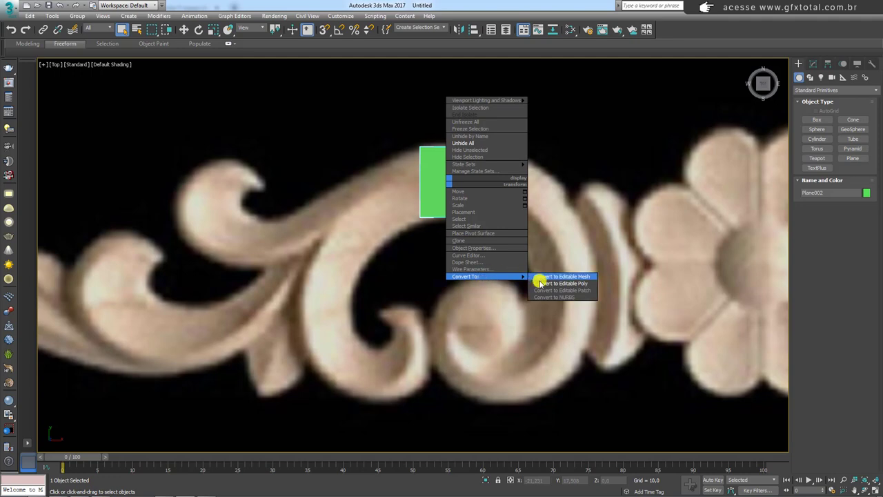
pyautogui.click(556, 284)
pyautogui.click(823, 199)
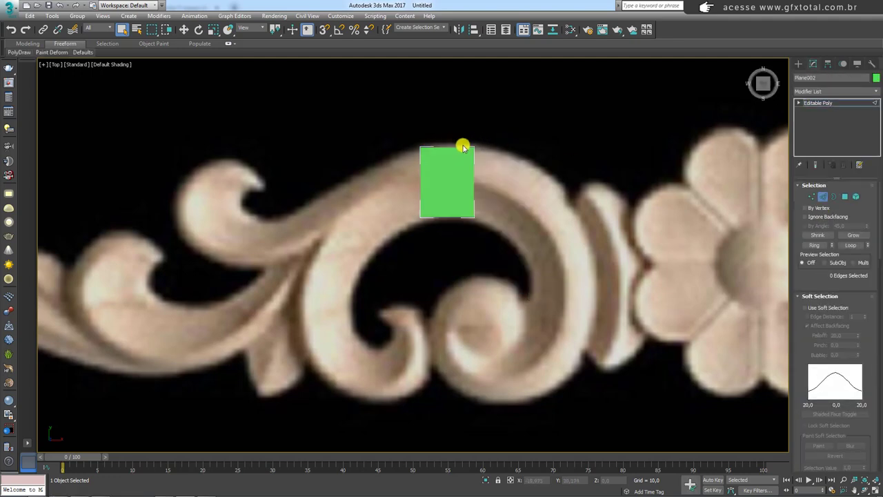
pyautogui.moveTo(461, 164); pyautogui.dragTo(459, 188, button='middle')
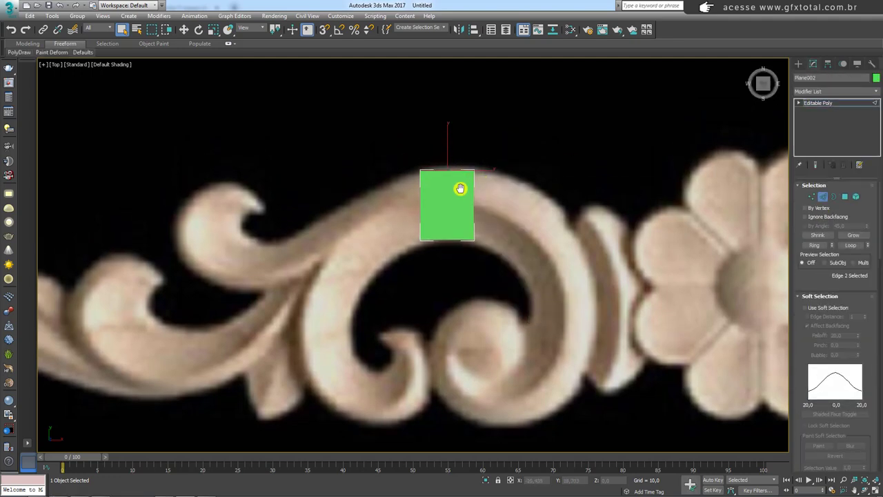
pyautogui.press('F4')
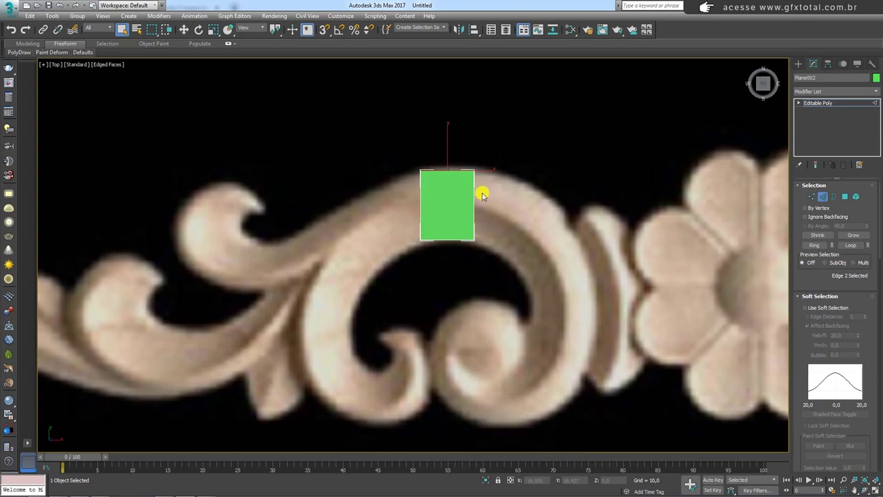
# Step: Scale and move the top and bottom edges to taper the plane to the arc width
pyautogui.press('r')
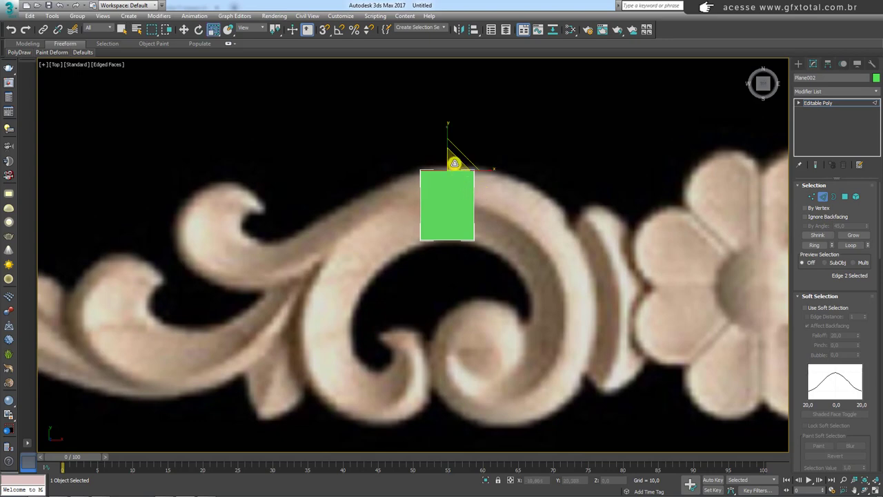
pyautogui.moveTo(455, 163); pyautogui.dragTo(455, 122)
pyautogui.press('w')
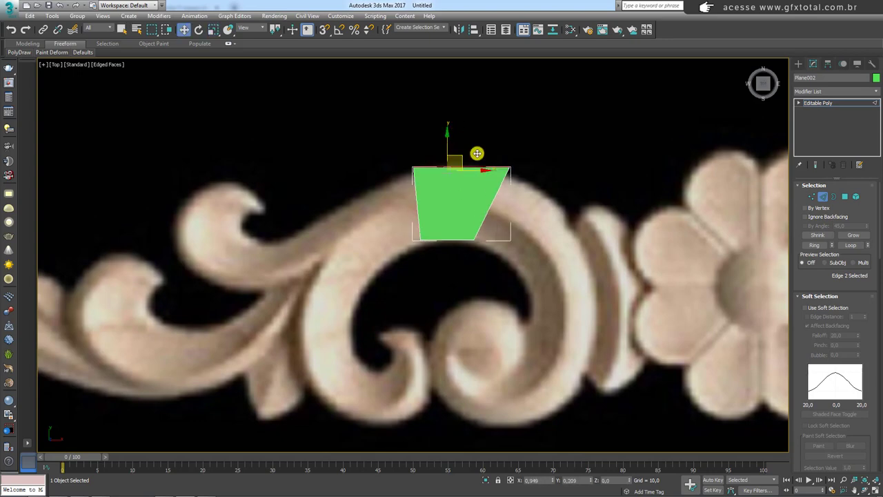
pyautogui.moveTo(476, 153); pyautogui.dragTo(471, 153)
pyautogui.click(452, 239)
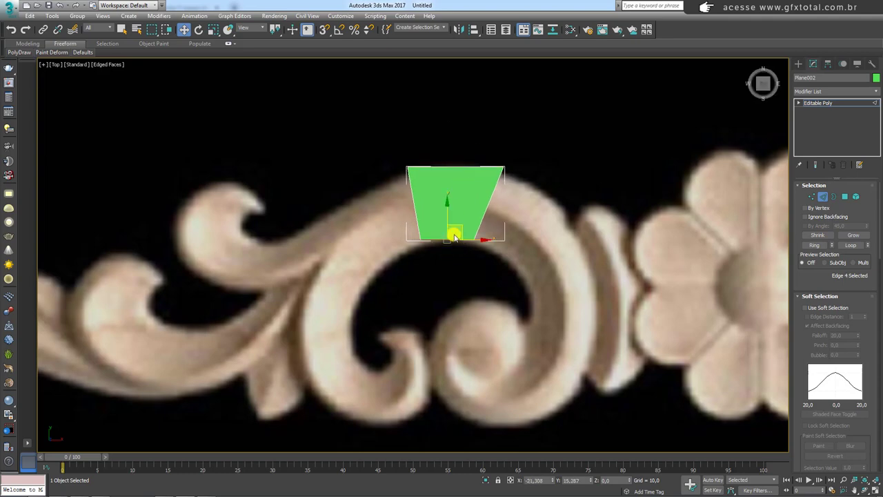
pyautogui.press('r')
pyautogui.moveTo(456, 242); pyautogui.dragTo(467, 286)
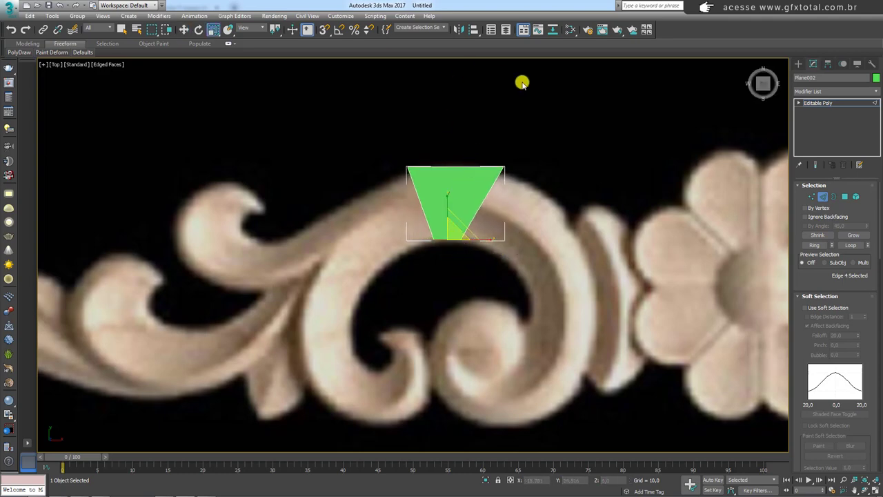
pyautogui.moveTo(454, 170); pyautogui.dragTo(455, 183)
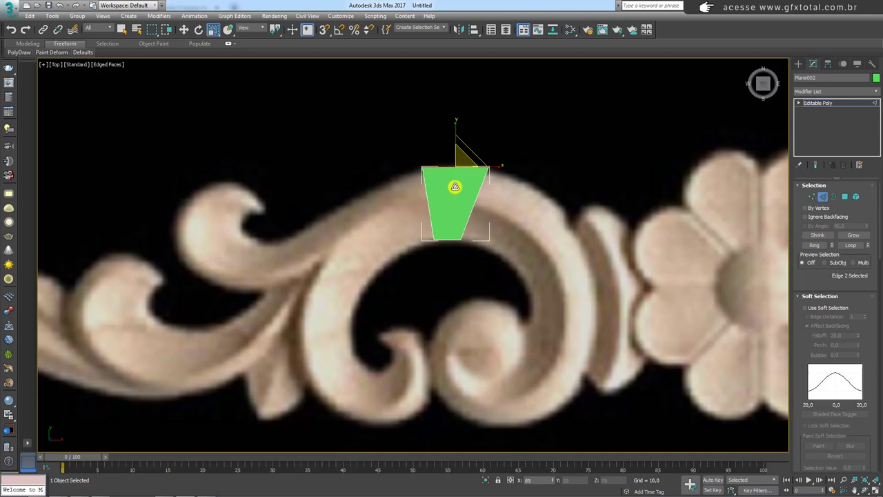
pyautogui.click(474, 211)
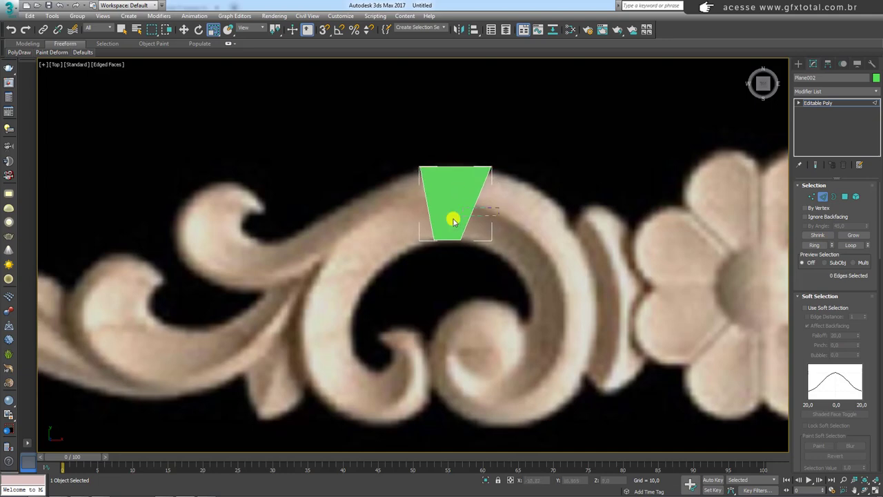
pyautogui.click(463, 232)
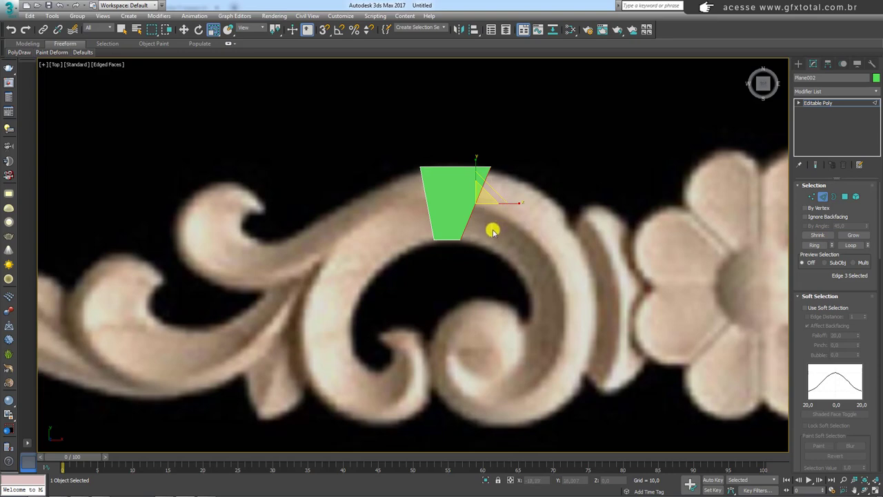
pyautogui.moveTo(481, 217); pyautogui.dragTo(487, 219, button='middle')
# Step: Extend two new segments from the right edge along the arc and down the curl
pyautogui.press('e')
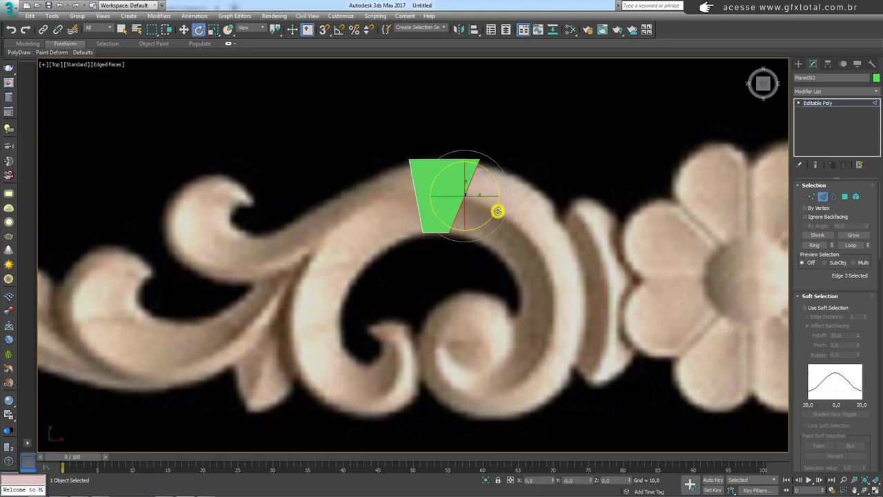
pyautogui.press('w')
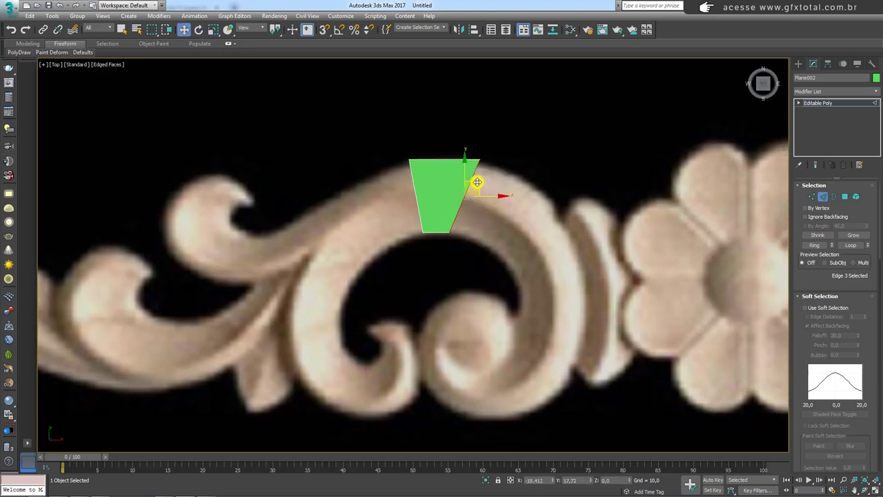
pyautogui.moveTo(476, 182)
pyautogui.keyDown('shift'); pyautogui.mouseDown()
pyautogui.moveTo(504, 181)
pyautogui.moveTo(542, 207)
pyautogui.moveTo(528, 205)
pyautogui.moveTo(574, 268)
pyautogui.mouseUp(); pyautogui.keyUp('shift')
pyautogui.press('e')
pyautogui.press('w')
pyautogui.press('e')
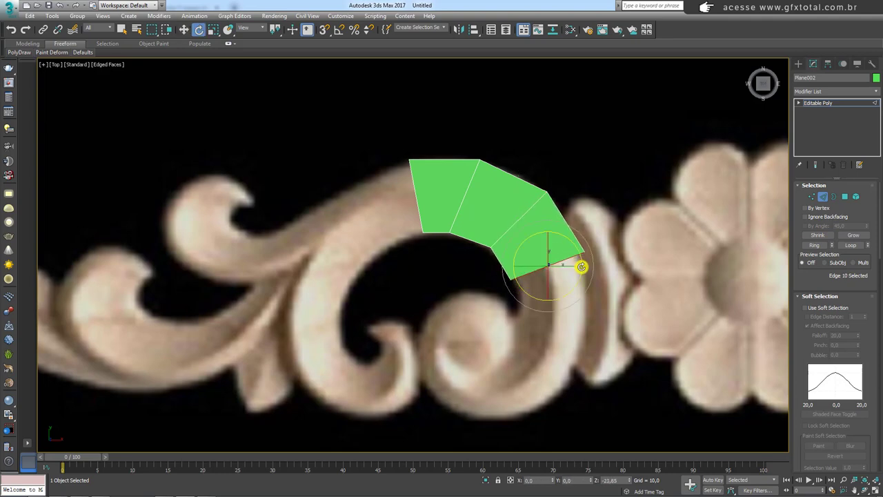
pyautogui.press('r')
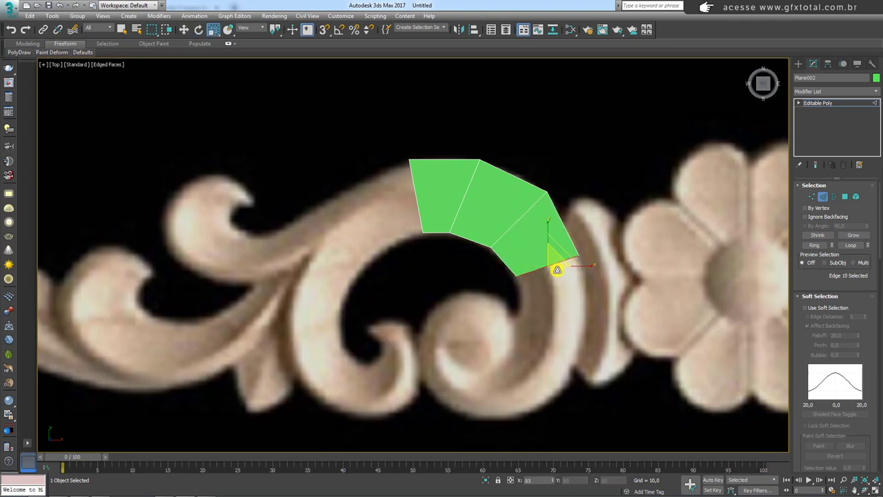
pyautogui.moveTo(559, 267); pyautogui.dragTo(531, 203, button='middle')
pyautogui.press('w')
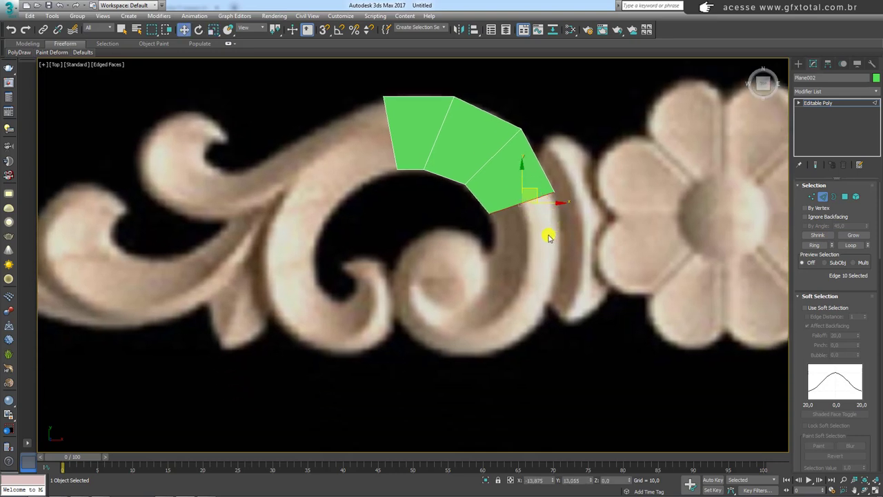
pyautogui.moveTo(535, 188)
pyautogui.keyDown('shift'); pyautogui.mouseDown()
pyautogui.moveTo(538, 244)
pyautogui.moveTo(563, 268)
pyautogui.mouseUp(); pyautogui.keyUp('shift')
pyautogui.press('e')
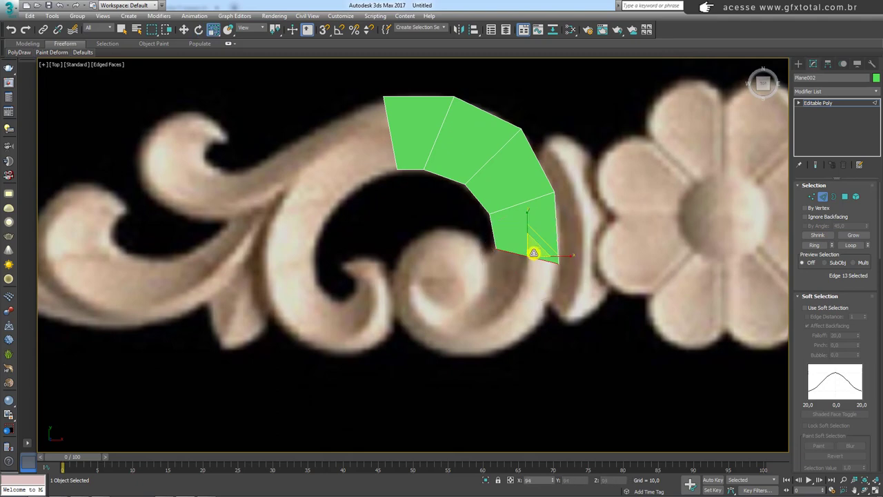
pyautogui.press('w')
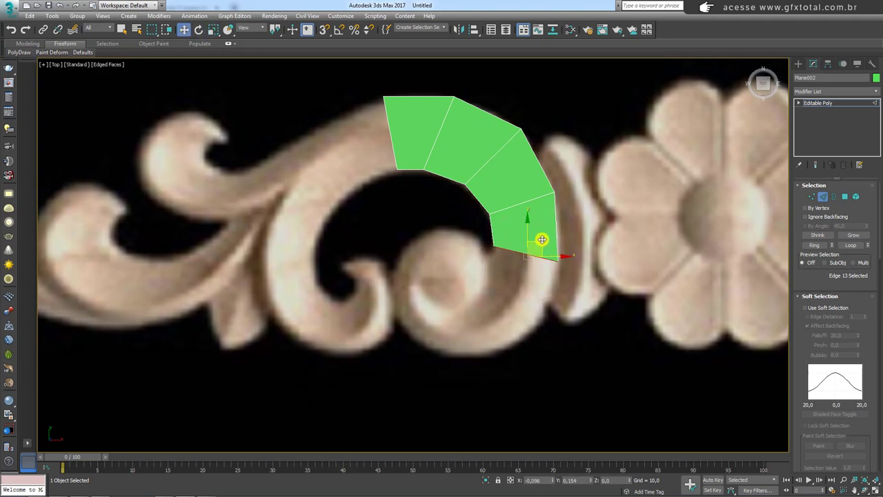
pyautogui.moveTo(537, 240); pyautogui.dragTo(533, 206, button='middle')
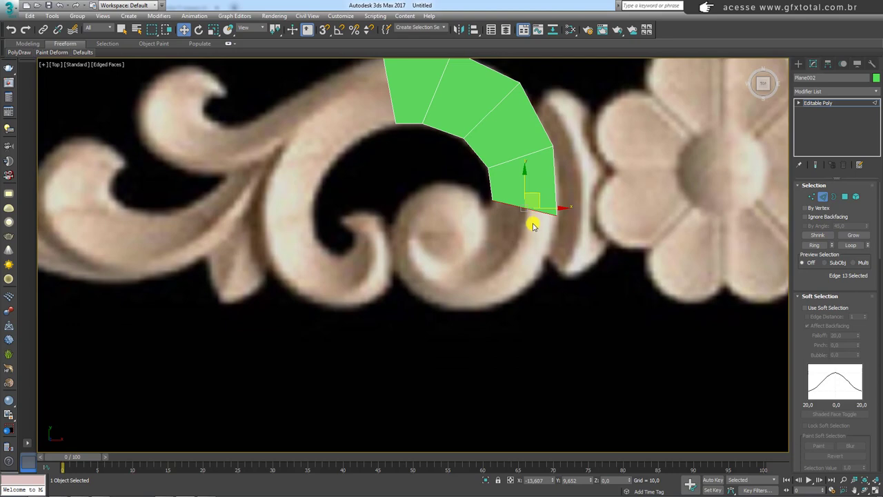
# Step: Demonstrate toggling between Rotate (E), Scale (R) and Move (W) transform modes
pyautogui.press('e')
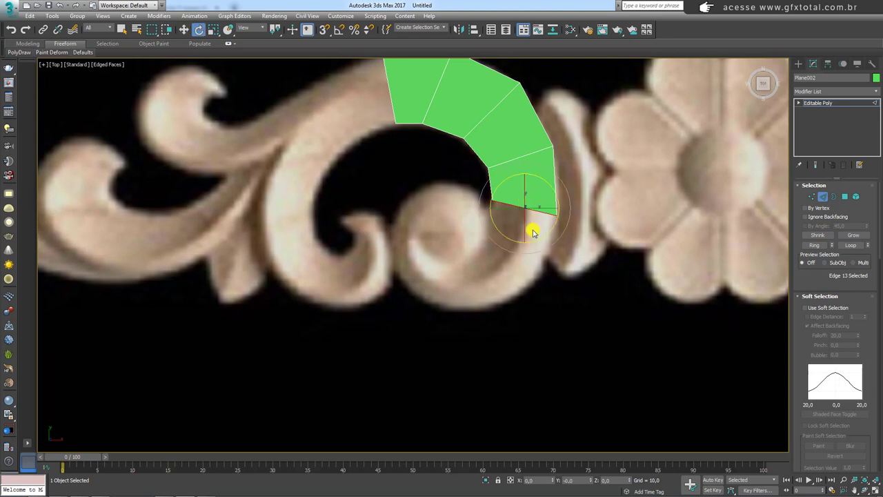
pyautogui.press('r')
pyautogui.press('e')
pyautogui.press('r')
pyautogui.moveTo(233, 43); pyautogui.dragTo(195, 46)
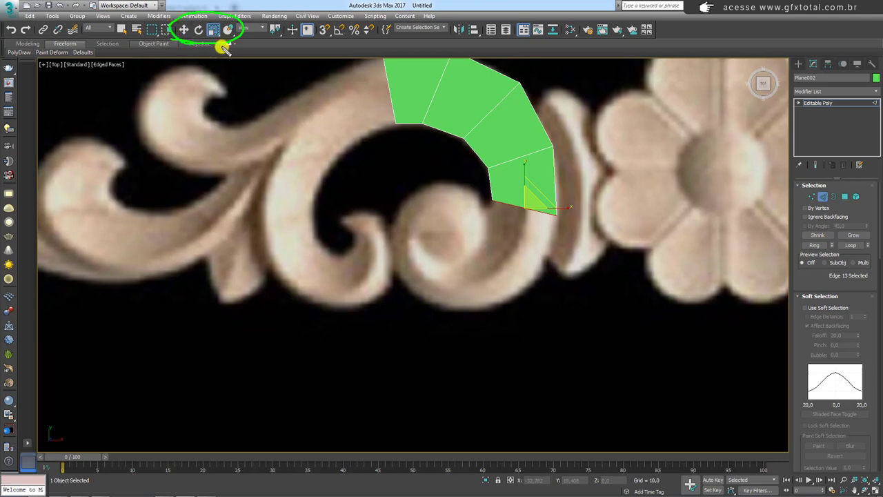
pyautogui.press('e')
pyautogui.press('r')
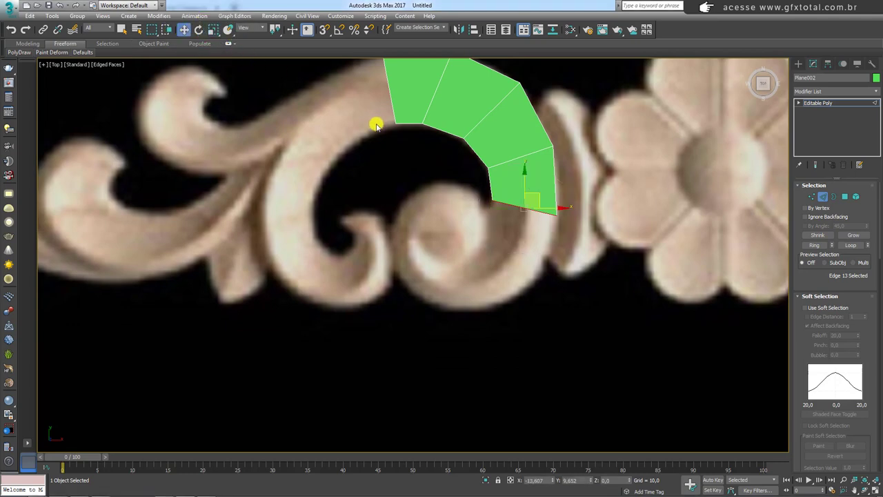
pyautogui.press('e')
pyautogui.press('r')
pyautogui.press('e')
pyautogui.press('r')
pyautogui.press('w')
pyautogui.press('r')
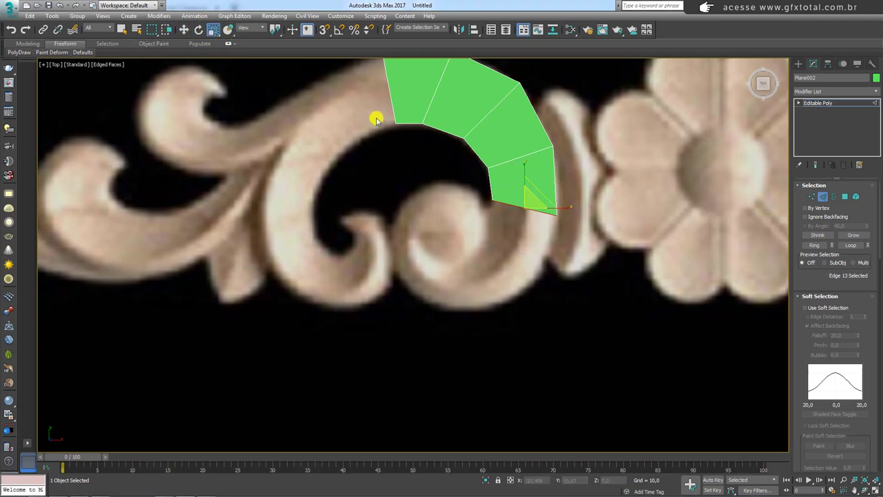
# Step: Extend another segment downward from the bottom edge and adjust its rotation and scale
pyautogui.moveTo(415, 151); pyautogui.dragTo(393, 167, button='middle')
pyautogui.press('w')
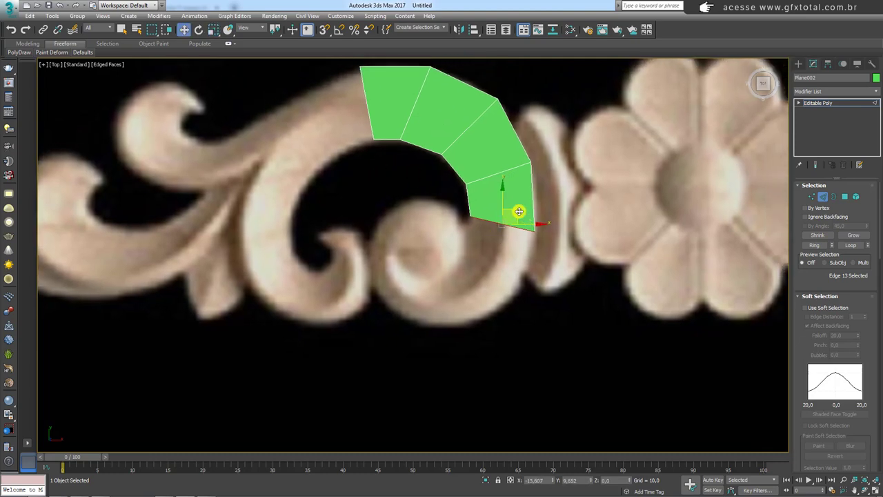
pyautogui.moveTo(517, 210)
pyautogui.keyDown('shift'); pyautogui.mouseDown()
pyautogui.moveTo(512, 240)
pyautogui.moveTo(526, 255)
pyautogui.mouseUp(); pyautogui.keyUp('shift')
pyautogui.press('e')
pyautogui.press('w')
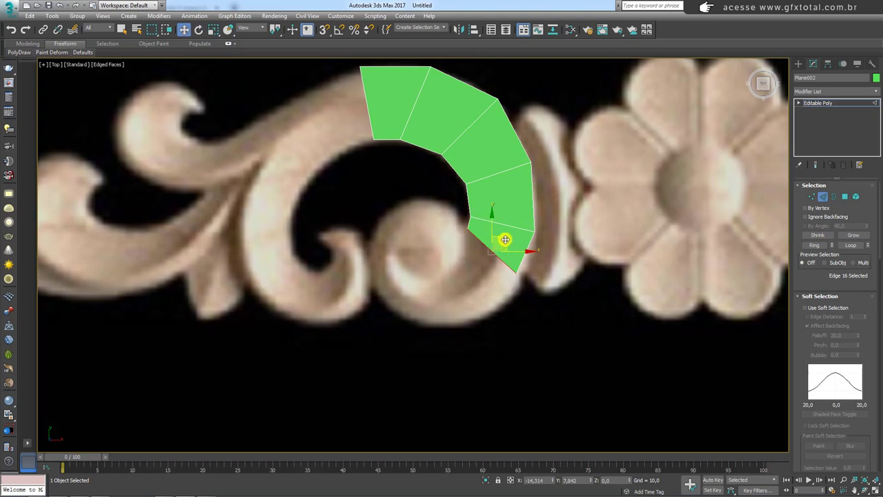
pyautogui.press('r')
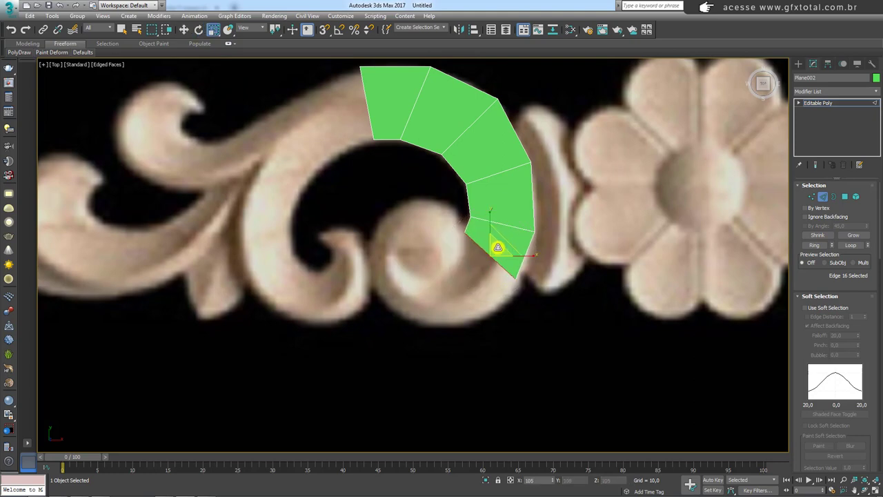
# Step: Extrude a new face leftward from the strip's left end edge and fit it onto the scroll
pyautogui.moveTo(418, 100); pyautogui.dragTo(474, 207, button='middle')
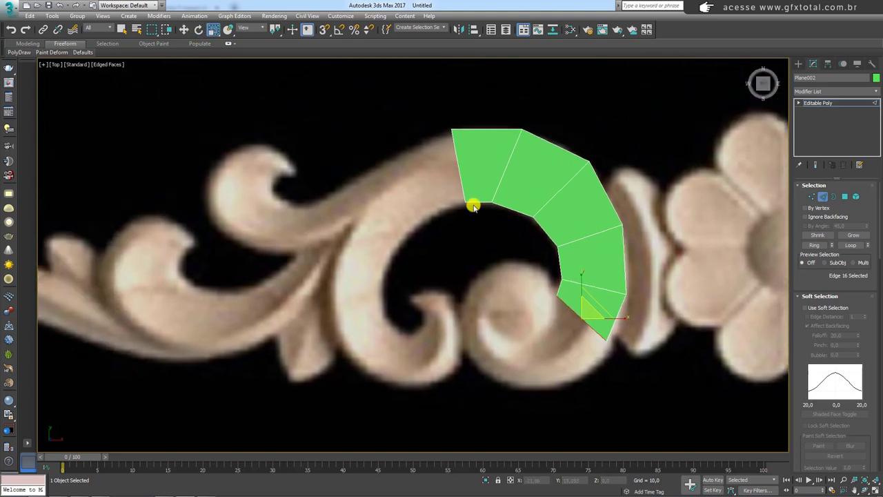
pyautogui.click(458, 177)
pyautogui.press('w')
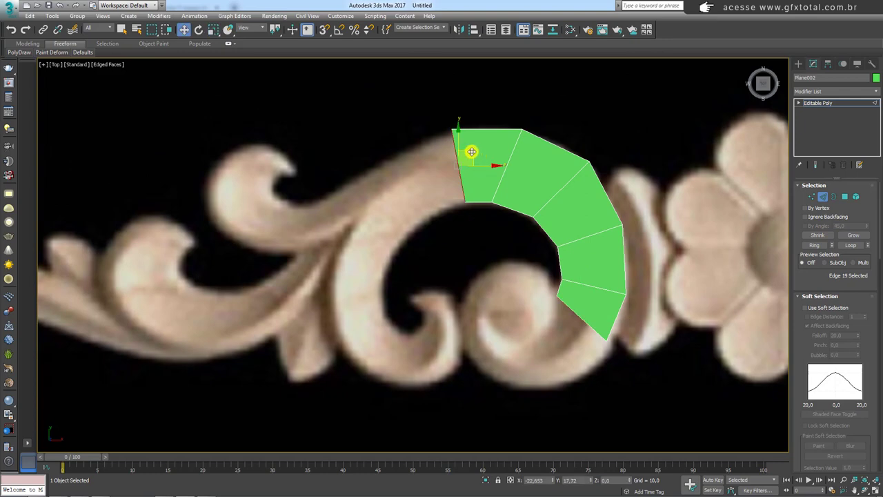
pyautogui.moveTo(471, 151)
pyautogui.keyDown('shift'); pyautogui.mouseDown()
pyautogui.moveTo(422, 176)
pyautogui.moveTo(402, 164)
pyautogui.moveTo(421, 177)
pyautogui.moveTo(380, 201)
pyautogui.mouseUp(); pyautogui.keyUp('shift')
pyautogui.press('e')
pyautogui.press('w')
pyautogui.press('r')
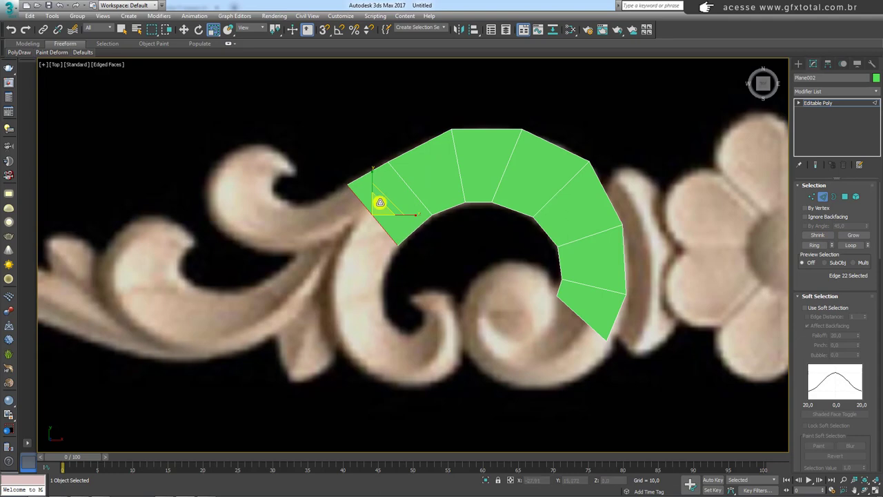
pyautogui.press('w')
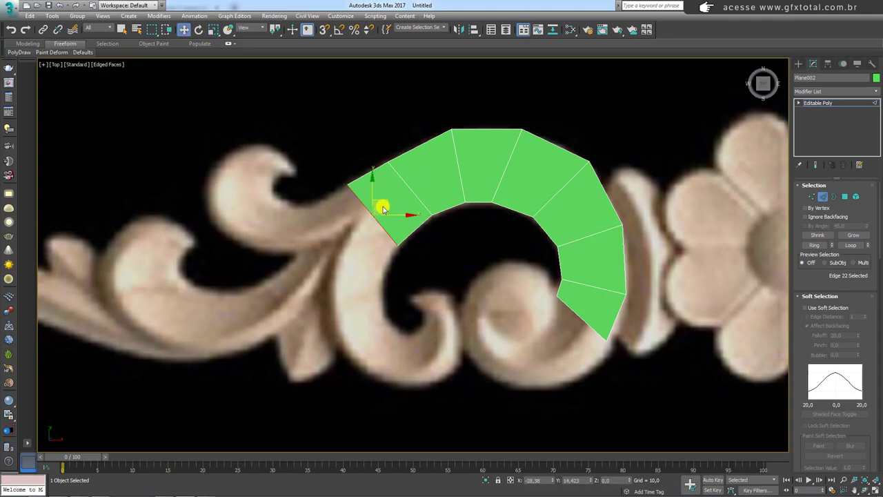
pyautogui.moveTo(380, 201)
pyautogui.mouseDown()
pyautogui.moveTo(361, 220)
pyautogui.moveTo(227, 221)
pyautogui.mouseUp()
pyautogui.moveTo(349, 195); pyautogui.dragTo(205, 193)
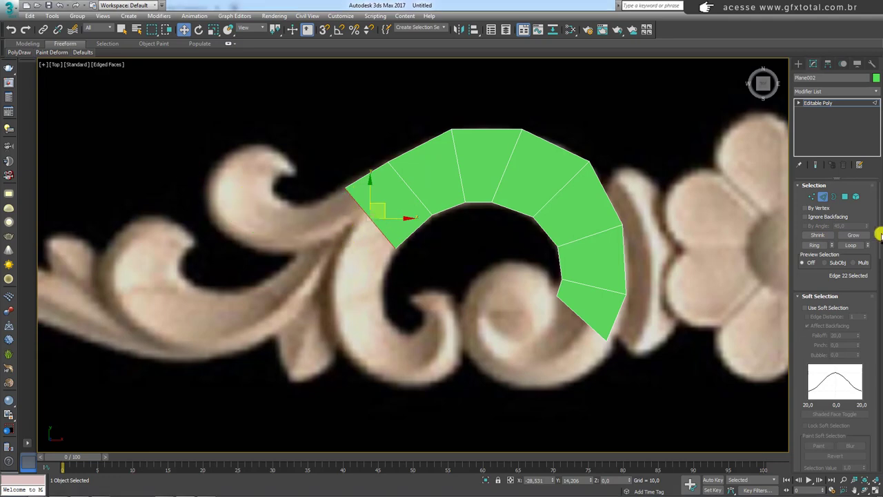
# Step: Connect the edge ring with one middle loop, slid to -28 across the strip
pyautogui.click(816, 245)
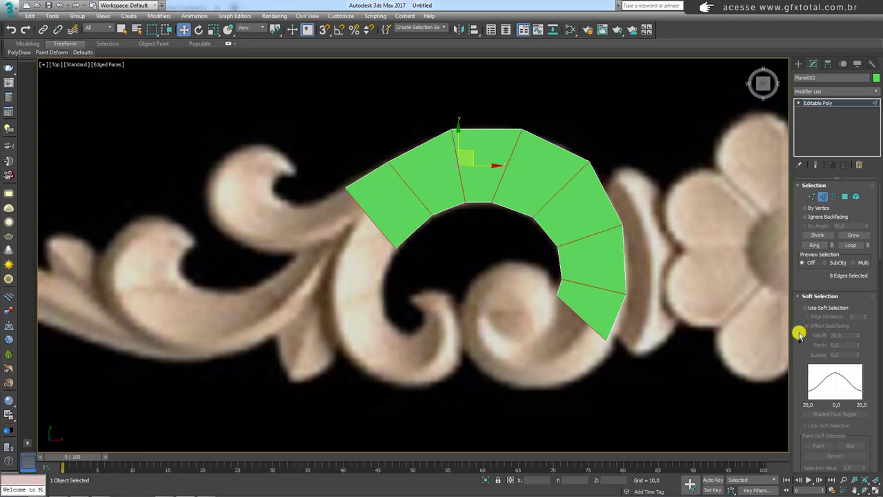
pyautogui.scroll(-5, 807, 324)
pyautogui.click(846, 299)
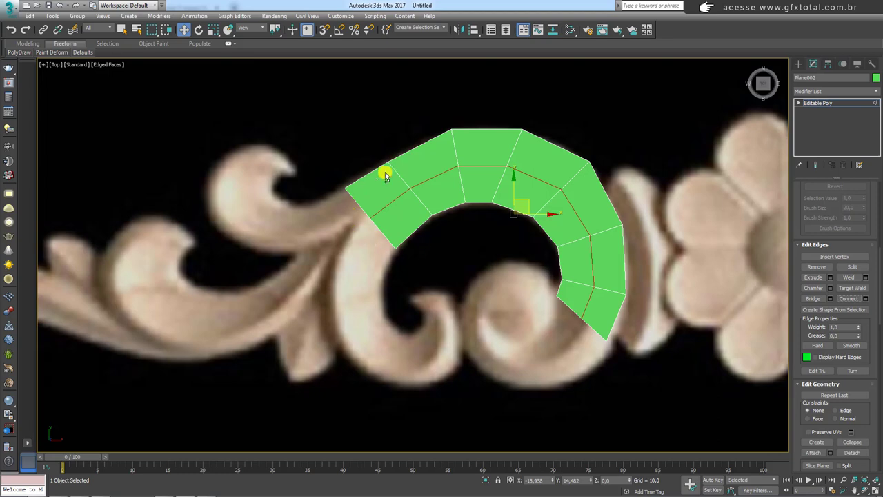
pyautogui.hotkey('ctrl', 'z')
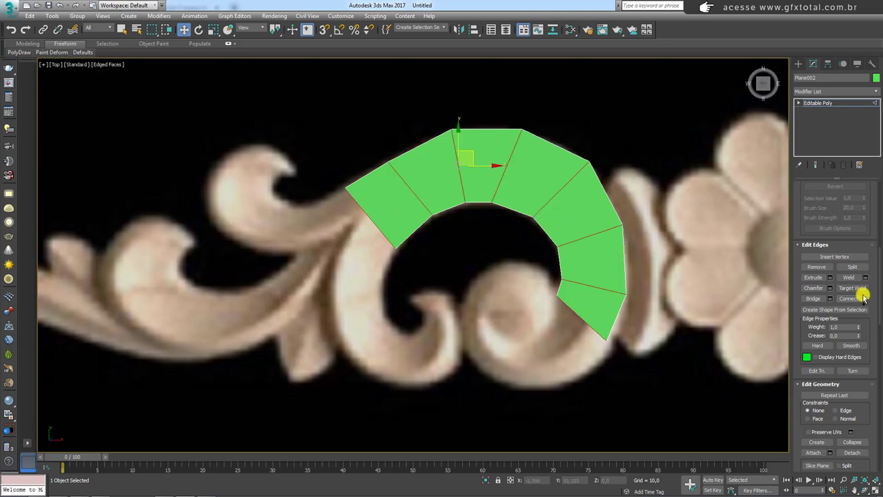
pyautogui.click(865, 298)
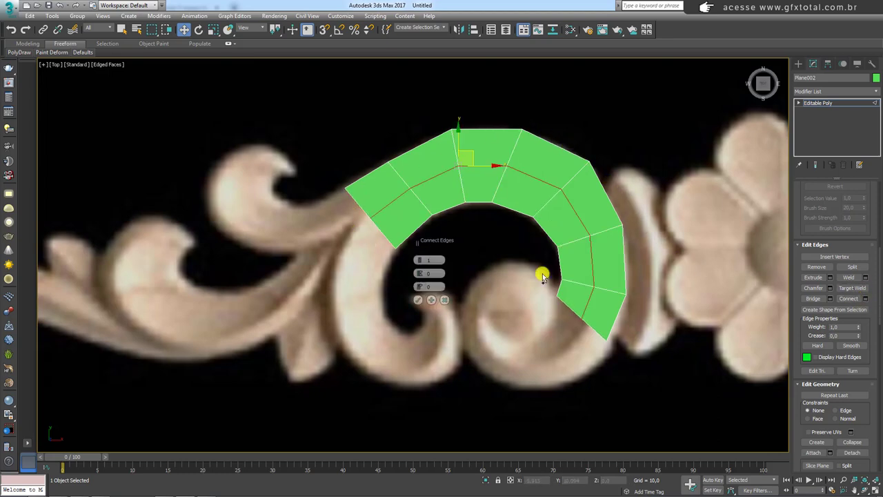
pyautogui.moveTo(418, 287); pyautogui.dragTo(412, 340)
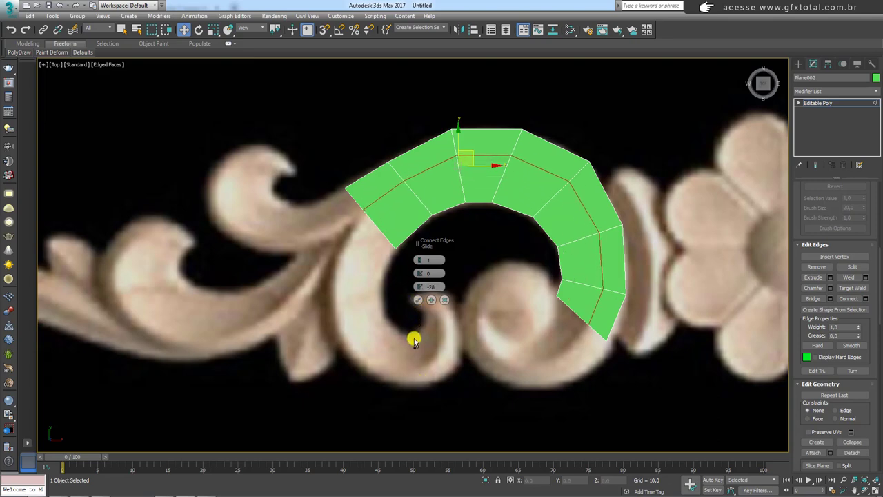
pyautogui.click(418, 299)
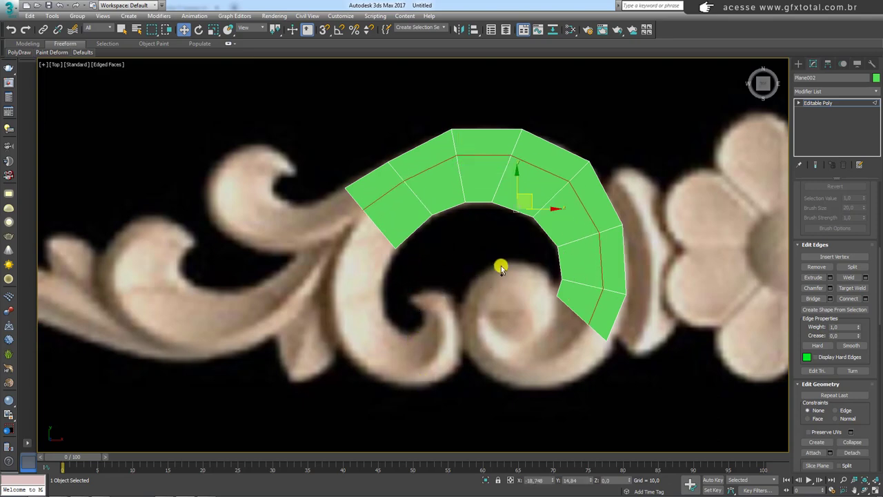
# Step: Raise the new centre loop on Z into a ridge, then reframe the strip in Top view
pyautogui.moveTo(500, 265)
pyautogui.keyDown('alt'); pyautogui.mouseDown(button='middle')
pyautogui.moveTo(524, 246)
pyautogui.moveTo(531, 211)
pyautogui.moveTo(513, 200)
pyautogui.moveTo(481, 200)
pyautogui.moveTo(449, 301)
pyautogui.moveTo(560, 295)
pyautogui.mouseUp(button='middle'); pyautogui.keyUp('alt')
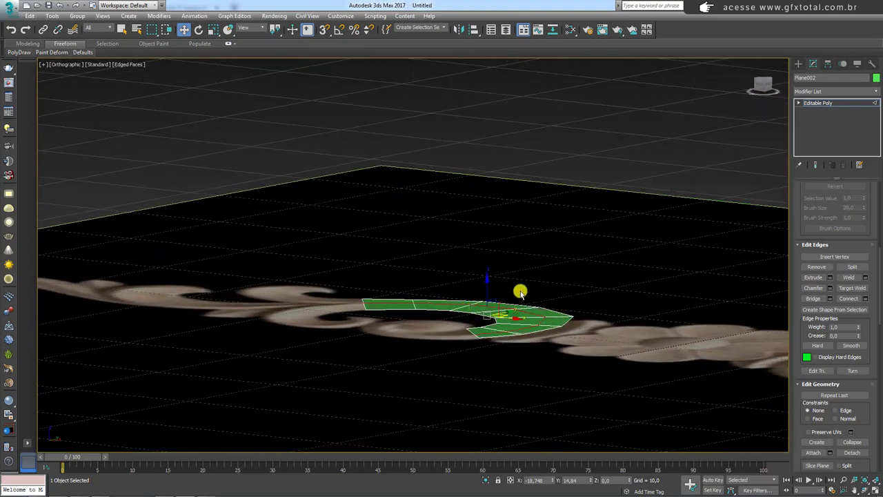
pyautogui.moveTo(488, 288); pyautogui.dragTo(492, 260)
pyautogui.moveTo(492, 260)
pyautogui.keyDown('alt'); pyautogui.mouseDown(button='middle')
pyautogui.moveTo(451, 286)
pyautogui.moveTo(508, 311)
pyautogui.moveTo(475, 366)
pyautogui.moveTo(366, 292)
pyautogui.moveTo(478, 311)
pyautogui.mouseUp(button='middle'); pyautogui.keyUp('alt')
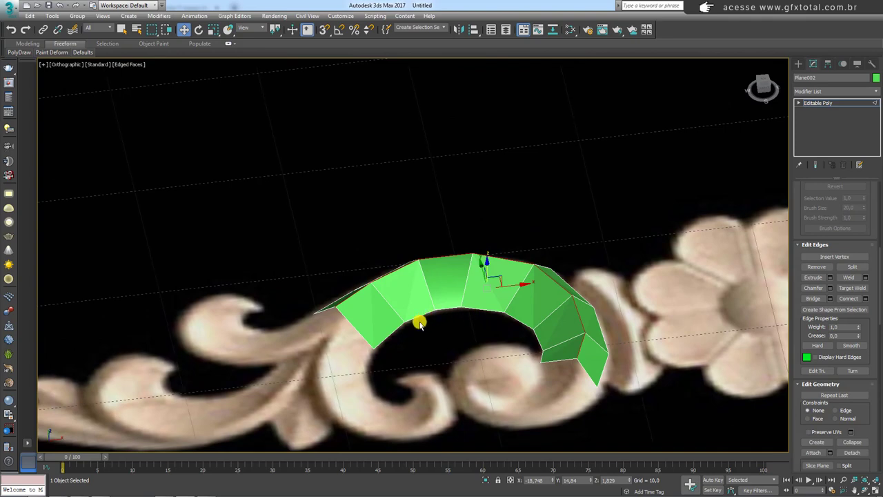
pyautogui.press('t')
pyautogui.press('F3')
pyautogui.press('z')
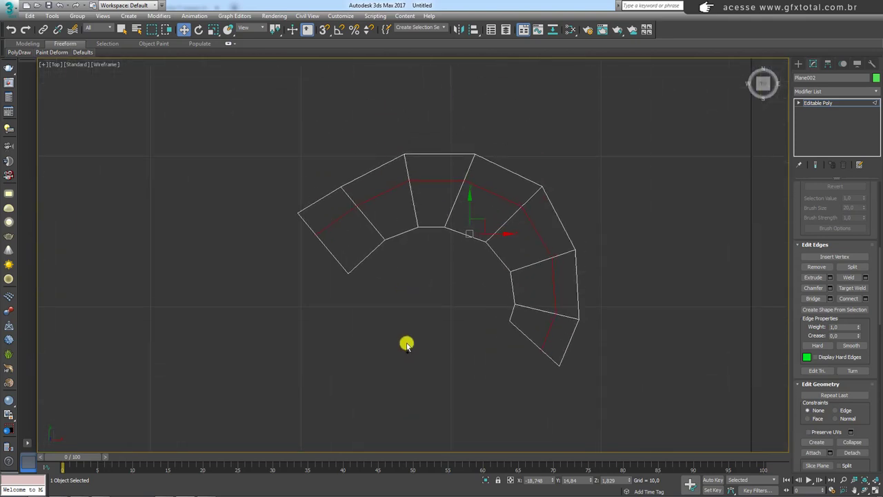
pyautogui.press('F3')
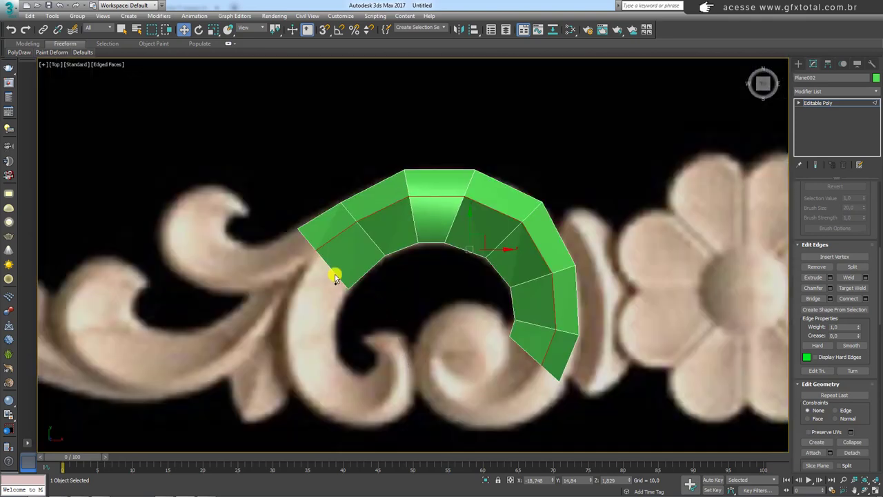
# Step: Extrude a new face down-left from the strip's lower-left end edge and rotate it
pyautogui.click(335, 276)
pyautogui.scroll(3, 365, 269)
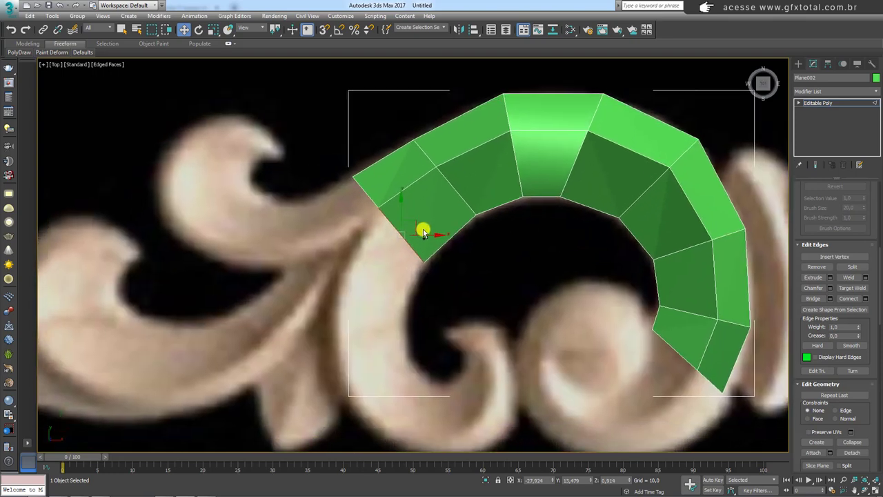
pyautogui.moveTo(353, 239); pyautogui.dragTo(374, 209, button='middle')
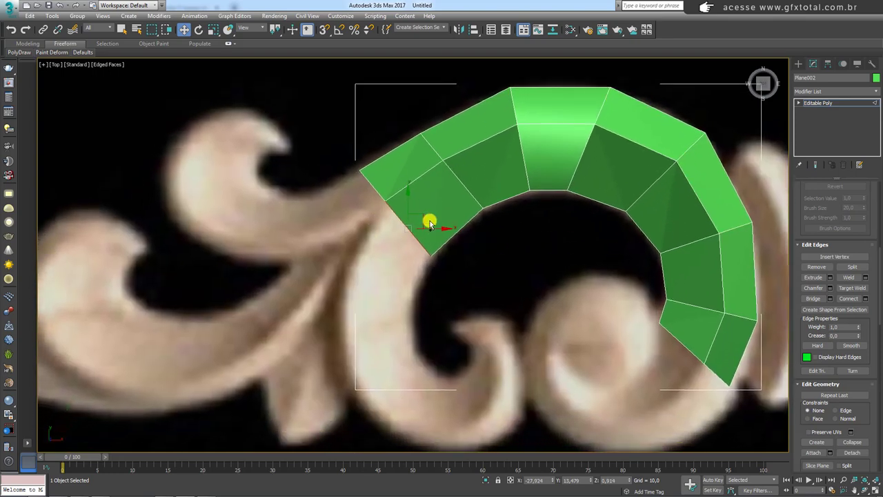
pyautogui.moveTo(420, 218)
pyautogui.keyDown('shift'); pyautogui.mouseDown()
pyautogui.moveTo(394, 288)
pyautogui.moveTo(382, 258)
pyautogui.mouseUp(); pyautogui.keyUp('shift')
pyautogui.press('e')
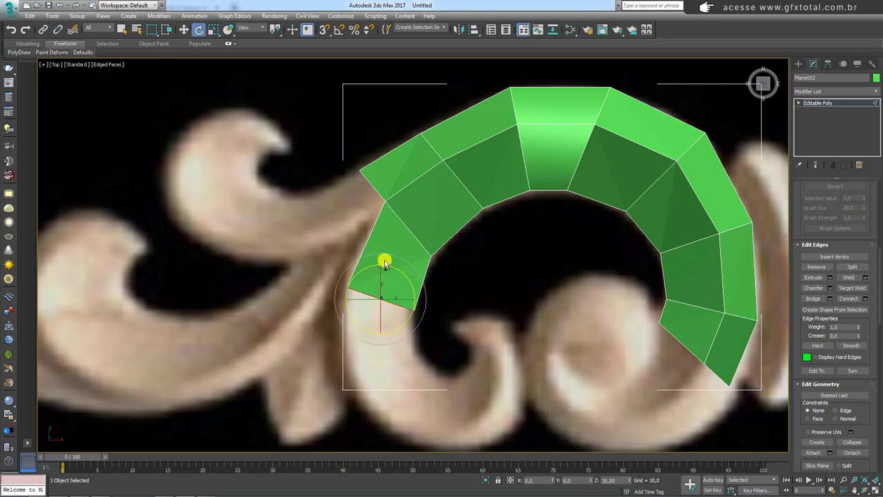
pyautogui.press('w')
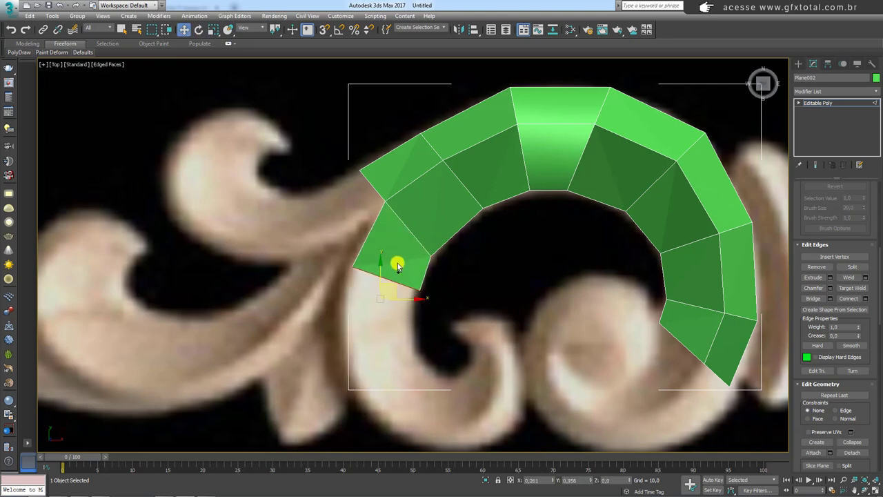
pyautogui.scroll(-2, 399, 270)
pyautogui.scroll(4, 397, 259)
# Step: Extrude another face down into the inner spiral and rotate its end edge to follow it
pyautogui.moveTo(383, 248)
pyautogui.keyDown('shift'); pyautogui.mouseDown()
pyautogui.moveTo(374, 335)
pyautogui.moveTo(390, 331)
pyautogui.moveTo(377, 310)
pyautogui.moveTo(371, 330)
pyautogui.moveTo(364, 315)
pyautogui.moveTo(424, 310)
pyautogui.moveTo(462, 293)
pyautogui.moveTo(460, 310)
pyautogui.moveTo(476, 220)
pyautogui.moveTo(457, 202)
pyautogui.mouseUp(); pyautogui.keyUp('shift')
pyautogui.scroll(-3, 372, 304)
pyautogui.scroll(2, 380, 303)
pyautogui.scroll(2, 383, 312)
pyautogui.press('e')
pyautogui.press('w')
pyautogui.press('e')
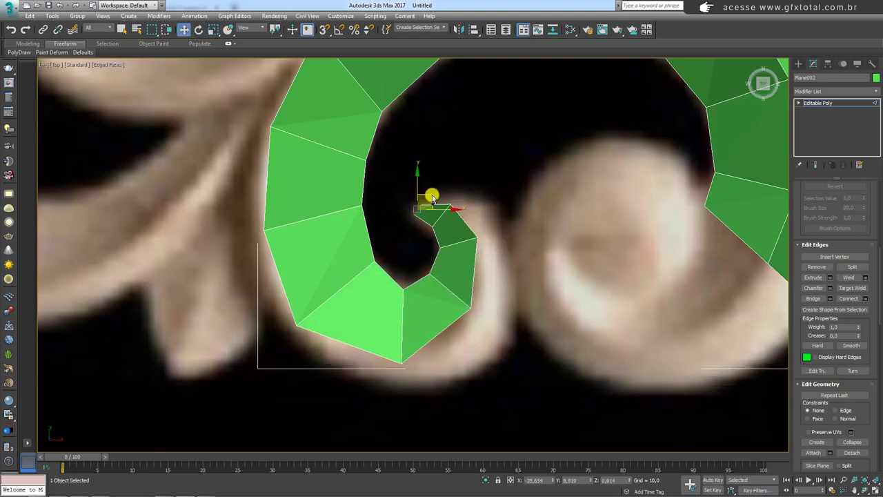
pyautogui.moveTo(433, 202); pyautogui.dragTo(438, 207, button='middle')
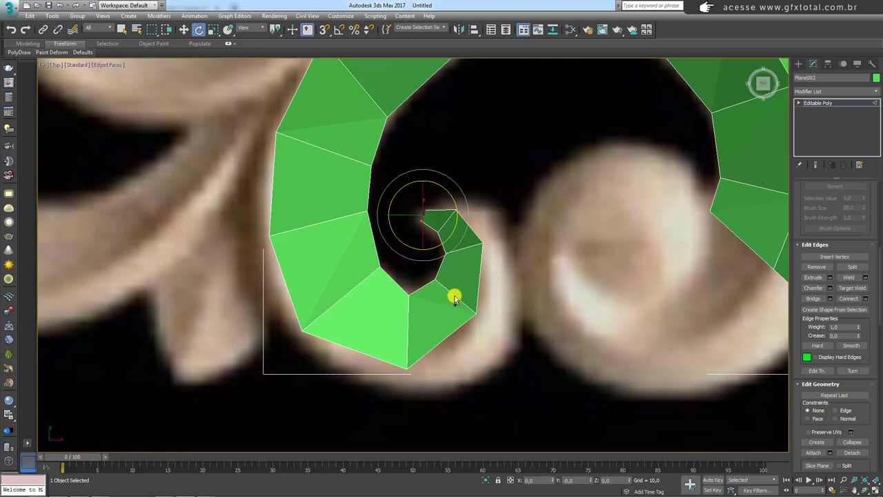
pyautogui.moveTo(454, 297)
pyautogui.keyDown('alt'); pyautogui.mouseDown(button='middle')
pyautogui.moveTo(393, 276)
pyautogui.moveTo(374, 254)
pyautogui.moveTo(417, 227)
pyautogui.mouseUp(button='middle'); pyautogui.keyUp('alt')
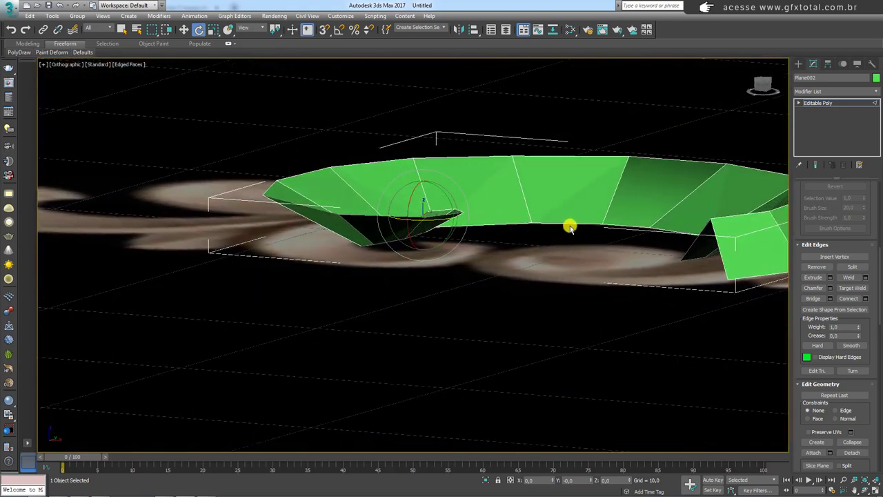
# Step: Select the spiral end's lower edge and inspect the strip from flat and low side angles
pyautogui.moveTo(555, 226); pyautogui.dragTo(453, 232)
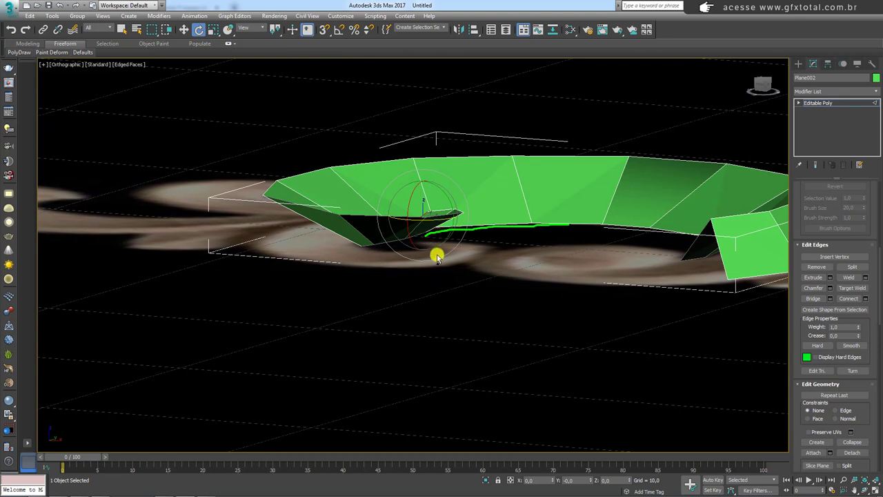
pyautogui.moveTo(446, 238)
pyautogui.mouseDown()
pyautogui.moveTo(466, 237)
pyautogui.moveTo(453, 257)
pyautogui.mouseUp()
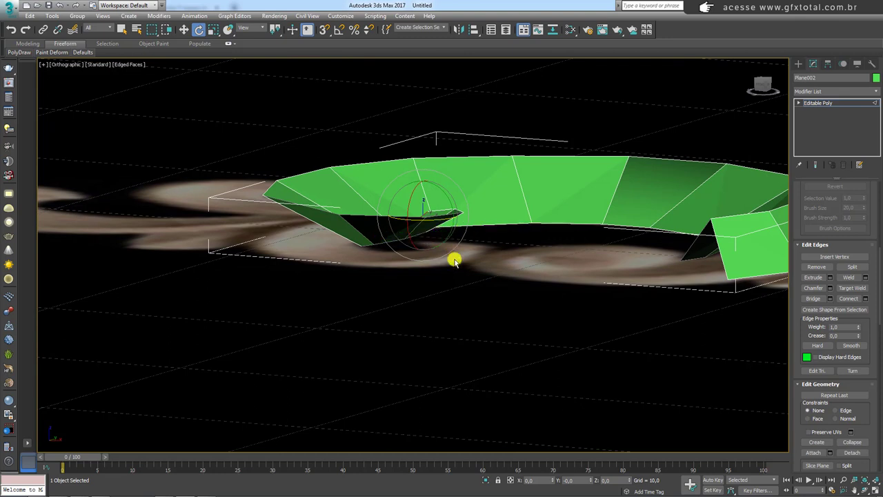
pyautogui.moveTo(453, 256)
pyautogui.keyDown('alt'); pyautogui.mouseDown(button='middle')
pyautogui.moveTo(439, 246)
pyautogui.moveTo(449, 250)
pyautogui.moveTo(392, 242)
pyautogui.mouseUp(button='middle'); pyautogui.keyUp('alt')
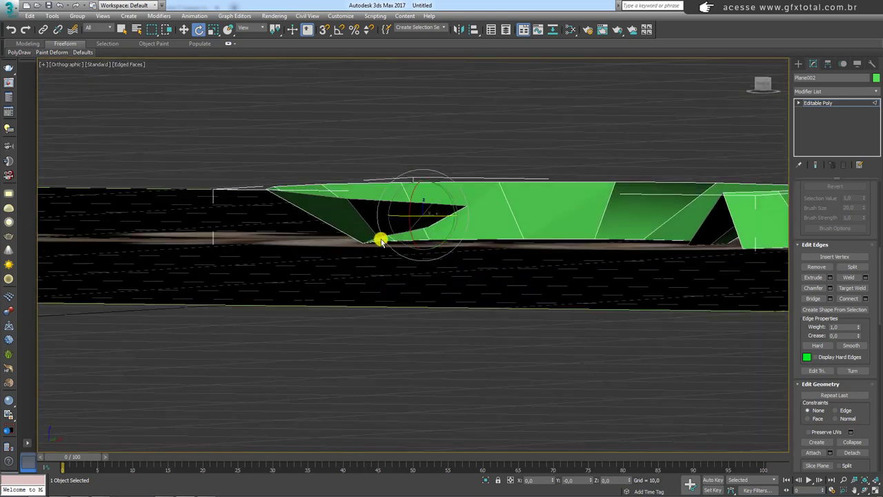
pyautogui.click(504, 240)
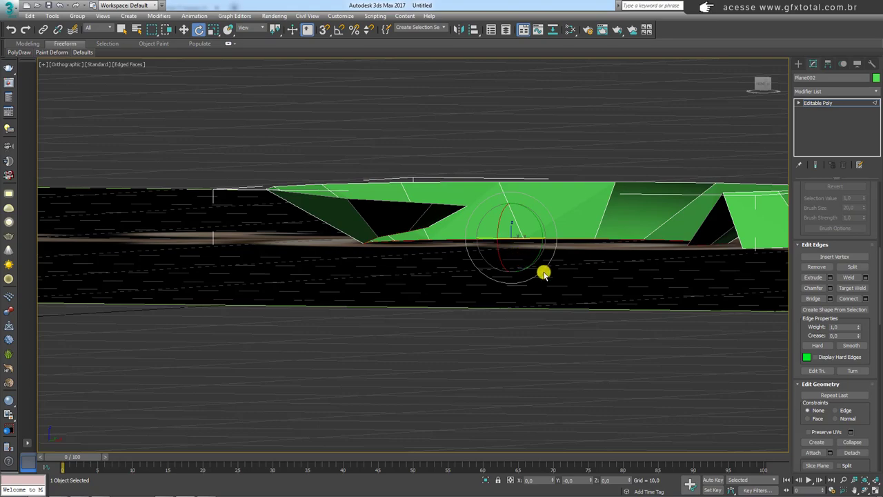
pyautogui.moveTo(544, 273)
pyautogui.keyDown('alt'); pyautogui.mouseDown(button='middle')
pyautogui.moveTo(552, 273)
pyautogui.moveTo(432, 258)
pyautogui.moveTo(373, 239)
pyautogui.moveTo(492, 230)
pyautogui.moveTo(486, 260)
pyautogui.mouseUp(button='middle'); pyautogui.keyUp('alt')
pyautogui.keyDown('alt'); pyautogui.moveTo(565, 252); pyautogui.dragTo(571, 213, button='middle'); pyautogui.keyUp('alt')
pyautogui.moveTo(419, 215)
pyautogui.keyDown('alt'); pyautogui.mouseDown(button='middle')
pyautogui.moveTo(647, 262)
pyautogui.moveTo(437, 259)
pyautogui.mouseUp(button='middle'); pyautogui.keyUp('alt')
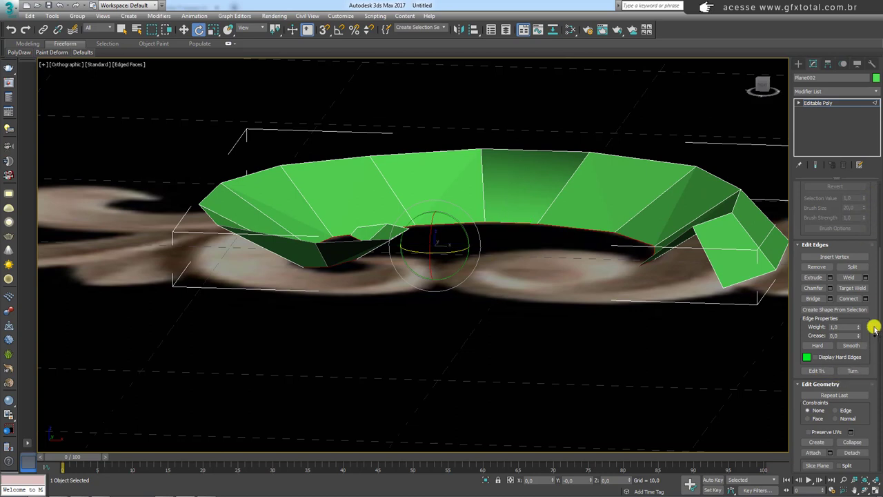
pyautogui.moveTo(871, 355); pyautogui.dragTo(859, 102)
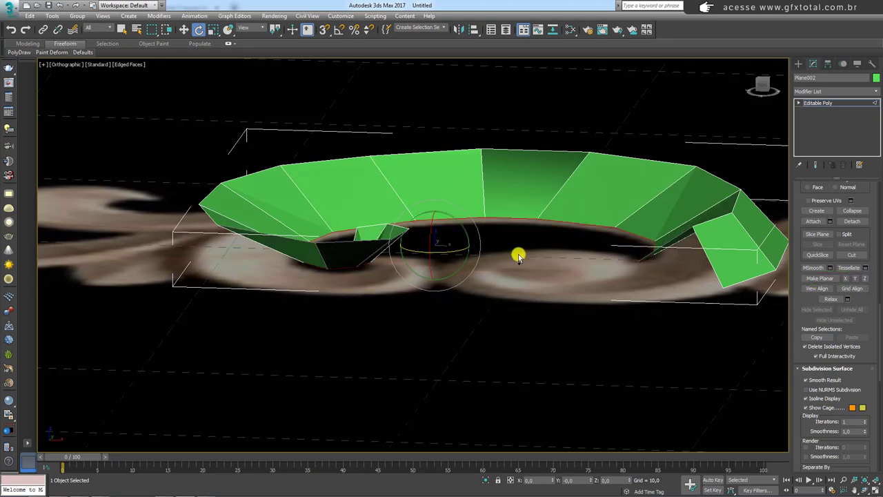
pyautogui.moveTo(518, 255)
pyautogui.keyDown('alt'); pyautogui.mouseDown(button='middle')
pyautogui.moveTo(513, 363)
pyautogui.moveTo(514, 262)
pyautogui.moveTo(504, 248)
pyautogui.moveTo(512, 259)
pyautogui.moveTo(516, 241)
pyautogui.mouseUp(button='middle'); pyautogui.keyUp('alt')
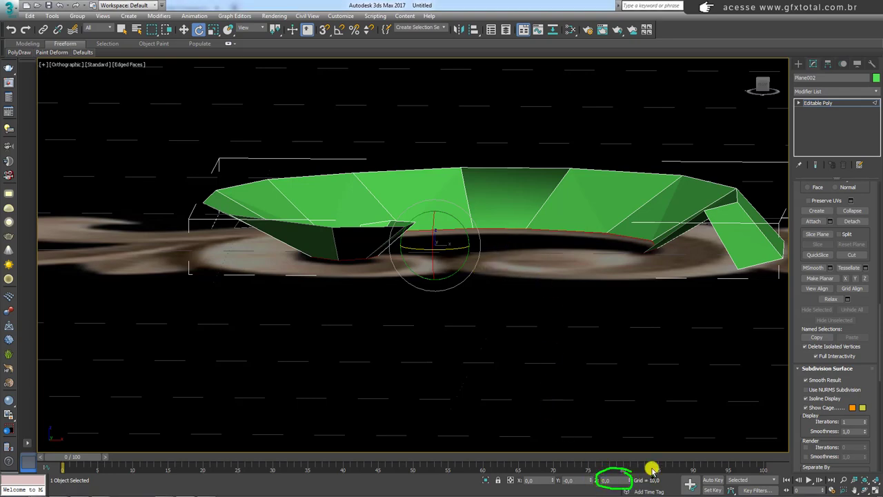
pyautogui.moveTo(658, 345)
pyautogui.keyDown('alt'); pyautogui.mouseDown(button='middle')
pyautogui.moveTo(611, 335)
pyautogui.moveTo(637, 333)
pyautogui.moveTo(619, 341)
pyautogui.mouseUp(button='middle'); pyautogui.keyUp('alt')
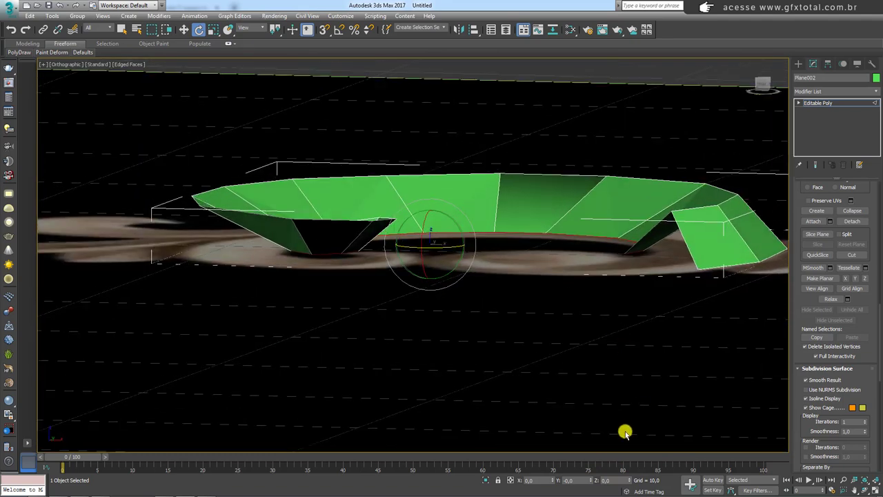
# Step: Reset the selected faces' Z height to 0 so they lie level with the reference
pyautogui.press('w')
pyautogui.moveTo(432, 219); pyautogui.dragTo(430, 198)
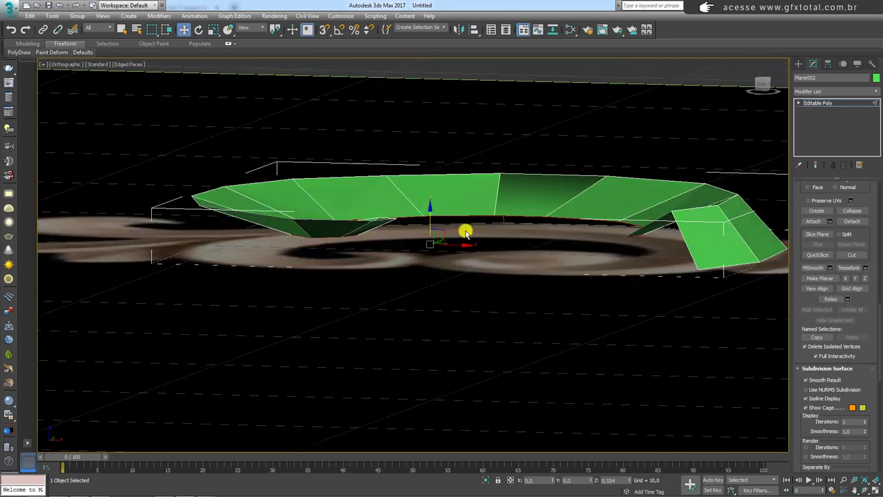
pyautogui.rightClick(629, 479)
pyautogui.moveTo(595, 381)
pyautogui.keyDown('alt'); pyautogui.mouseDown(button='middle')
pyautogui.moveTo(526, 325)
pyautogui.moveTo(552, 331)
pyautogui.mouseUp(button='middle'); pyautogui.keyUp('alt')
pyautogui.scroll(3, 566, 341)
pyautogui.scroll(3, 524, 363)
pyautogui.scroll(-2, 524, 364)
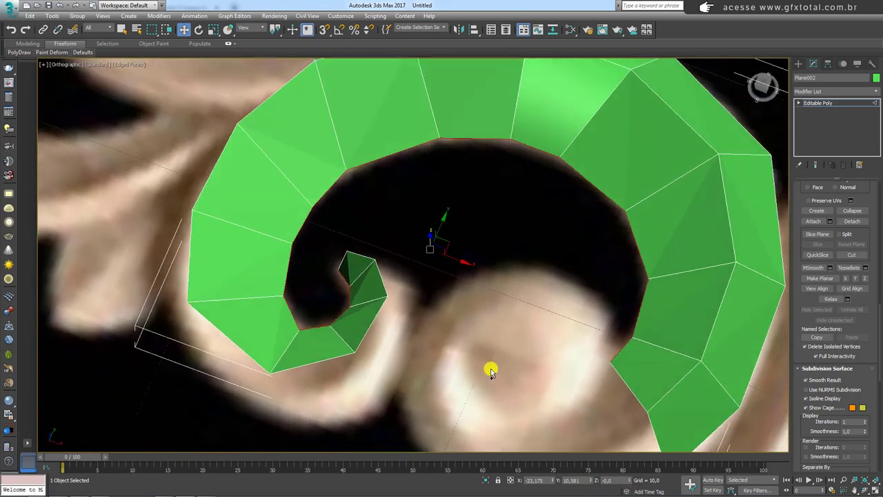
pyautogui.scroll(-3, 509, 321)
pyautogui.moveTo(490, 367)
pyautogui.keyDown('alt'); pyautogui.mouseDown(button='middle')
pyautogui.moveTo(509, 322)
pyautogui.moveTo(548, 350)
pyautogui.mouseUp(button='middle'); pyautogui.keyUp('alt')
pyautogui.scroll(5, 601, 297)
# Step: In Top view, select the strip's outer tip and move it left and down
pyautogui.scroll(2, 601, 297)
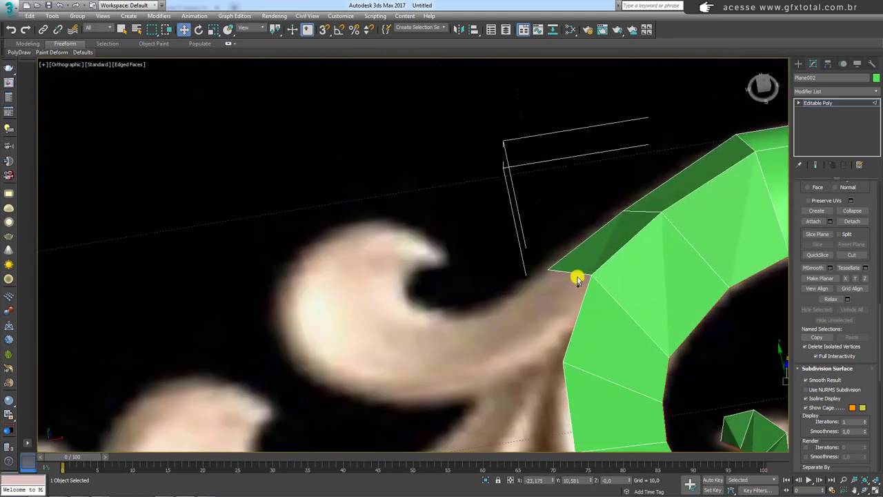
pyautogui.click(570, 274)
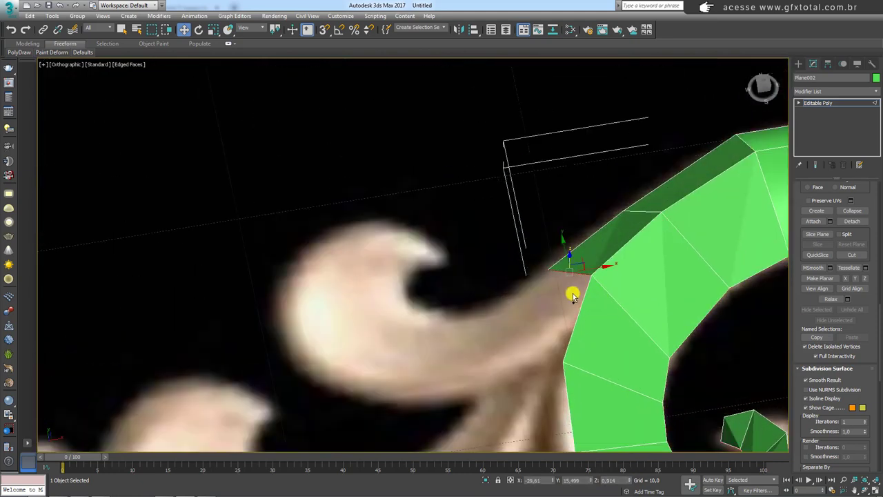
pyautogui.press('t')
pyautogui.scroll(5, 542, 313)
pyautogui.scroll(2, 451, 260)
pyautogui.scroll(4, 531, 357)
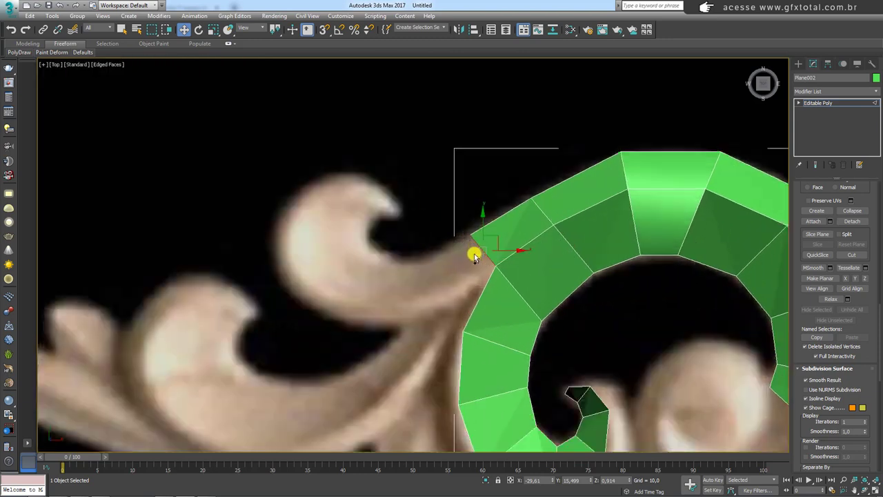
pyautogui.moveTo(494, 239); pyautogui.dragTo(441, 268)
pyautogui.press('e')
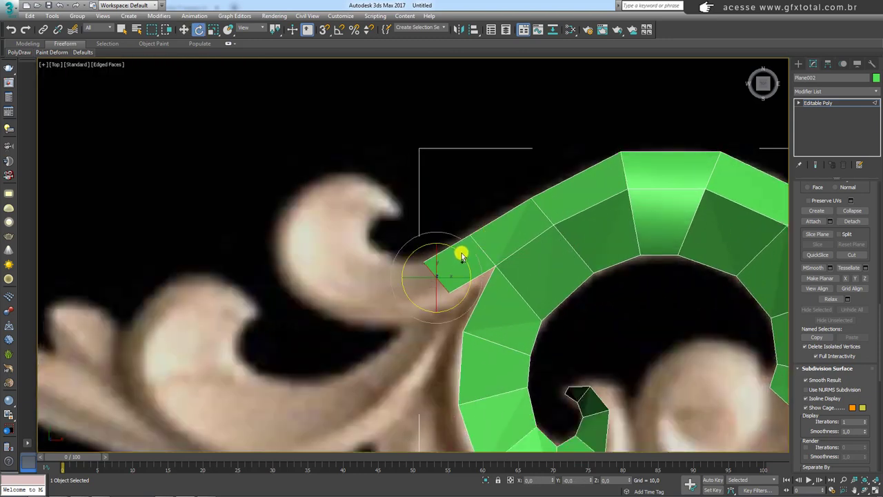
pyautogui.press('w')
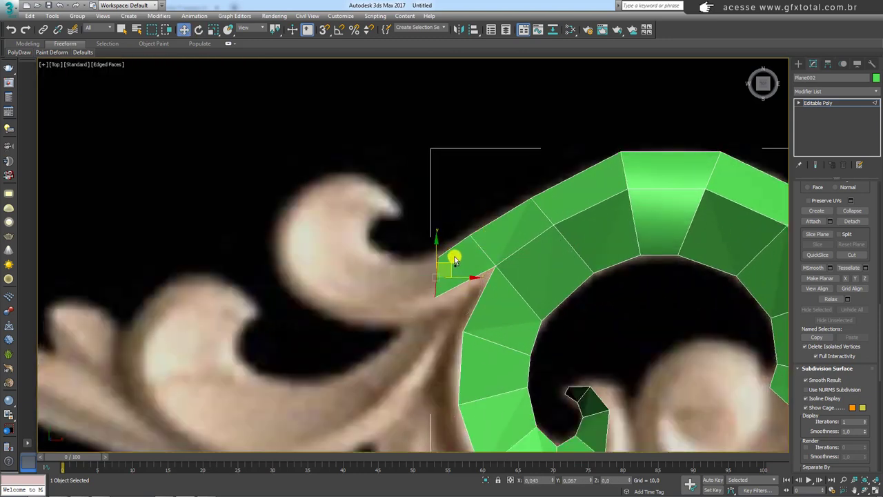
# Step: Extrude the end edge into new faces, then move, rotate and scale them along the leaf's curled tip
pyautogui.moveTo(449, 258)
pyautogui.keyDown('shift'); pyautogui.mouseDown()
pyautogui.moveTo(396, 260)
pyautogui.moveTo(414, 266)
pyautogui.moveTo(348, 251)
pyautogui.moveTo(375, 240)
pyautogui.moveTo(350, 247)
pyautogui.moveTo(345, 213)
pyautogui.moveTo(386, 193)
pyautogui.mouseUp(); pyautogui.keyUp('shift')
pyautogui.press('e')
pyautogui.press('r')
pyautogui.press('w')
pyautogui.press('e')
pyautogui.press('w')
pyautogui.press('r')
pyautogui.press('e')
pyautogui.press('w')
pyautogui.scroll(-2, 461, 219)
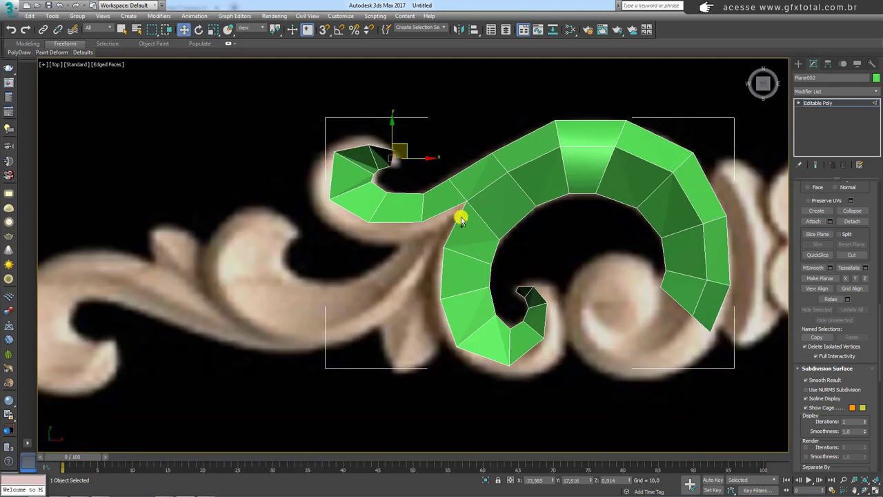
pyautogui.moveTo(484, 164)
pyautogui.keyDown('alt'); pyautogui.mouseDown(button='middle')
pyautogui.moveTo(459, 209)
pyautogui.moveTo(475, 230)
pyautogui.moveTo(461, 198)
pyautogui.moveTo(583, 200)
pyautogui.moveTo(464, 181)
pyautogui.moveTo(558, 216)
pyautogui.moveTo(499, 282)
pyautogui.moveTo(380, 240)
pyautogui.moveTo(407, 200)
pyautogui.moveTo(431, 250)
pyautogui.mouseUp(button='middle'); pyautogui.keyUp('alt')
pyautogui.scroll(3, 432, 250)
pyautogui.scroll(3, 432, 252)
pyautogui.scroll(-2, 433, 252)
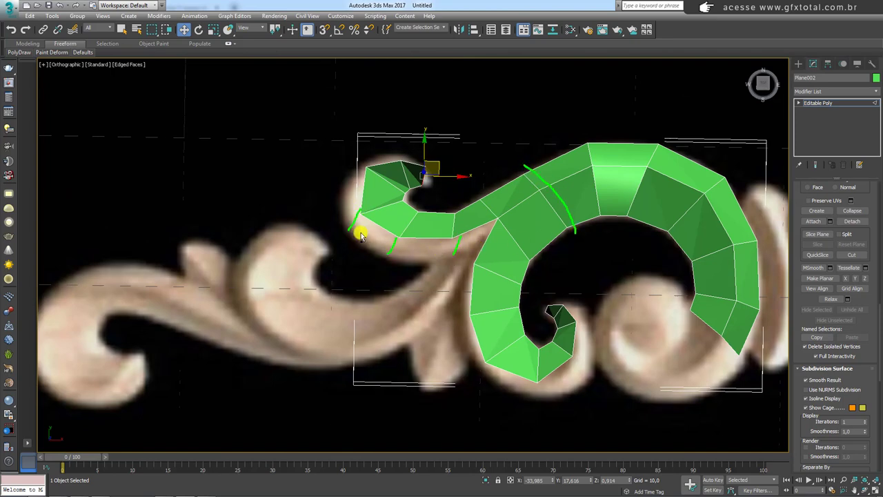
pyautogui.keyDown('alt'); pyautogui.moveTo(404, 244); pyautogui.dragTo(380, 248, button='middle'); pyautogui.keyUp('alt')
# Step: In Top view, select the four curled-tip faces and scale them to cover the reference curl
pyautogui.press('t')
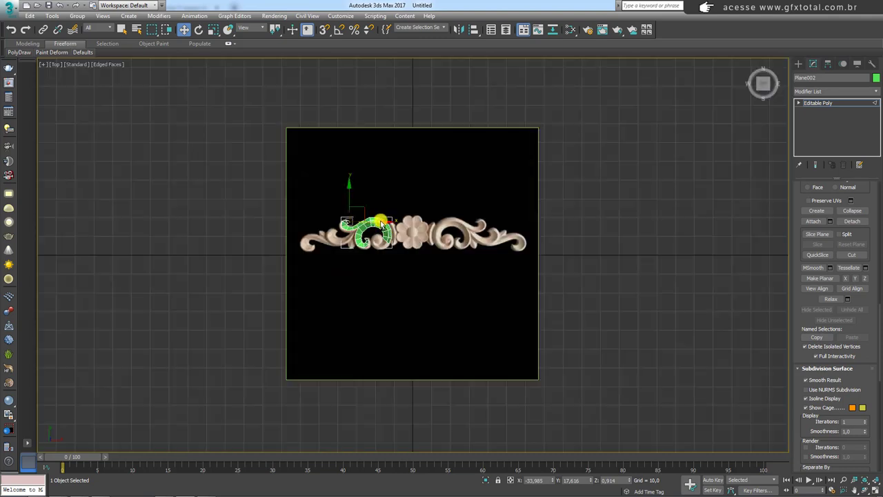
pyautogui.moveTo(321, 245); pyautogui.dragTo(420, 245, button='middle')
pyautogui.scroll(5, 420, 246)
pyautogui.scroll(2, 525, 257)
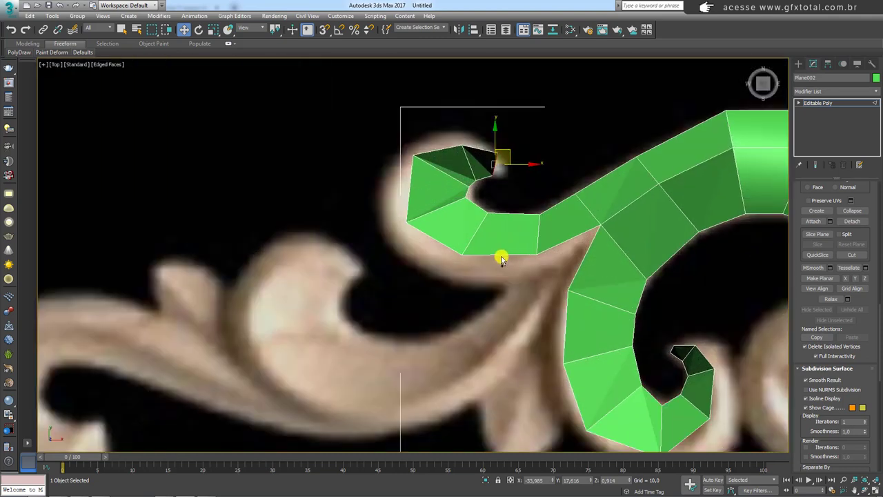
pyautogui.click(501, 255)
pyautogui.keyDown('ctrl'); pyautogui.click(440, 245); pyautogui.keyUp('ctrl')
pyautogui.keyDown('ctrl'); pyautogui.click(410, 199); pyautogui.keyUp('ctrl')
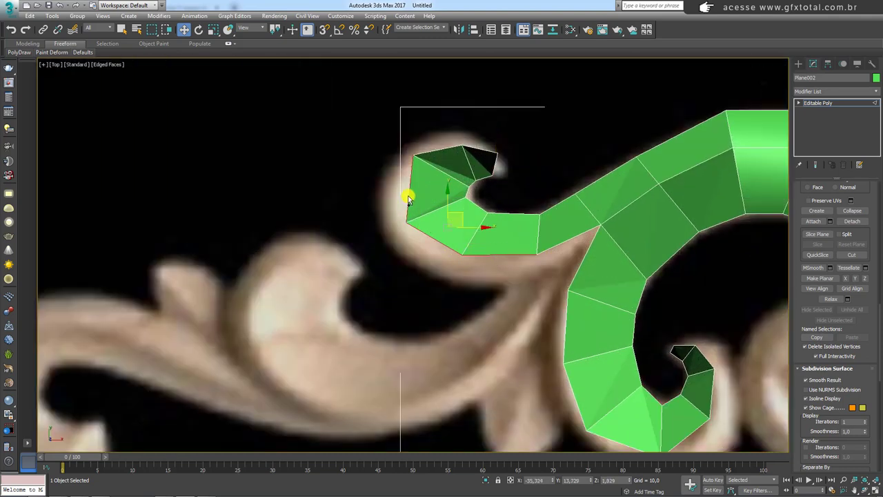
pyautogui.keyDown('ctrl'); pyautogui.click(430, 152); pyautogui.keyUp('ctrl')
pyautogui.press('e')
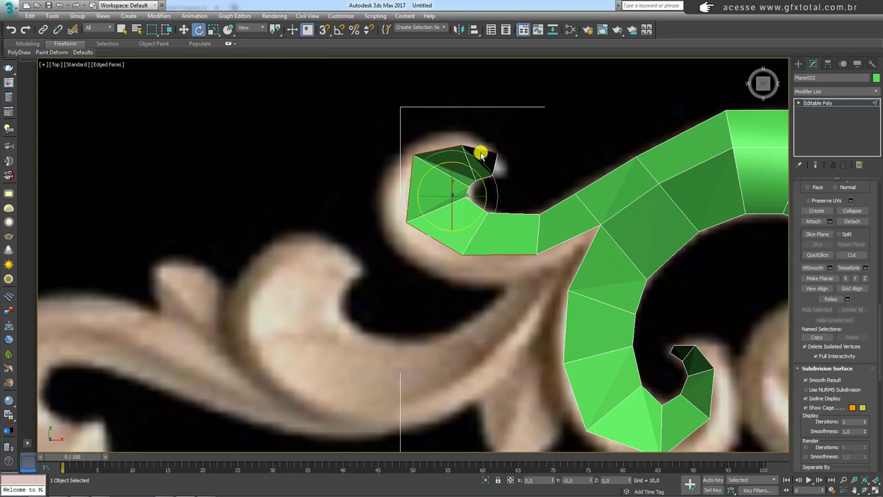
pyautogui.press('r')
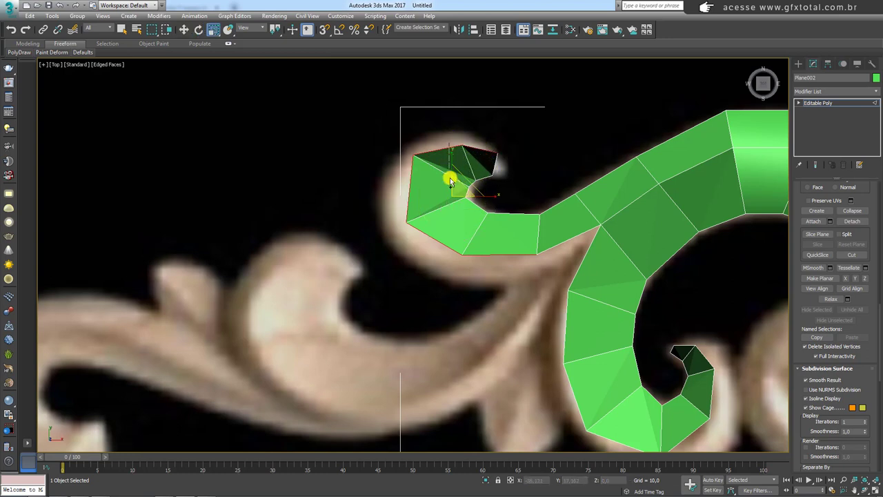
pyautogui.moveTo(523, 198); pyautogui.dragTo(507, 201)
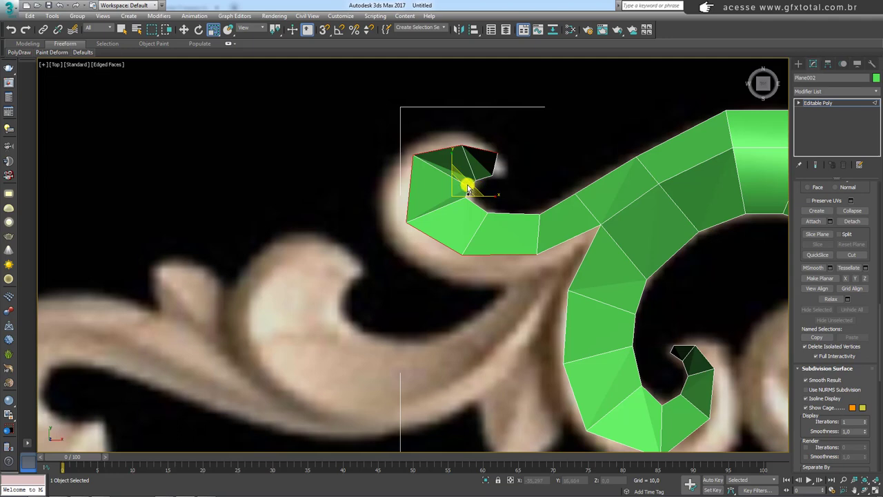
pyautogui.moveTo(478, 192)
pyautogui.mouseDown()
pyautogui.moveTo(482, 181)
pyautogui.moveTo(469, 190)
pyautogui.moveTo(479, 181)
pyautogui.mouseUp()
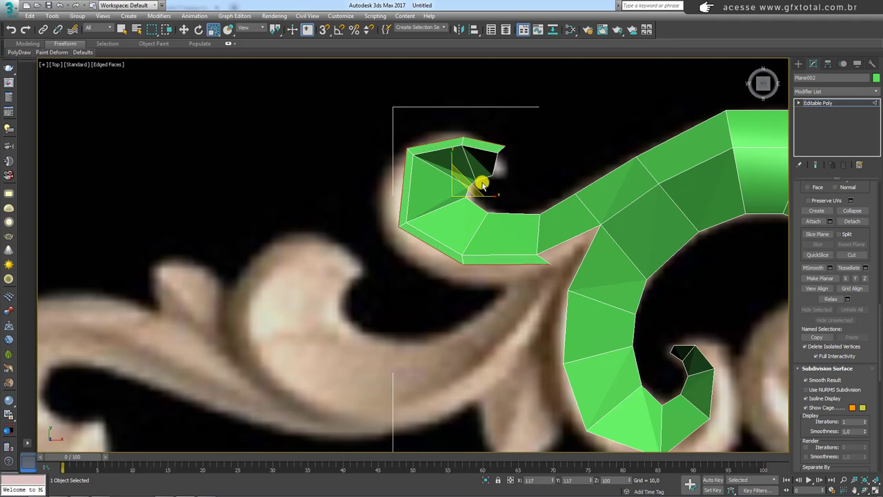
# Step: Shift the curl's bottom face slightly down and to the left
pyautogui.press('w')
pyautogui.click(509, 269)
pyautogui.moveTo(517, 258)
pyautogui.mouseDown()
pyautogui.moveTo(502, 282)
pyautogui.moveTo(522, 271)
pyautogui.moveTo(499, 266)
pyautogui.mouseUp()
pyautogui.press('e')
pyautogui.press('r')
pyautogui.press('w')
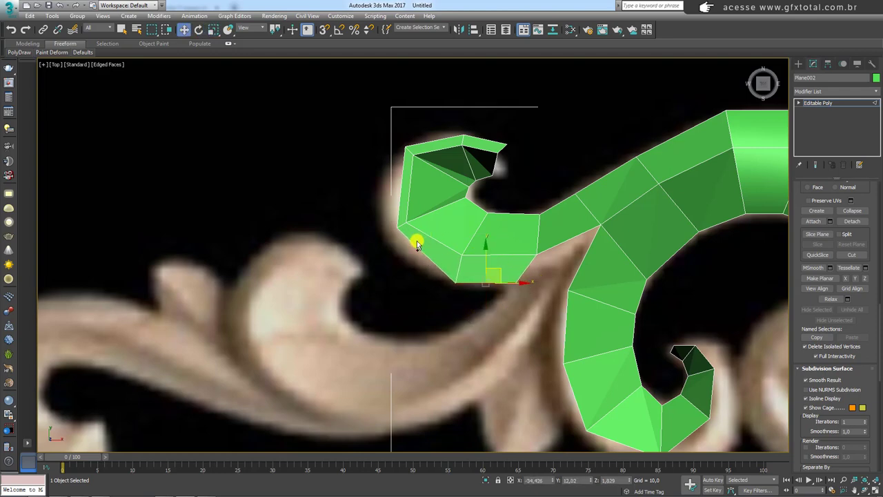
# Step: Push the curl's left edge outward and adjust its top edge to match the reference
pyautogui.click(397, 207)
pyautogui.moveTo(414, 173)
pyautogui.mouseDown()
pyautogui.moveTo(393, 183)
pyautogui.moveTo(396, 200)
pyautogui.moveTo(398, 177)
pyautogui.mouseUp()
pyautogui.press('e')
pyautogui.press('r')
pyautogui.press('w')
pyautogui.click(486, 135)
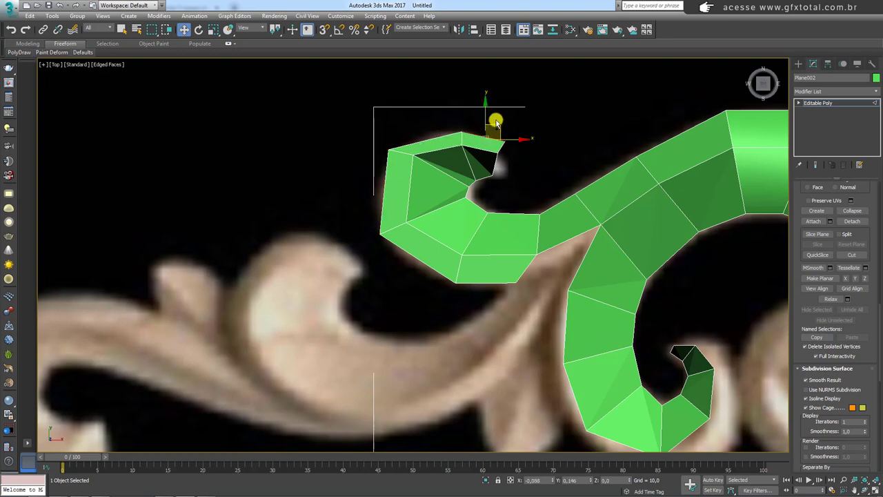
pyautogui.press('e')
pyautogui.press('w')
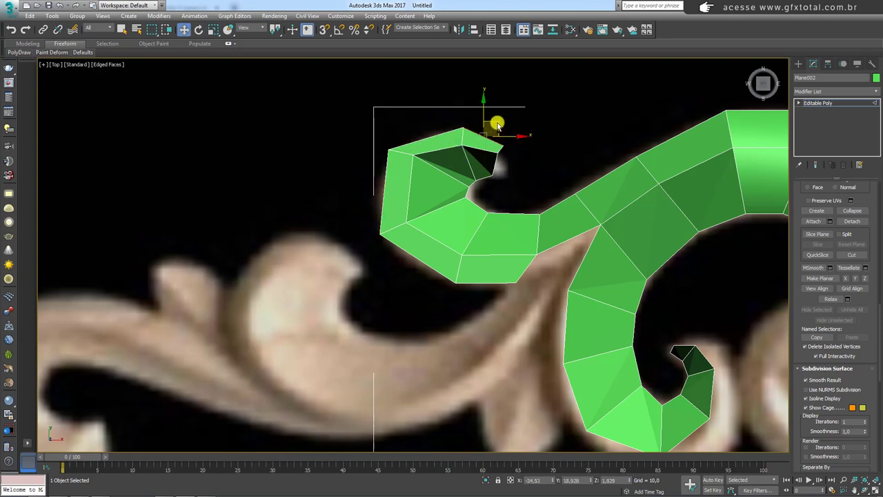
pyautogui.scroll(-3, 491, 185)
pyautogui.scroll(3, 489, 232)
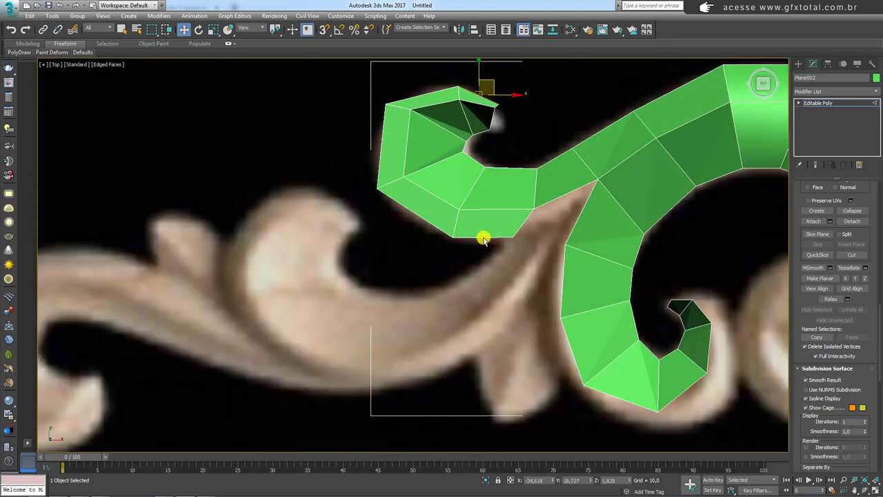
pyautogui.moveTo(496, 276)
pyautogui.keyDown('alt'); pyautogui.mouseDown(button='middle')
pyautogui.moveTo(532, 211)
pyautogui.moveTo(521, 297)
pyautogui.mouseUp(button='middle'); pyautogui.keyUp('alt')
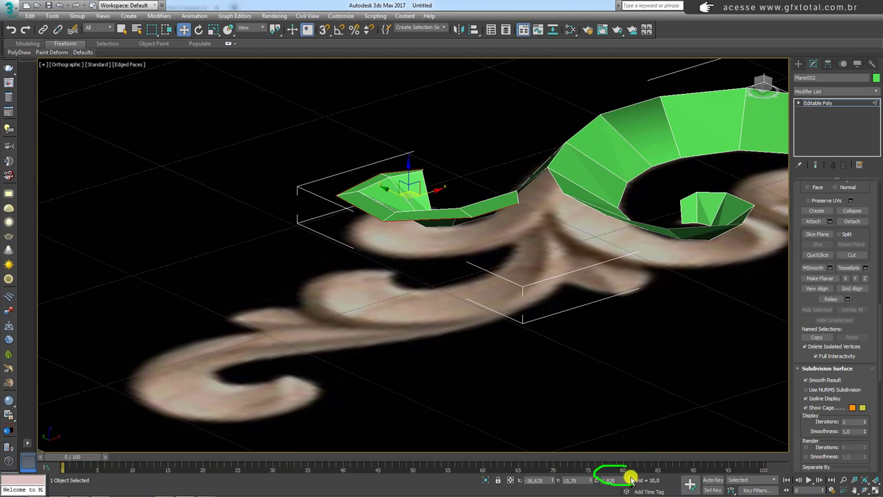
# Step: Select five faces at the tip of the inner spiral curl
pyautogui.moveTo(598, 282)
pyautogui.keyDown('alt'); pyautogui.mouseDown(button='middle')
pyautogui.moveTo(540, 329)
pyautogui.moveTo(451, 321)
pyautogui.moveTo(409, 290)
pyautogui.moveTo(432, 268)
pyautogui.moveTo(575, 329)
pyautogui.mouseUp(button='middle'); pyautogui.keyUp('alt')
pyautogui.click(584, 283)
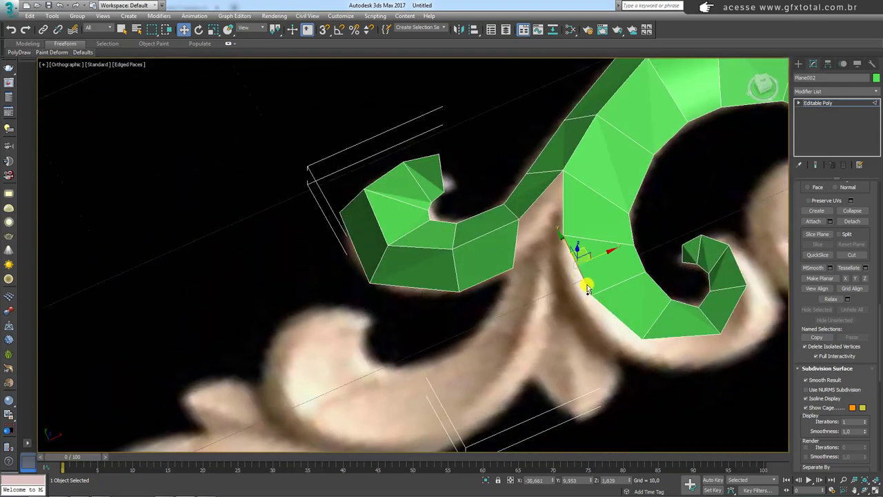
pyautogui.keyDown('ctrl'); pyautogui.click(674, 340); pyautogui.keyUp('ctrl')
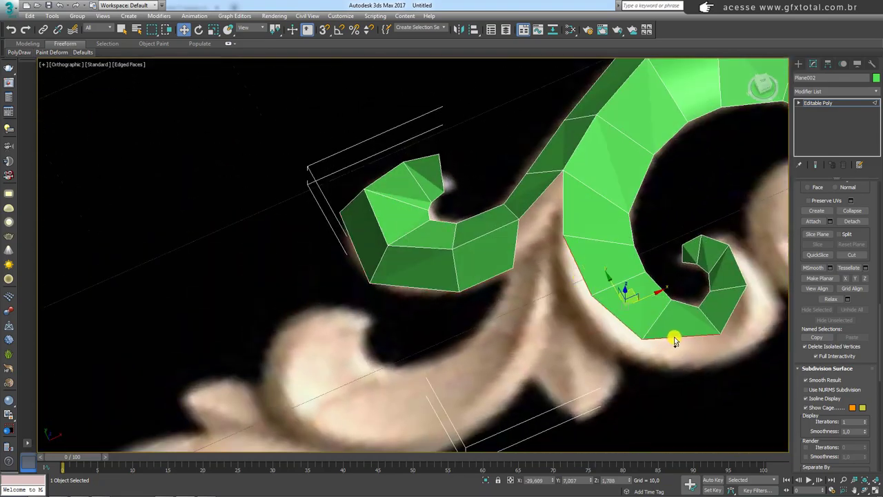
pyautogui.keyDown('ctrl'); pyautogui.click(732, 314); pyautogui.keyUp('ctrl')
pyautogui.keyDown('ctrl'); pyautogui.click(737, 265); pyautogui.keyUp('ctrl')
pyautogui.keyDown('ctrl'); pyautogui.click(717, 244); pyautogui.keyUp('ctrl')
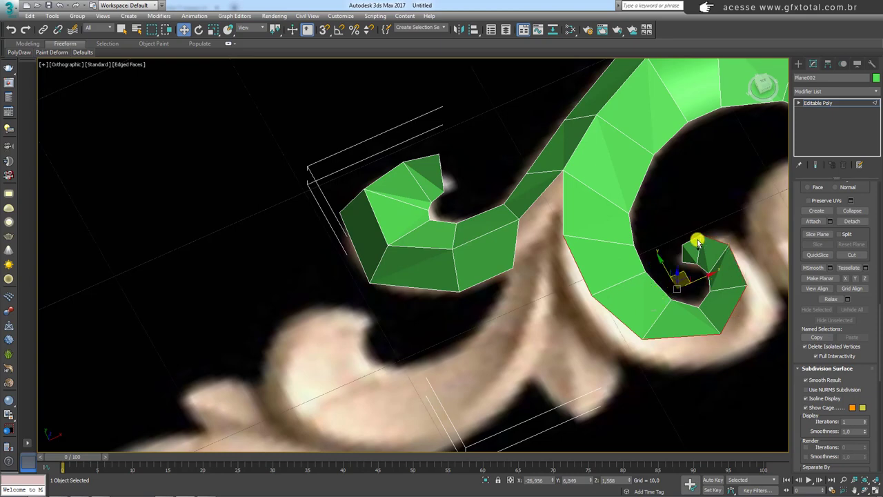
pyautogui.moveTo(696, 242); pyautogui.dragTo(603, 236, button='middle')
# Step: Shrink the inner curl tip faces slightly and switch back to the Move tool
pyautogui.press('e')
pyautogui.press('r')
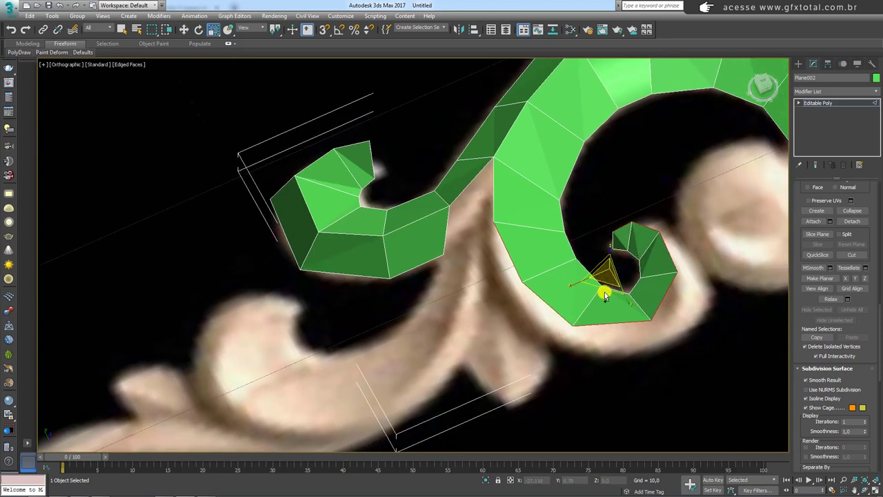
pyautogui.moveTo(604, 295); pyautogui.dragTo(598, 292)
pyautogui.keyDown('alt'); pyautogui.moveTo(597, 290); pyautogui.dragTo(655, 452, button='middle'); pyautogui.keyUp('alt')
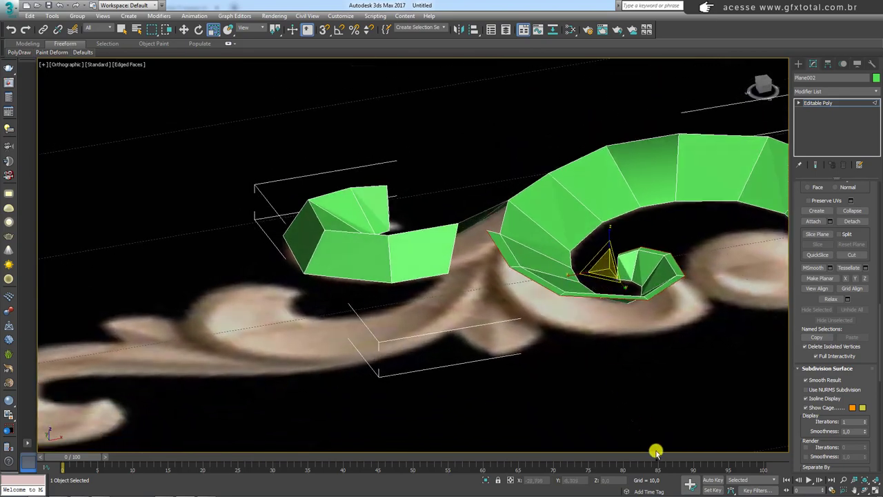
pyautogui.press('w')
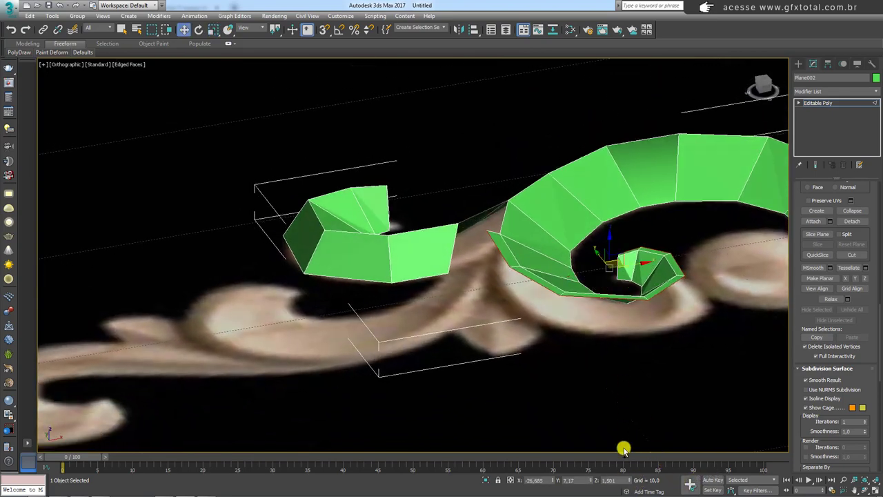
pyautogui.scroll(3, 650, 366)
pyautogui.scroll(2, 636, 332)
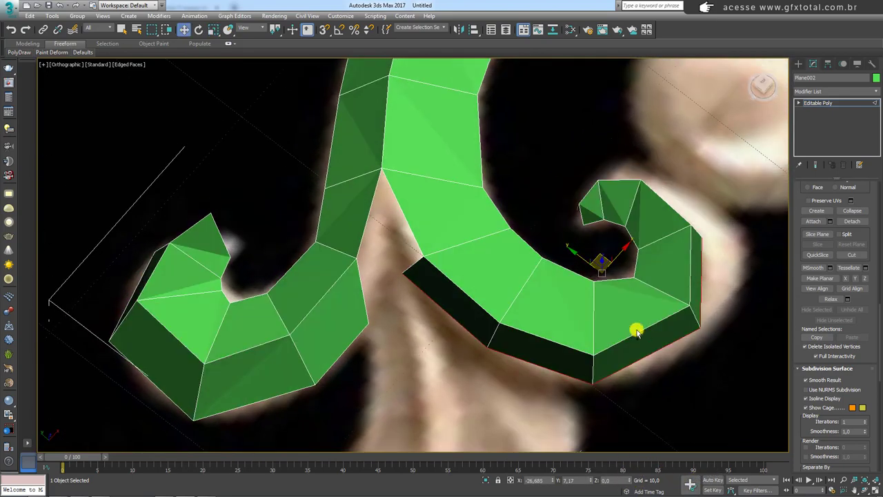
# Step: In Top view at Vertex level, nudge the curl tip's top, right and lower-right vertices outward
pyautogui.press('t')
pyautogui.scroll(6, 421, 233)
pyautogui.scroll(-1, 364, 246)
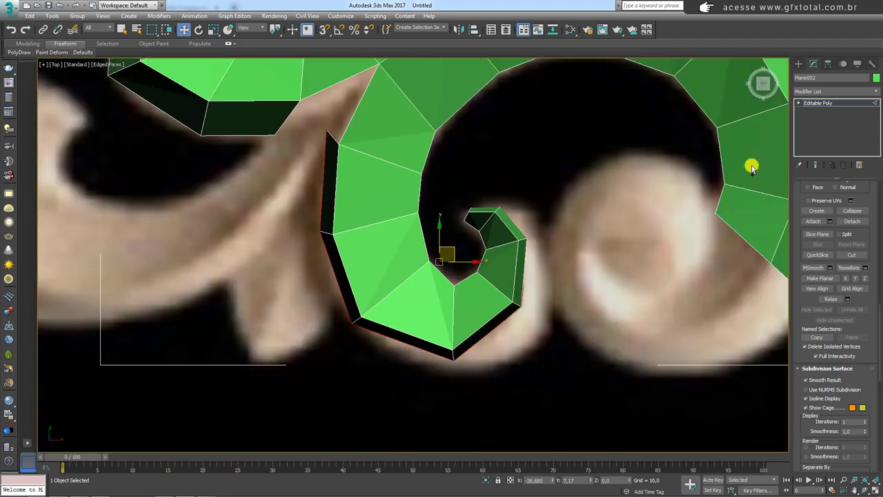
pyautogui.click(798, 103)
pyautogui.click(816, 111)
pyautogui.scroll(3, 531, 193)
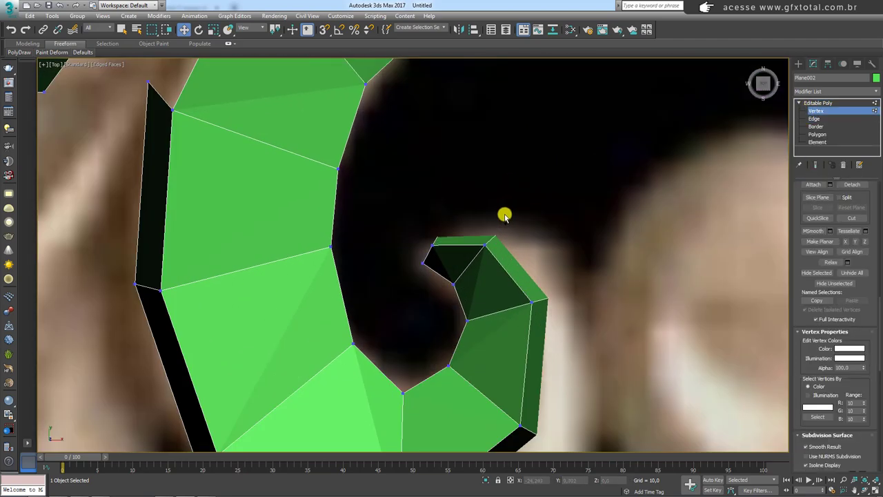
pyautogui.click(495, 241)
pyautogui.moveTo(516, 219); pyautogui.dragTo(522, 209)
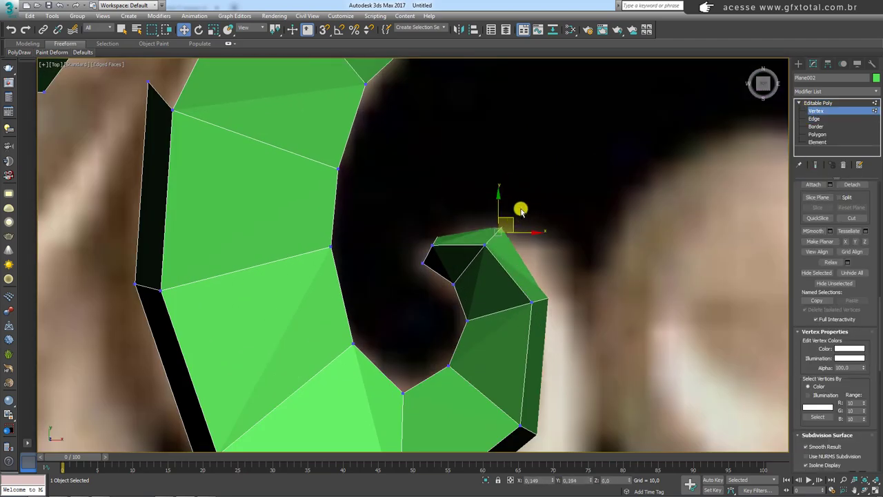
pyautogui.click(548, 302)
pyautogui.moveTo(564, 290); pyautogui.dragTo(581, 282)
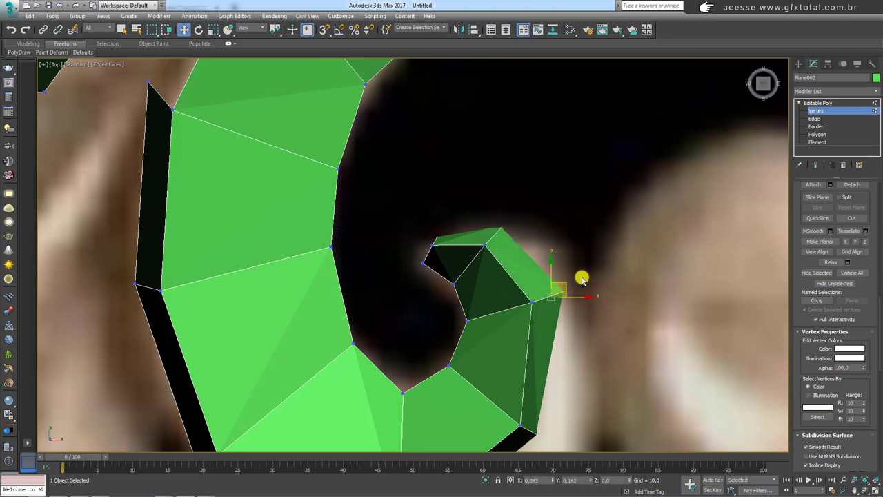
pyautogui.scroll(-3, 561, 365)
pyautogui.moveTo(561, 364); pyautogui.dragTo(566, 327, button='middle')
pyautogui.click(552, 347)
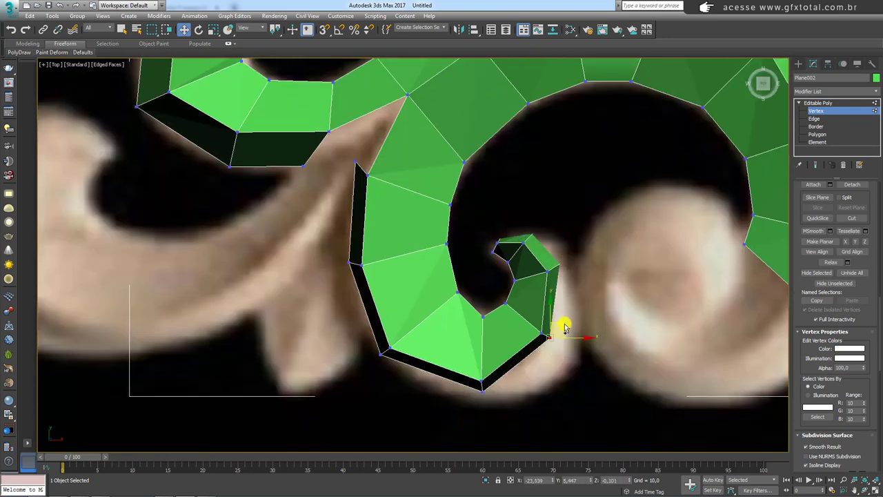
pyautogui.moveTo(566, 325); pyautogui.dragTo(577, 329)
# Step: Move the curl's bottom, lower-left and left-edge vertices onto the carving outline
pyautogui.scroll(3, 552, 254)
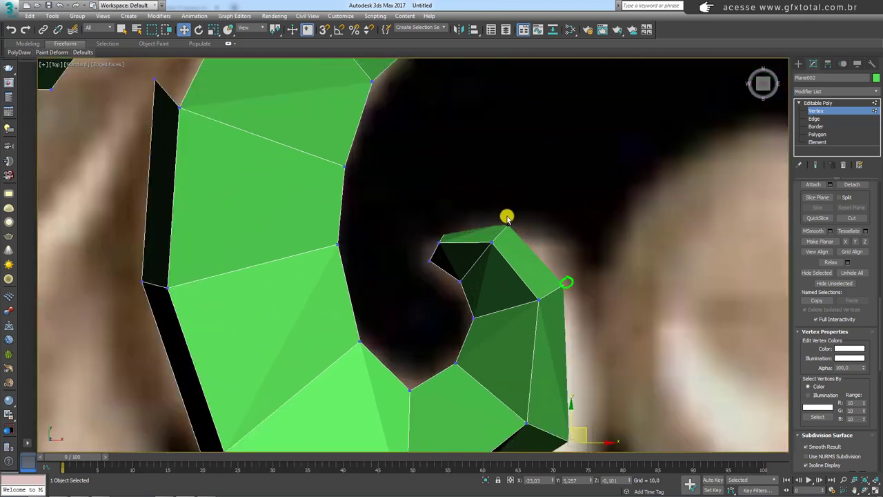
pyautogui.scroll(-5, 560, 322)
pyautogui.scroll(2, 502, 367)
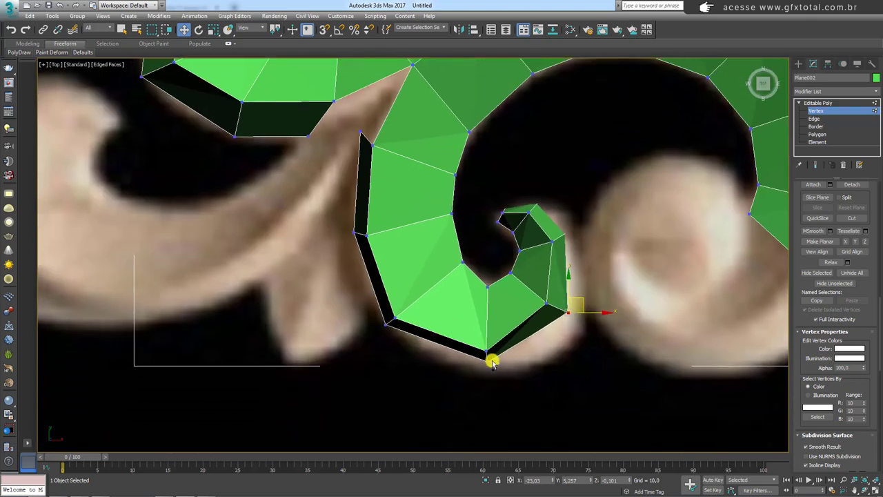
pyautogui.click(503, 357)
pyautogui.moveTo(483, 367); pyautogui.dragTo(487, 384)
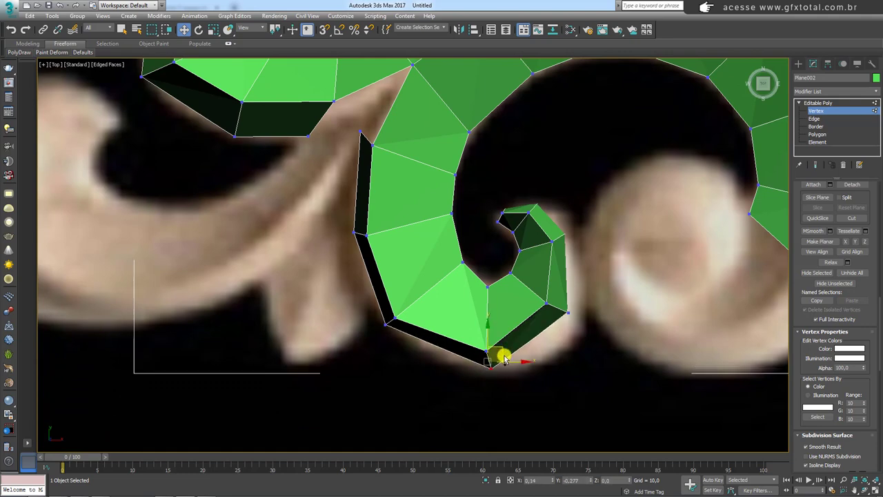
pyautogui.moveTo(395, 318); pyautogui.dragTo(384, 329)
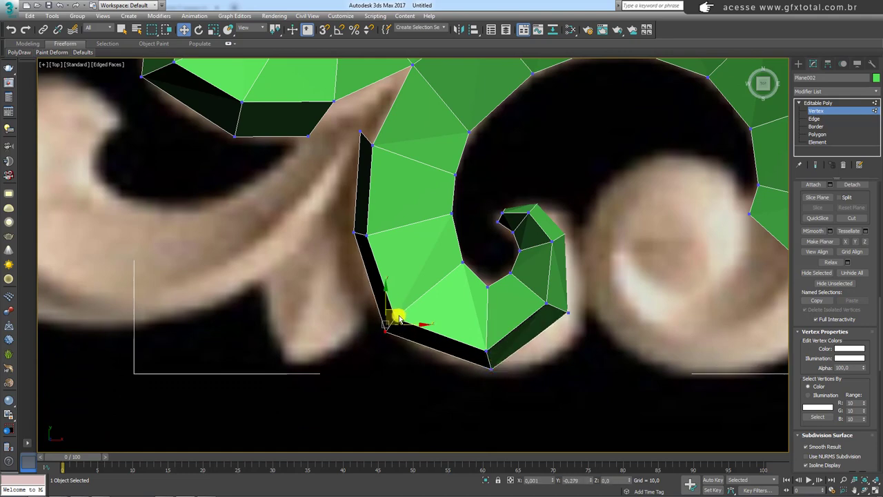
pyautogui.moveTo(359, 234); pyautogui.dragTo(353, 231)
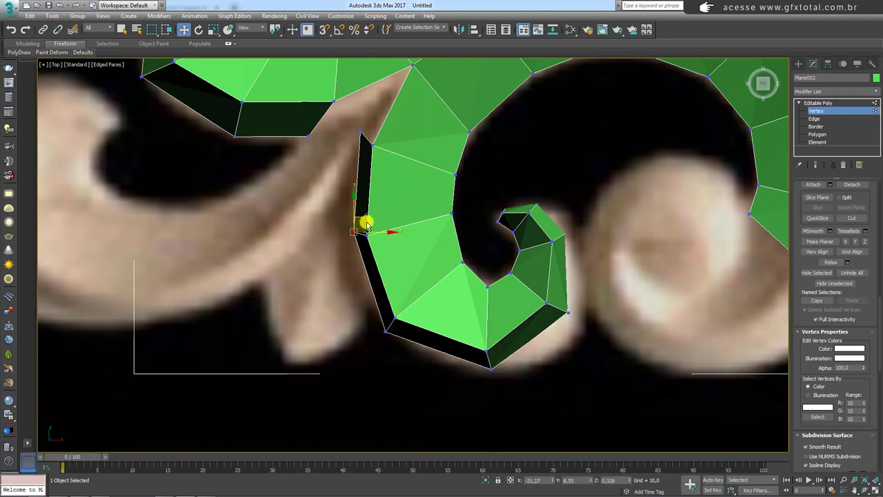
pyautogui.press('p')
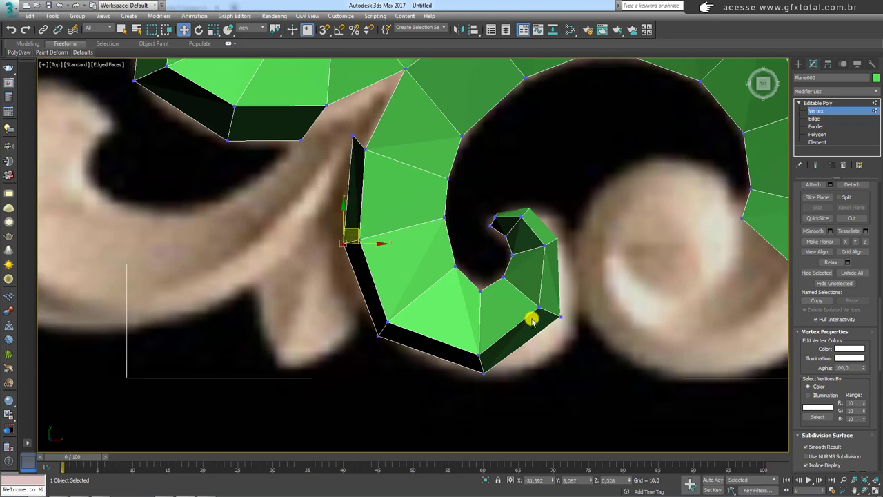
pyautogui.scroll(2, 563, 323)
pyautogui.keyDown('alt'); pyautogui.moveTo(563, 323); pyautogui.dragTo(740, 214, button='middle'); pyautogui.keyUp('alt')
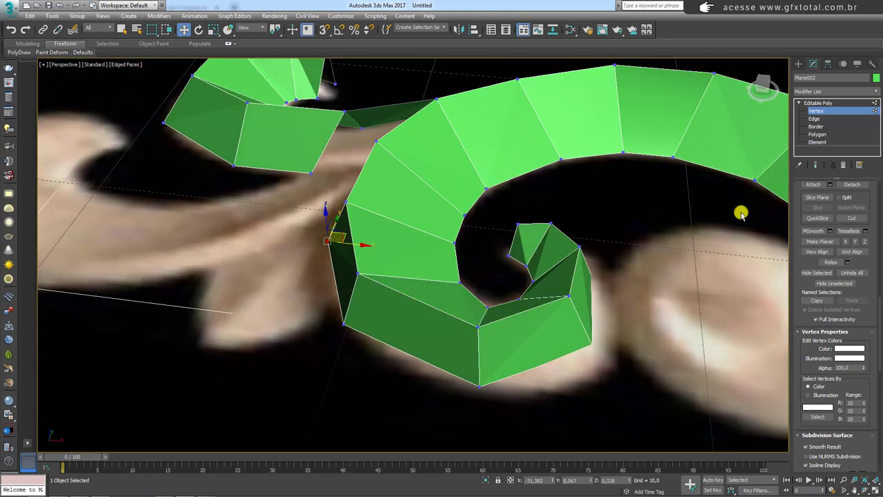
# Step: At Edge level, select a bottom curl edge and reset its Z offset to 0, checking from low angles
pyautogui.click(815, 119)
pyautogui.click(514, 374)
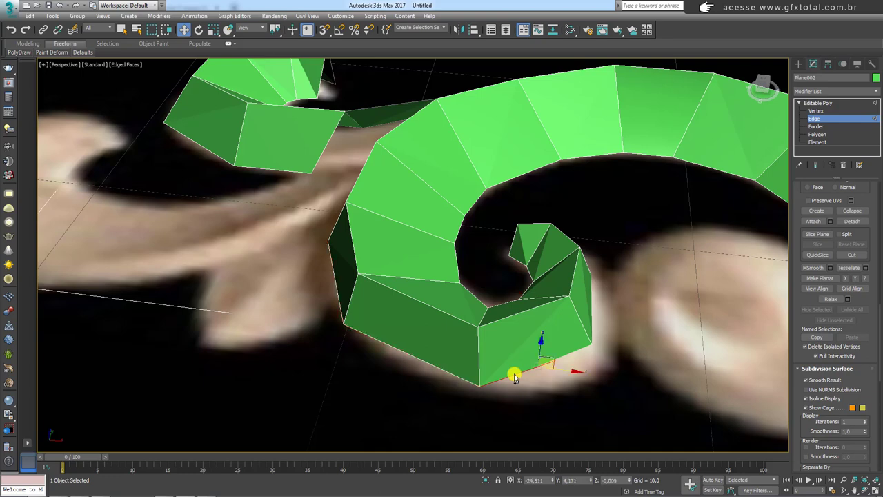
pyautogui.moveTo(515, 376)
pyautogui.keyDown('alt'); pyautogui.mouseDown(button='middle')
pyautogui.moveTo(525, 337)
pyautogui.moveTo(534, 338)
pyautogui.mouseUp(button='middle'); pyautogui.keyUp('alt')
pyautogui.moveTo(875, 338)
pyautogui.mouseDown()
pyautogui.moveTo(869, 75)
pyautogui.moveTo(862, 332)
pyautogui.mouseUp()
pyautogui.scroll(2, 862, 331)
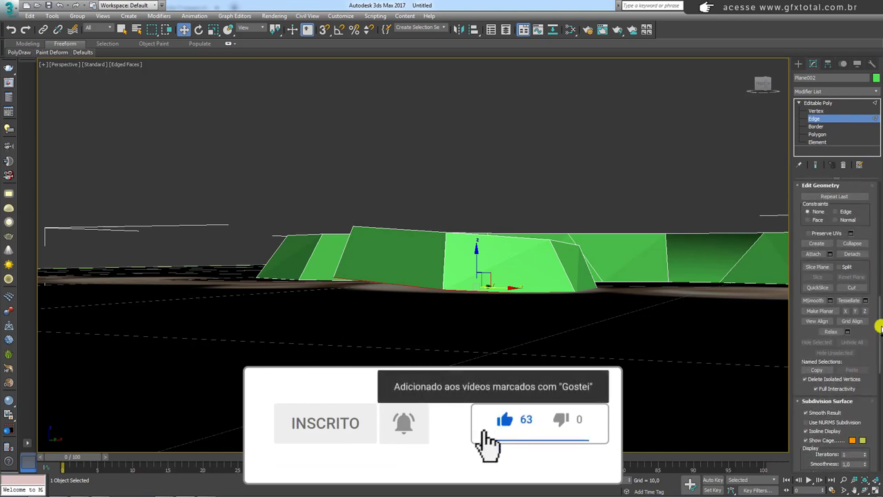
pyautogui.moveTo(511, 286)
pyautogui.keyDown('alt'); pyautogui.mouseDown(button='middle')
pyautogui.moveTo(483, 282)
pyautogui.moveTo(490, 270)
pyautogui.moveTo(527, 279)
pyautogui.mouseUp(button='middle'); pyautogui.keyUp('alt')
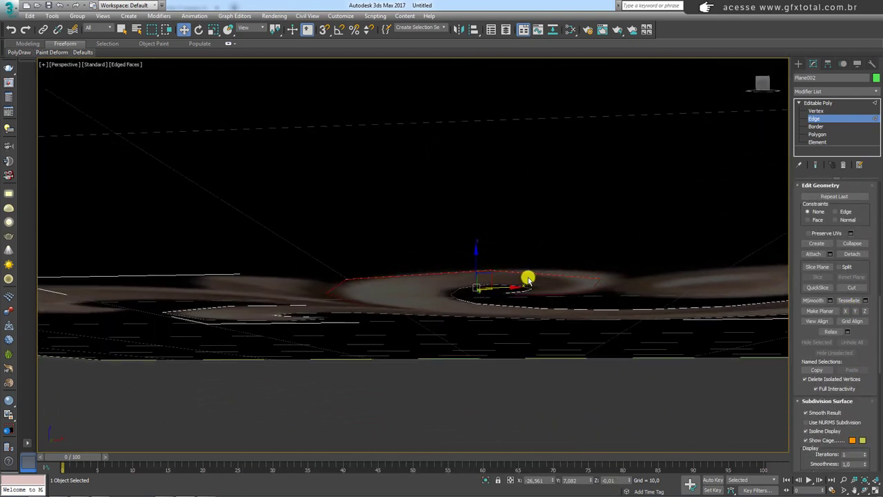
pyautogui.rightClick(597, 480)
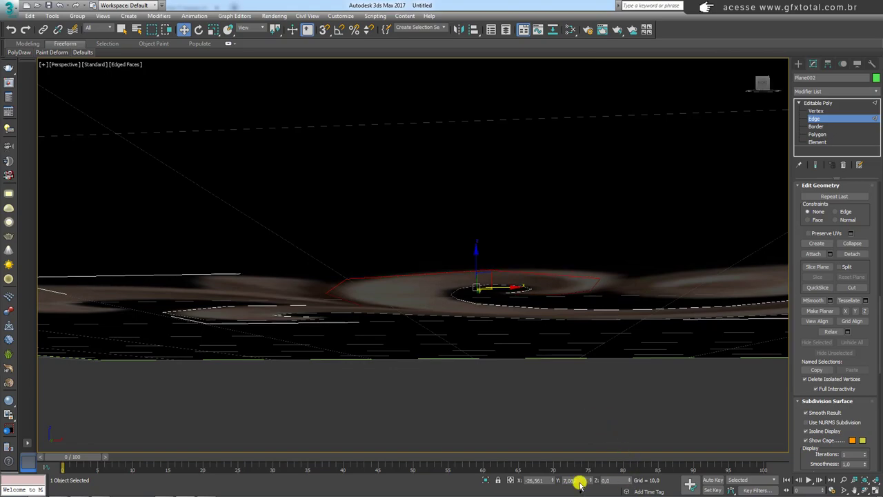
pyautogui.moveTo(571, 347)
pyautogui.keyDown('alt'); pyautogui.mouseDown(button='middle')
pyautogui.moveTo(565, 329)
pyautogui.moveTo(586, 345)
pyautogui.moveTo(418, 278)
pyautogui.moveTo(475, 347)
pyautogui.moveTo(445, 378)
pyautogui.moveTo(361, 310)
pyautogui.moveTo(420, 301)
pyautogui.mouseUp(button='middle'); pyautogui.keyUp('alt')
pyautogui.scroll(3, 418, 278)
pyautogui.scroll(2, 417, 276)
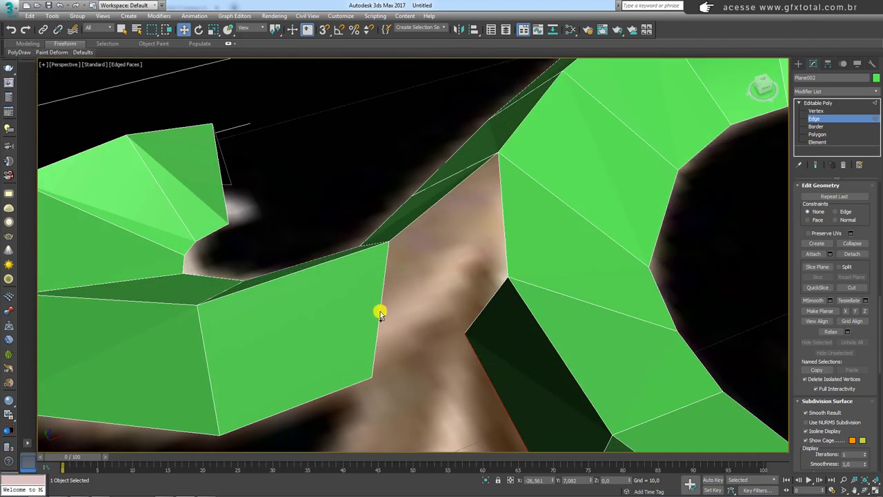
# Step: Pick the edge where the curls meet, then select the junction vertex in Top view at Vertex level
pyautogui.click(380, 311)
pyautogui.scroll(-5, 463, 308)
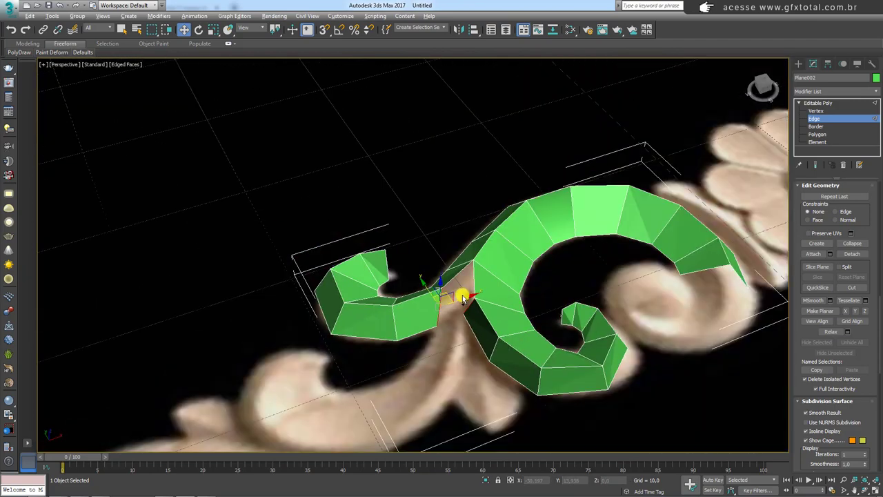
pyautogui.scroll(2, 413, 276)
pyautogui.keyDown('alt'); pyautogui.moveTo(469, 310); pyautogui.dragTo(470, 342, button='middle'); pyautogui.keyUp('alt')
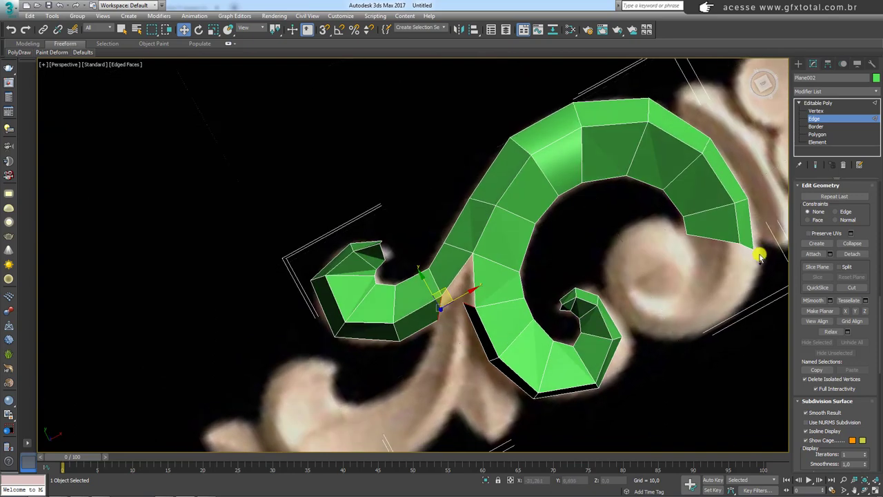
pyautogui.click(814, 111)
pyautogui.press('t')
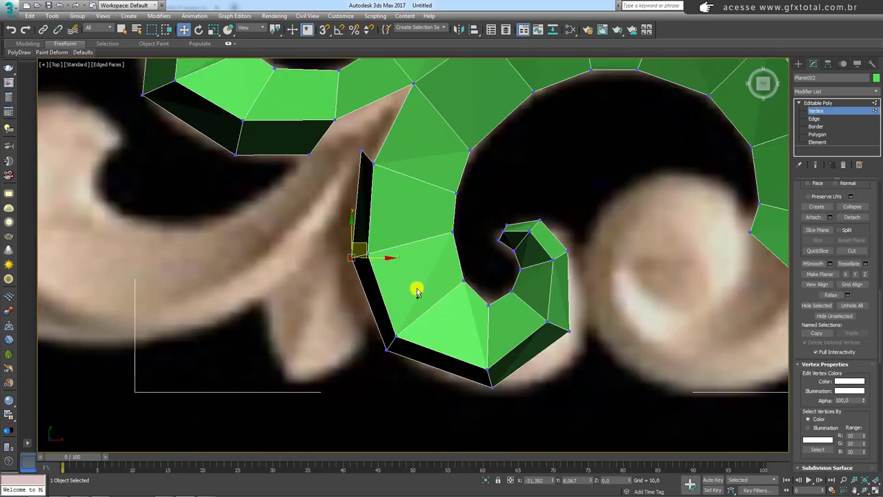
pyautogui.scroll(2, 428, 289)
pyautogui.click(449, 285)
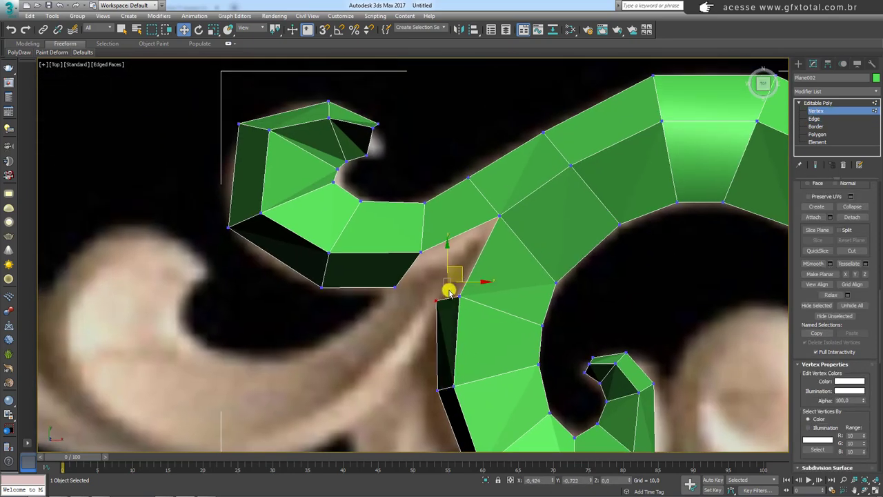
# Step: Nudge the junction vertex, then bridge the two junction edges and connect them with a new edge
pyautogui.moveTo(456, 279); pyautogui.dragTo(456, 293)
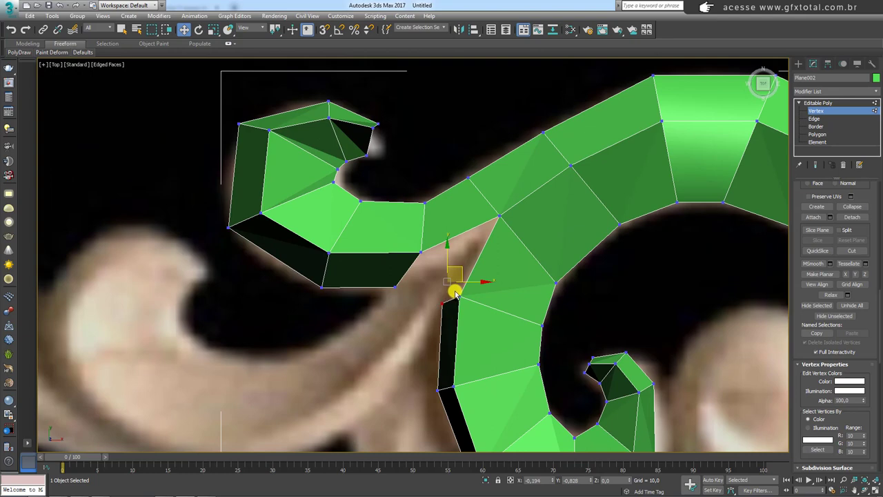
pyautogui.click(814, 118)
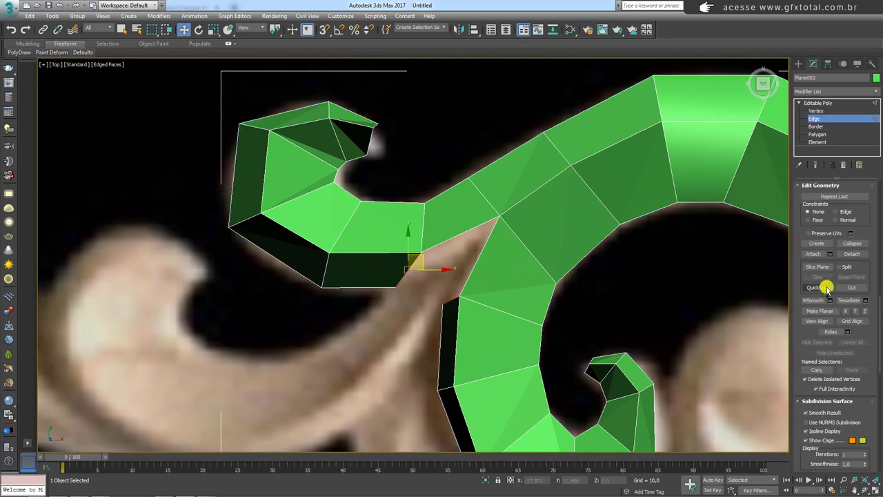
pyautogui.scroll(3, 802, 231)
pyautogui.scroll(2, 816, 313)
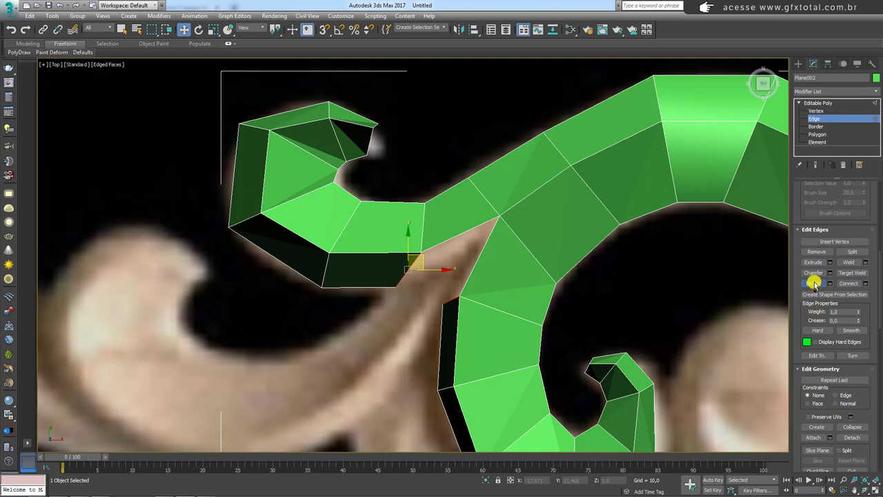
pyautogui.click(814, 282)
pyautogui.click(432, 279)
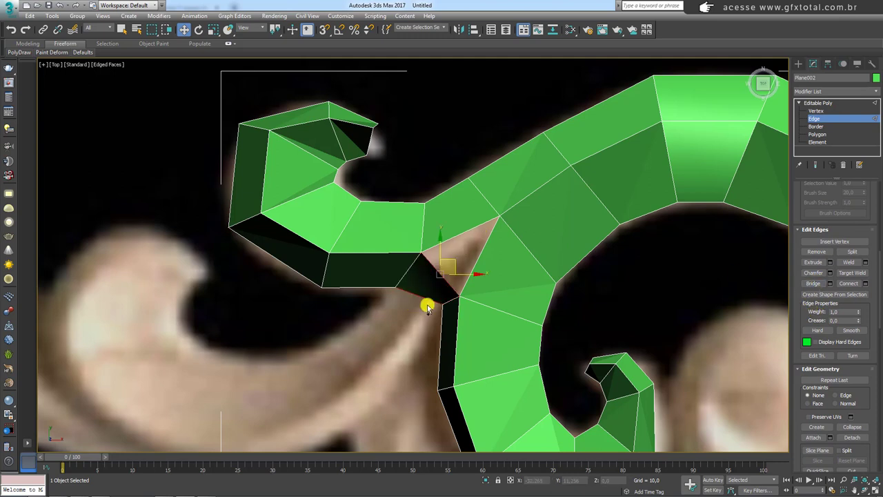
pyautogui.click(851, 283)
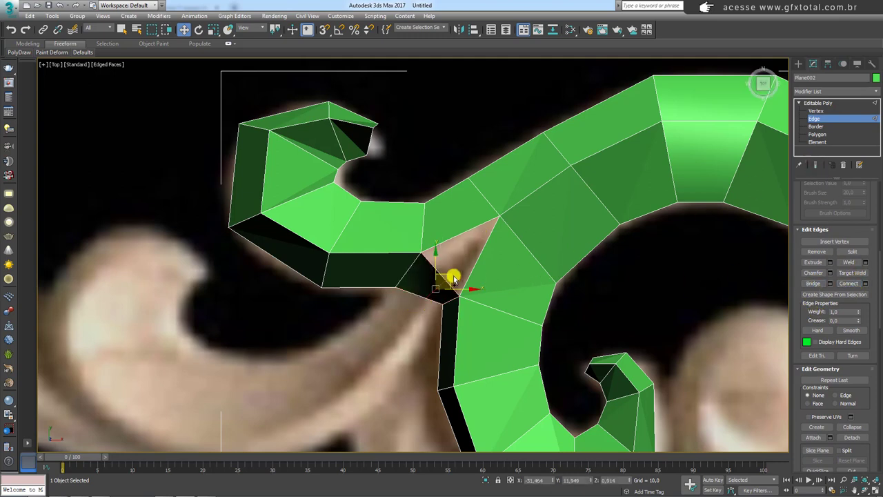
pyautogui.moveTo(453, 277); pyautogui.dragTo(480, 241)
pyautogui.click(481, 239)
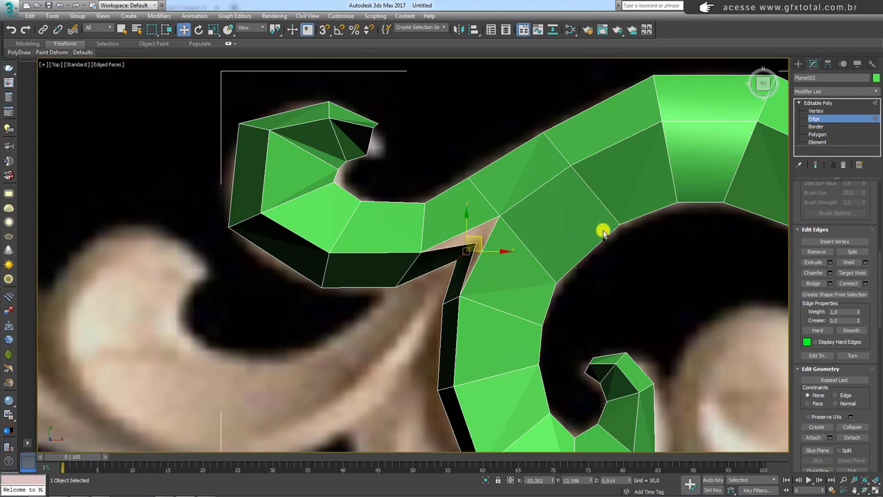
# Step: Collapse the two branch-junction vertices into one and orbit to check the closed notch
pyautogui.click(815, 111)
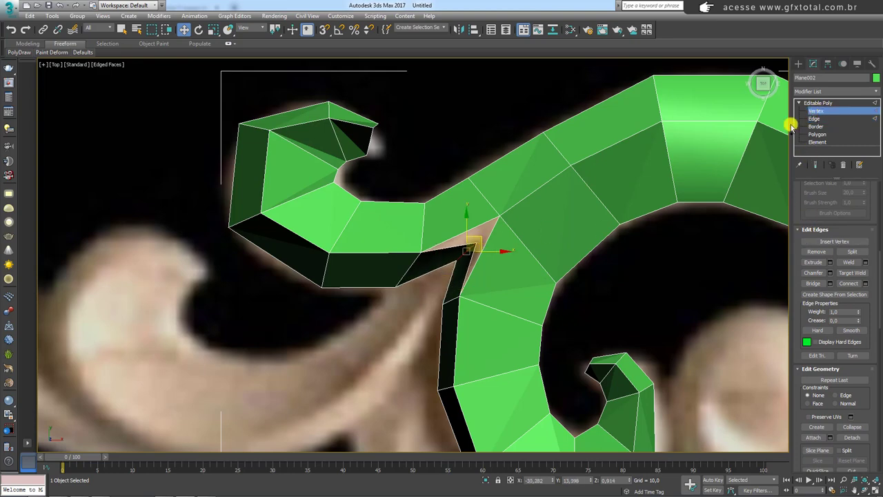
pyautogui.click(500, 216)
pyautogui.keyDown('ctrl'); pyautogui.click(476, 243); pyautogui.keyUp('ctrl')
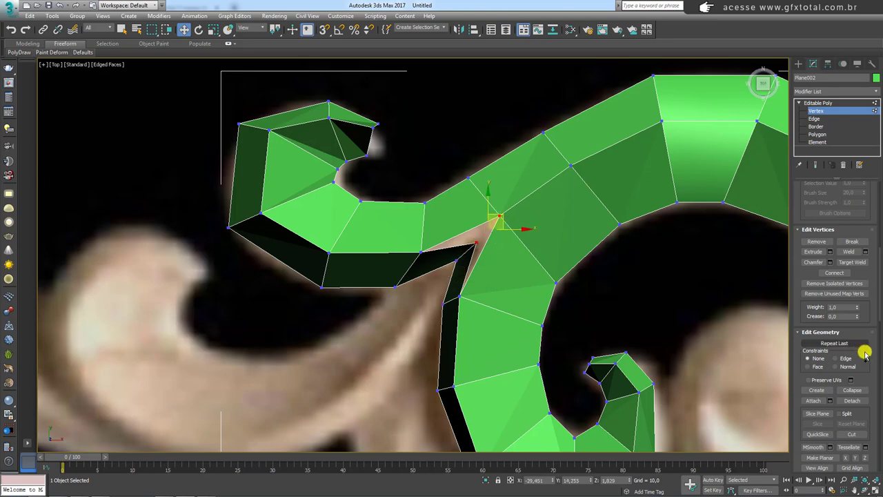
pyautogui.scroll(-2, 863, 310)
pyautogui.scroll(-2, 864, 276)
pyautogui.click(853, 275)
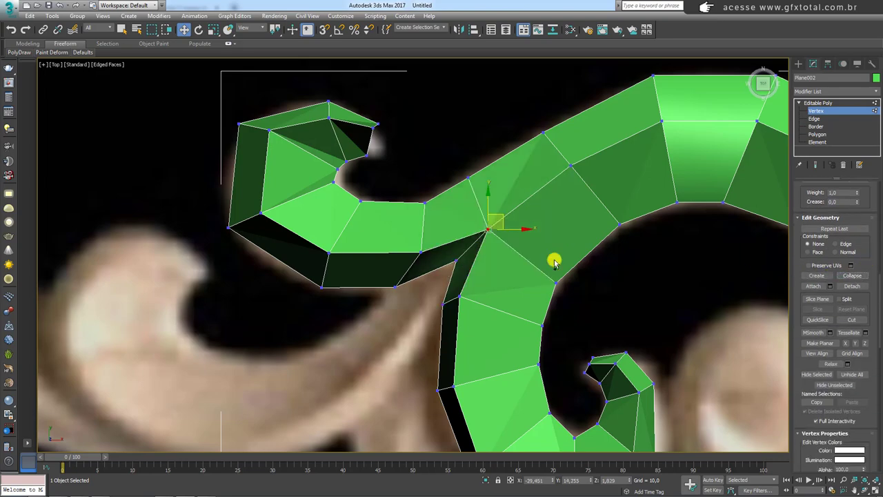
pyautogui.moveTo(486, 283)
pyautogui.keyDown('alt'); pyautogui.mouseDown(button='middle')
pyautogui.moveTo(528, 220)
pyautogui.moveTo(560, 205)
pyautogui.moveTo(599, 216)
pyautogui.moveTo(629, 253)
pyautogui.moveTo(572, 276)
pyautogui.moveTo(514, 262)
pyautogui.moveTo(543, 288)
pyautogui.mouseUp(button='middle'); pyautogui.keyUp('alt')
pyautogui.moveTo(452, 256)
pyautogui.keyDown('alt'); pyautogui.mouseDown(button='middle')
pyautogui.moveTo(576, 308)
pyautogui.moveTo(605, 380)
pyautogui.moveTo(591, 343)
pyautogui.moveTo(583, 367)
pyautogui.mouseUp(button='middle'); pyautogui.keyUp('alt')
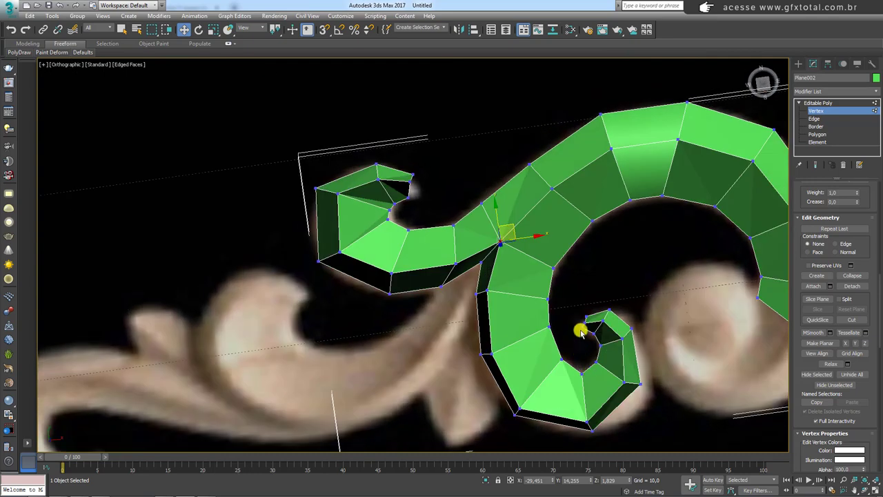
# Step: In Top view, pull the inner hook's tip vertex up-right and shift its outer vertex right
pyautogui.press('t')
pyautogui.scroll(3, 538, 253)
pyautogui.scroll(3, 524, 235)
pyautogui.click(528, 229)
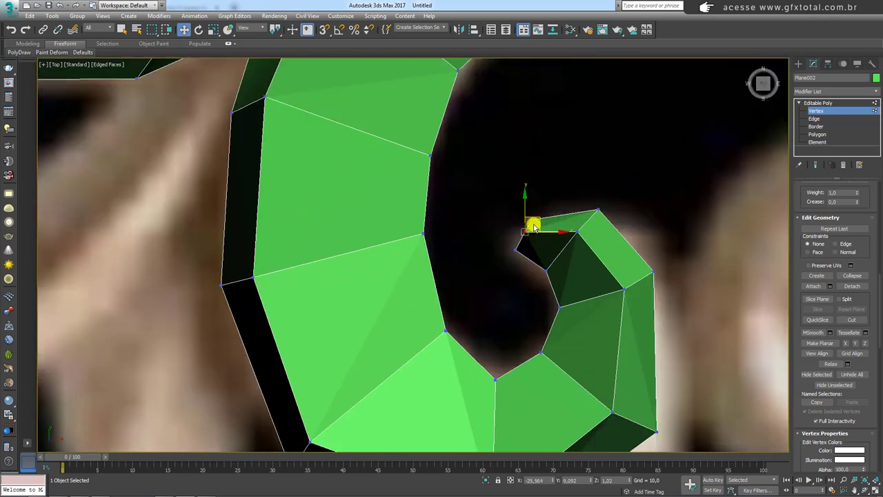
pyautogui.moveTo(535, 228)
pyautogui.mouseDown()
pyautogui.moveTo(575, 200)
pyautogui.moveTo(617, 217)
pyautogui.moveTo(612, 198)
pyautogui.mouseUp()
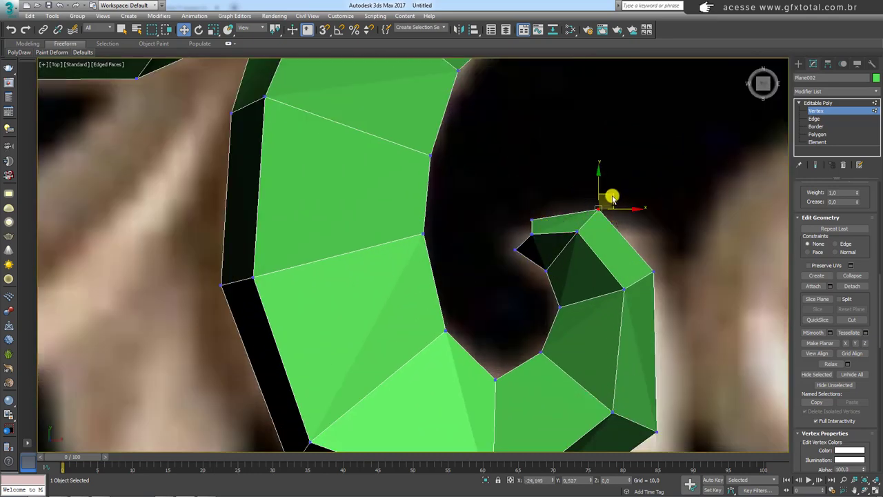
pyautogui.click(654, 273)
pyautogui.moveTo(672, 261); pyautogui.dragTo(679, 261)
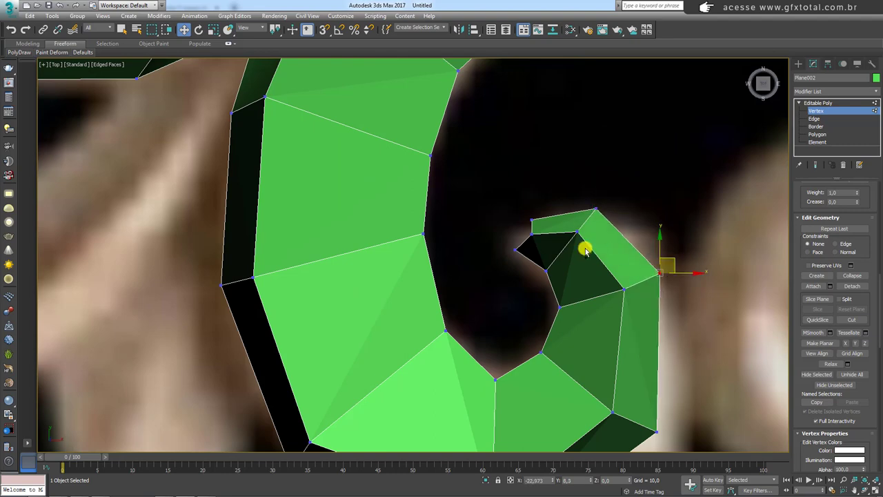
# Step: Nudge the inner hook tip vertex upward and select the upper-left hook's tip vertex
pyautogui.scroll(-4, 585, 250)
pyautogui.scroll(3, 535, 228)
pyautogui.click(568, 239)
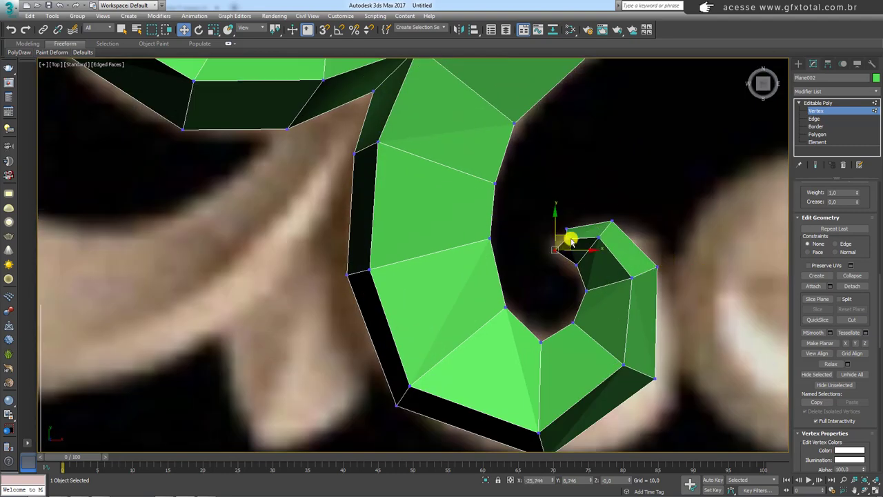
pyautogui.moveTo(574, 234); pyautogui.dragTo(578, 218)
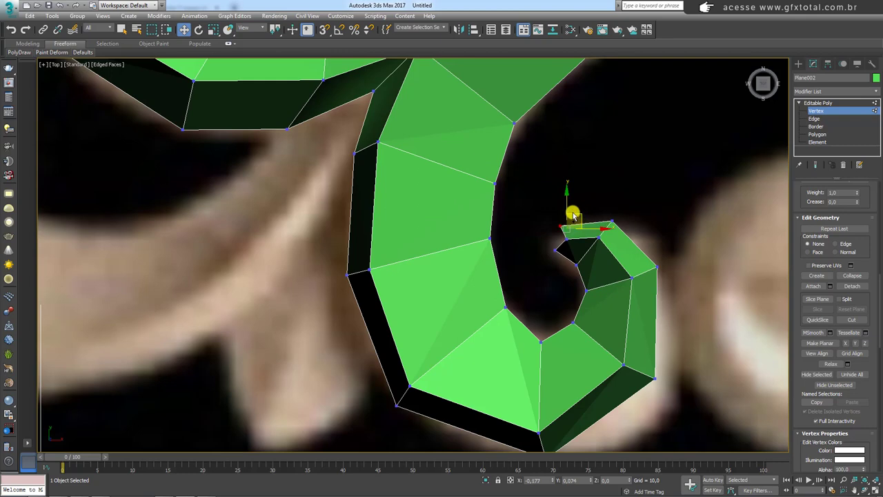
pyautogui.scroll(-3, 571, 213)
pyautogui.scroll(5, 476, 166)
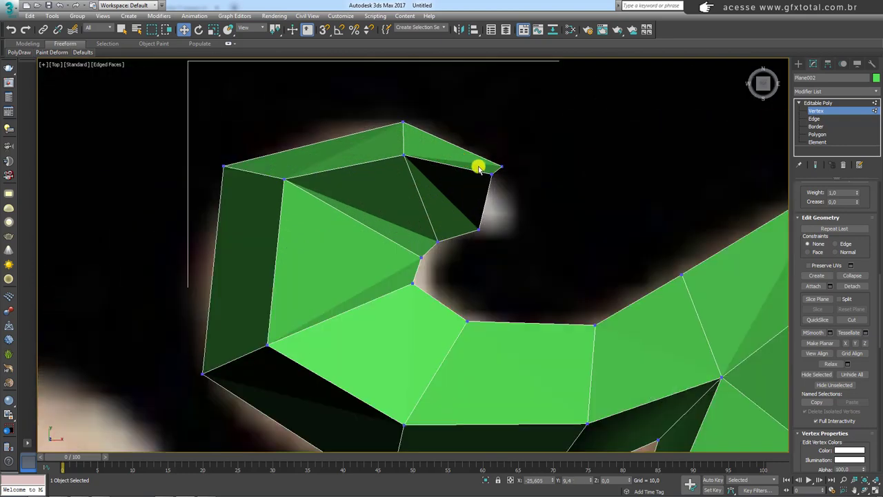
pyautogui.click(491, 175)
pyautogui.scroll(-3, 496, 187)
pyautogui.scroll(-4, 524, 227)
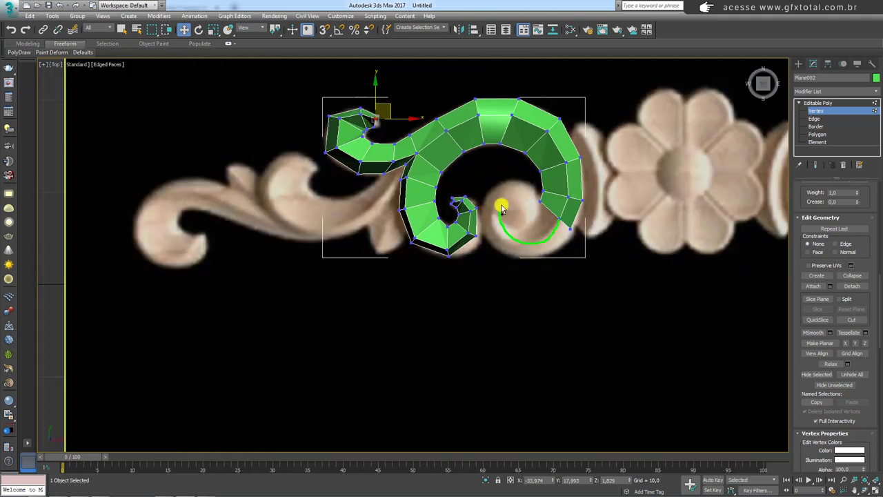
pyautogui.scroll(3, 545, 221)
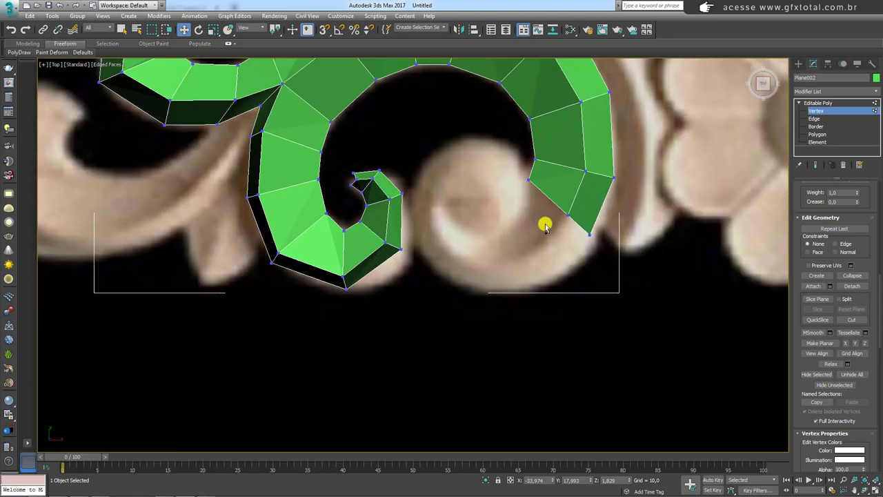
# Step: Adjust the vertices at the strip's right end, raising the outer vertex slightly
pyautogui.click(817, 119)
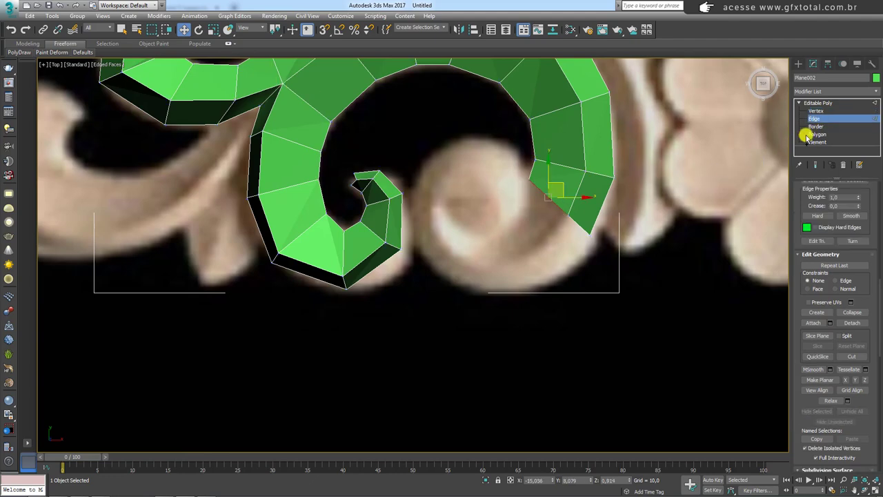
pyautogui.click(816, 111)
pyautogui.click(530, 179)
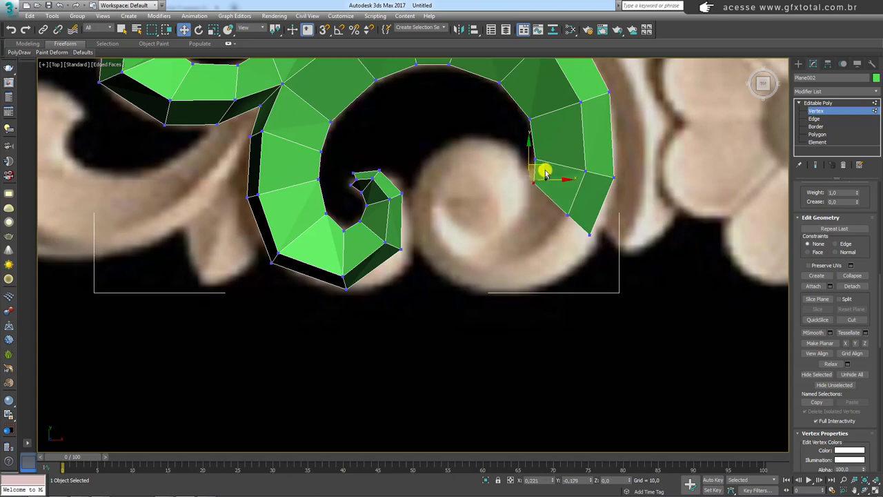
pyautogui.moveTo(520, 150)
pyautogui.mouseDown()
pyautogui.moveTo(552, 169)
pyautogui.moveTo(550, 145)
pyautogui.mouseUp()
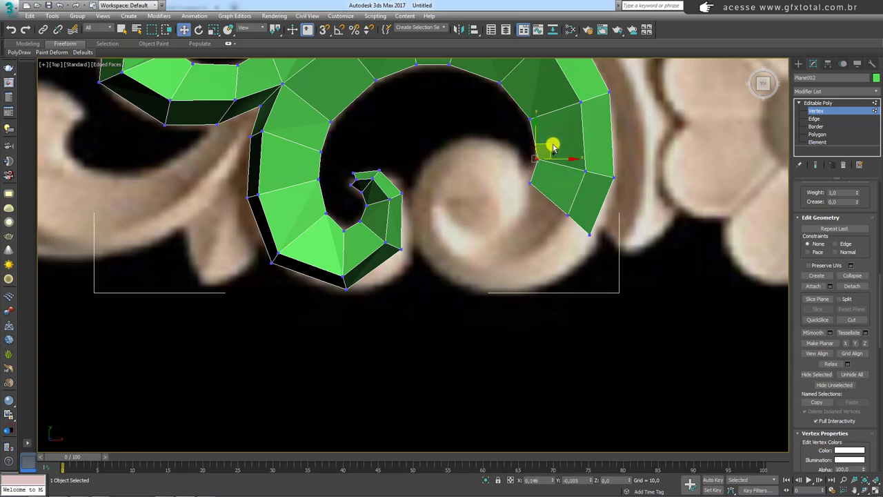
pyautogui.click(607, 172)
pyautogui.moveTo(607, 171); pyautogui.dragTo(610, 159)
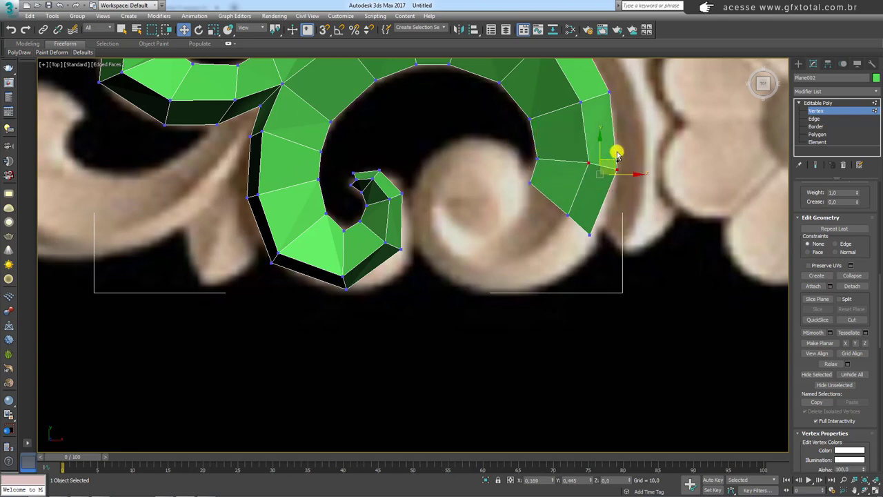
# Step: Select the strip's tip edge and move it down and to the left
pyautogui.click(818, 119)
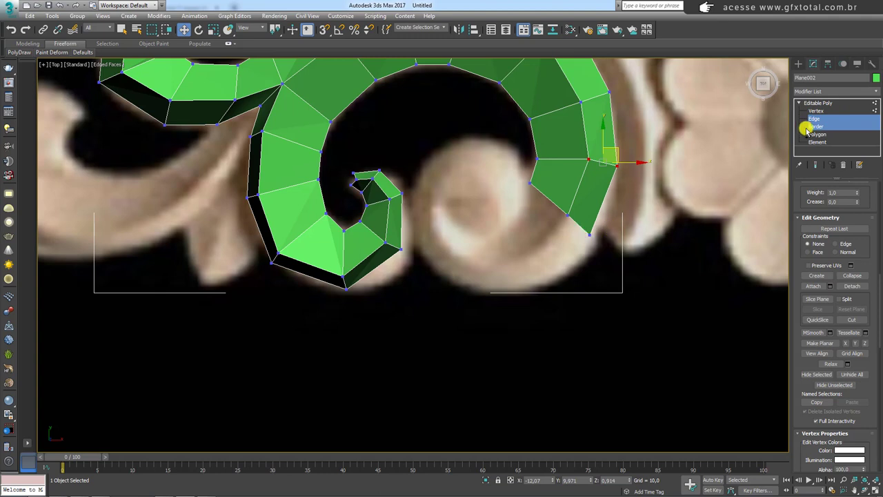
pyautogui.click(589, 229)
pyautogui.click(579, 226)
pyautogui.click(576, 221)
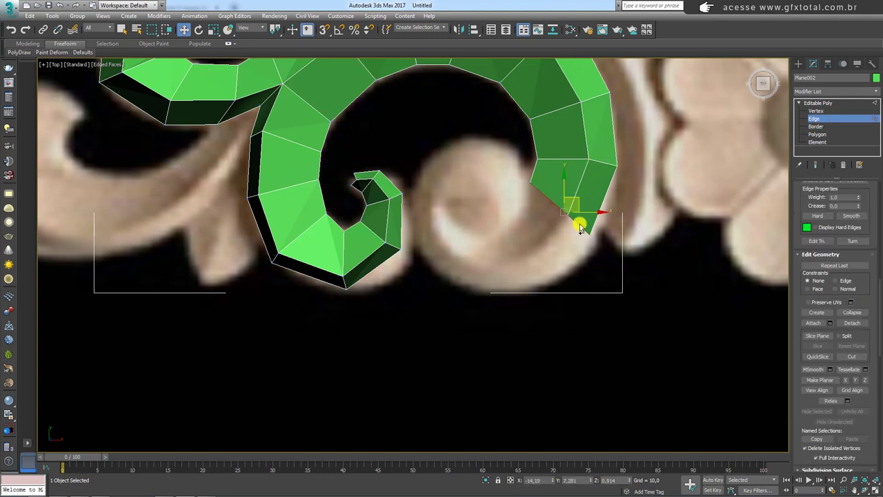
pyautogui.moveTo(573, 219)
pyautogui.mouseDown()
pyautogui.moveTo(536, 242)
pyautogui.moveTo(562, 252)
pyautogui.moveTo(566, 266)
pyautogui.moveTo(566, 258)
pyautogui.moveTo(514, 246)
pyautogui.mouseUp()
pyautogui.press('e')
pyautogui.press('w')
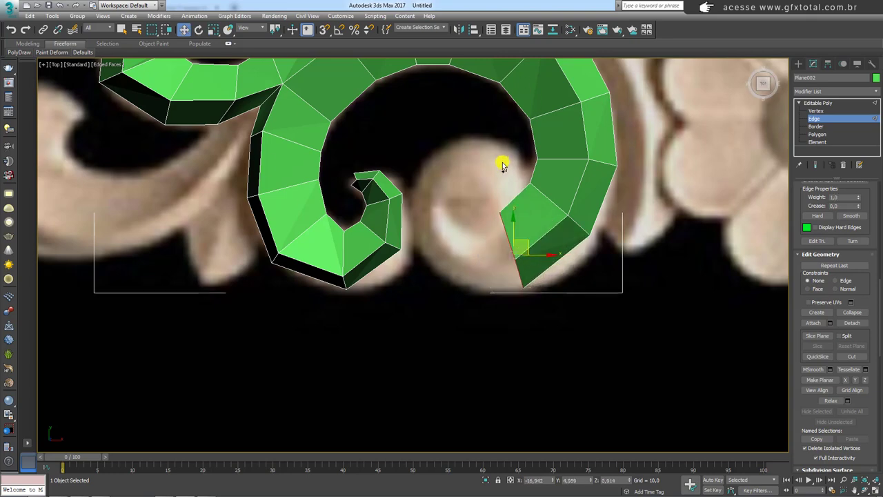
pyautogui.moveTo(447, 171); pyautogui.dragTo(453, 211)
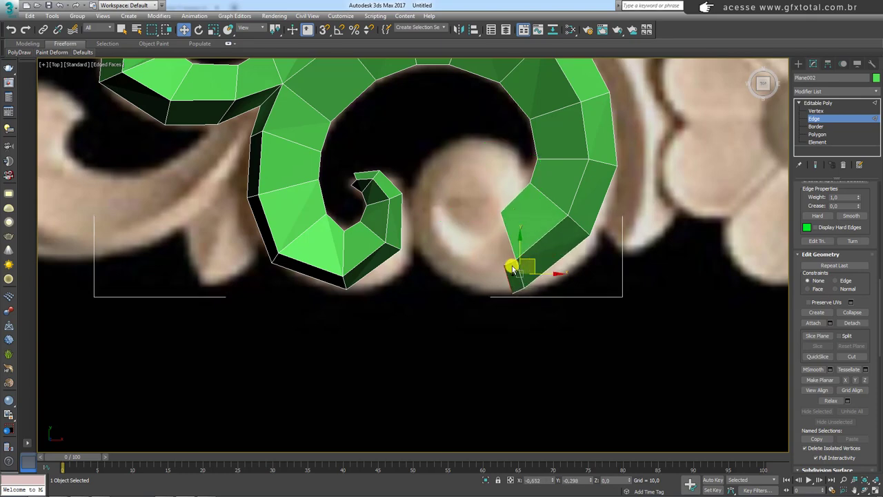
# Step: Shift-drag and rotate the tip edge repeatedly to extrude faces curling left, up and right
pyautogui.moveTo(513, 262)
pyautogui.keyDown('shift'); pyautogui.mouseDown()
pyautogui.moveTo(474, 251)
pyautogui.moveTo(505, 273)
pyautogui.mouseUp(); pyautogui.keyUp('shift')
pyautogui.press('e')
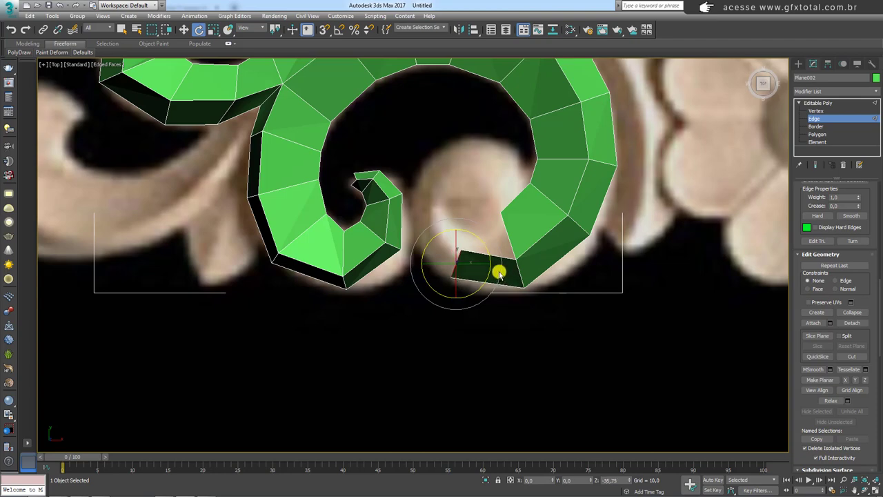
pyautogui.press('w')
pyautogui.moveTo(445, 229)
pyautogui.mouseDown()
pyautogui.moveTo(444, 203)
pyautogui.moveTo(469, 237)
pyautogui.mouseUp()
pyautogui.press('e')
pyautogui.press('w')
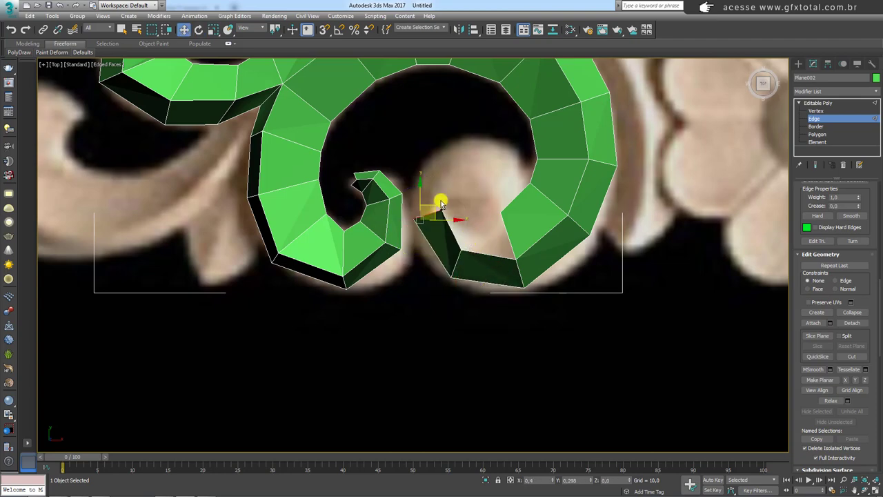
pyautogui.moveTo(437, 203)
pyautogui.keyDown('shift'); pyautogui.mouseDown()
pyautogui.moveTo(457, 141)
pyautogui.moveTo(494, 193)
pyautogui.mouseUp(); pyautogui.keyUp('shift')
pyautogui.press('e')
pyautogui.press('w')
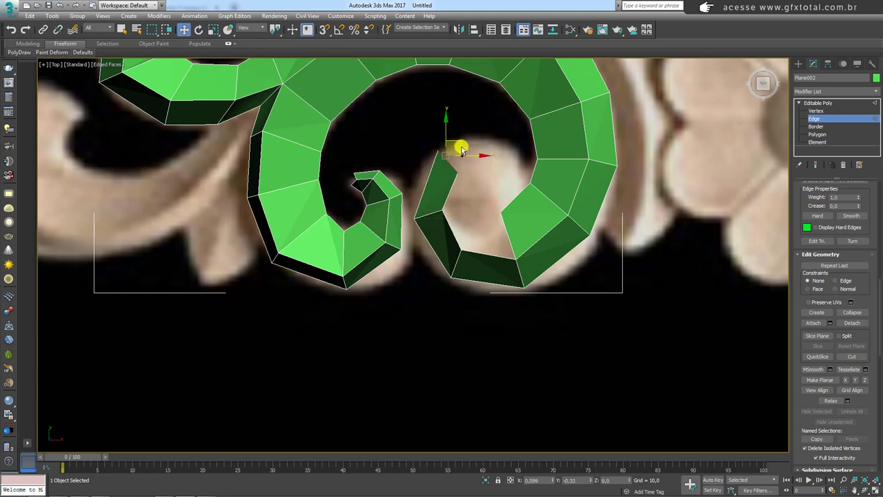
pyautogui.moveTo(460, 144)
pyautogui.keyDown('shift'); pyautogui.mouseDown()
pyautogui.moveTo(503, 143)
pyautogui.moveTo(538, 189)
pyautogui.mouseUp(); pyautogui.keyUp('shift')
pyautogui.press('e')
pyautogui.press('w')
pyautogui.moveTo(506, 151); pyautogui.dragTo(526, 175)
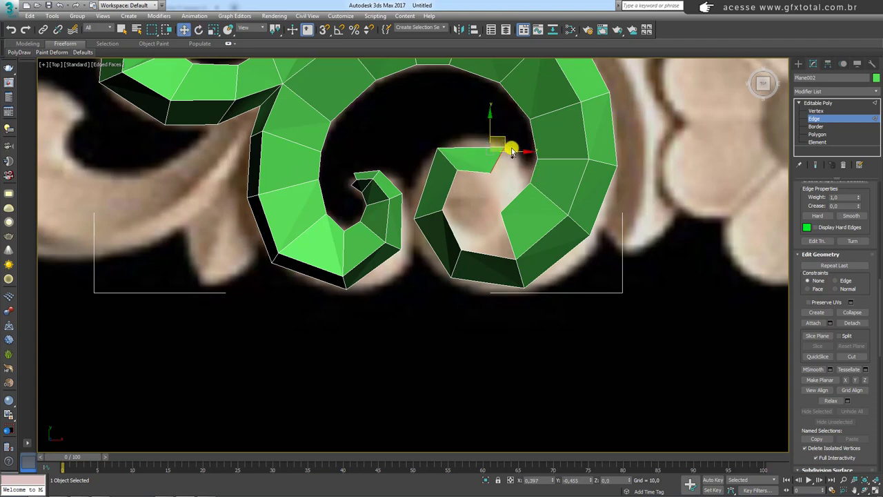
pyautogui.press('e')
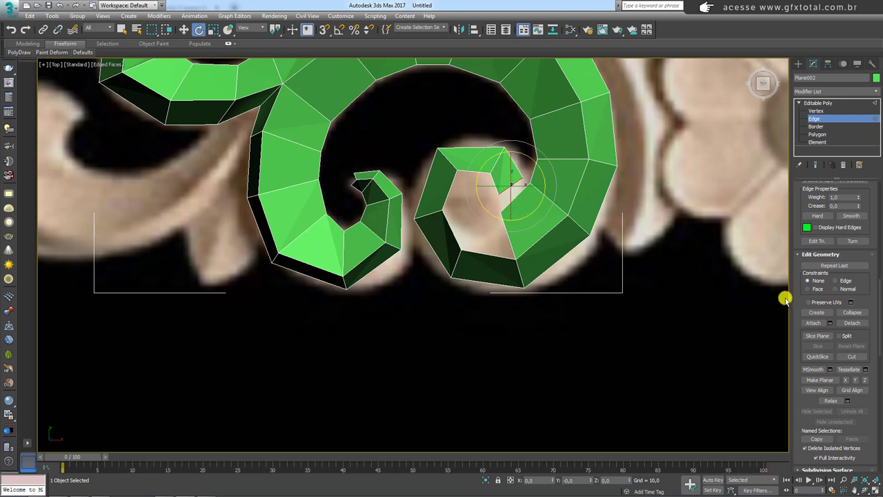
# Step: Target-weld the new edge onto the strip to close the curl
pyautogui.scroll(3, 521, 194)
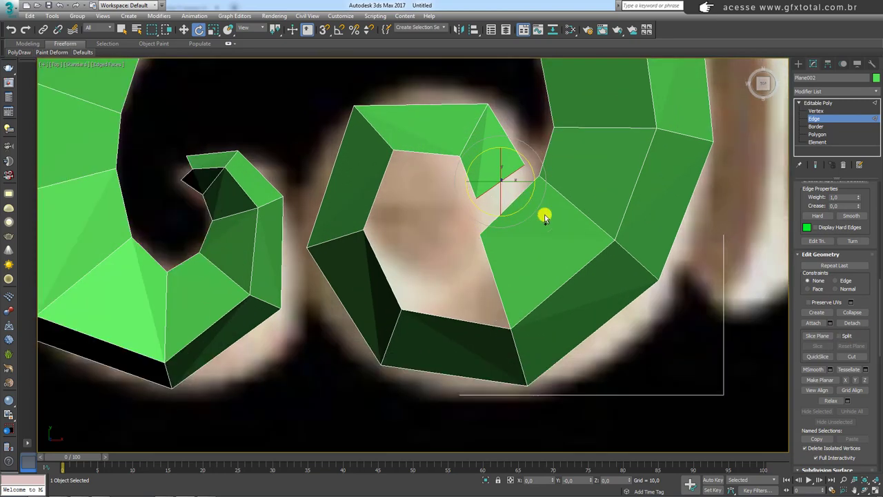
pyautogui.moveTo(868, 283); pyautogui.dragTo(868, 403)
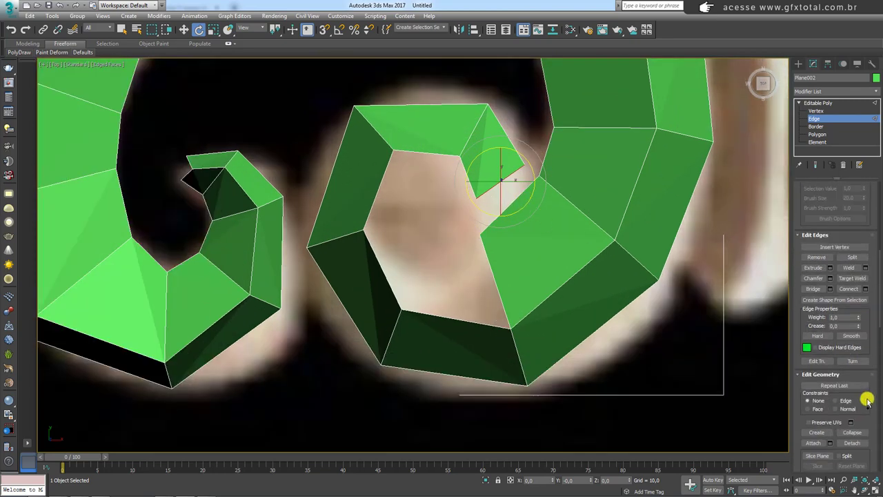
pyautogui.click(850, 277)
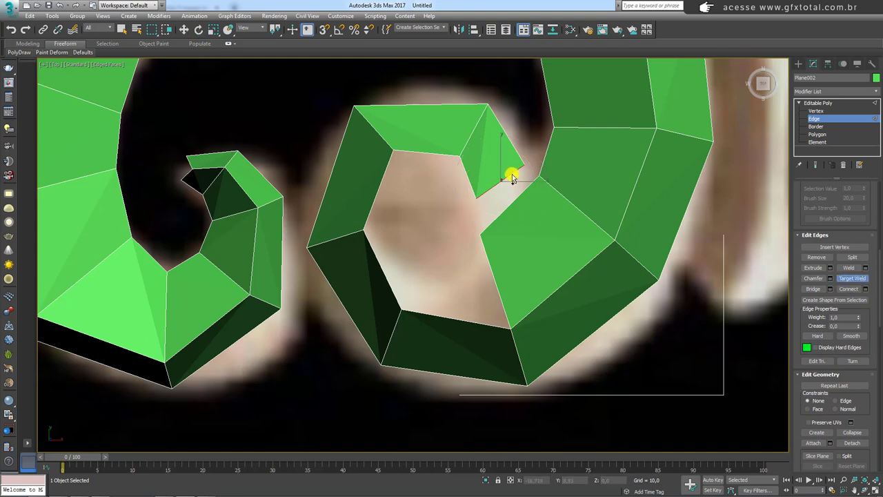
pyautogui.click(517, 205)
pyautogui.scroll(-5, 516, 199)
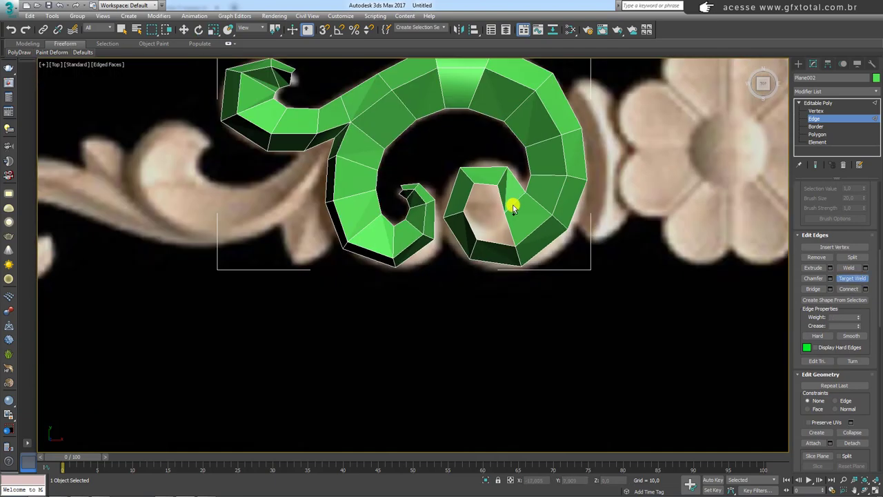
pyautogui.moveTo(512, 203)
pyautogui.keyDown('alt'); pyautogui.mouseDown(button='middle')
pyautogui.moveTo(558, 152)
pyautogui.moveTo(526, 220)
pyautogui.mouseUp(button='middle'); pyautogui.keyUp('alt')
pyautogui.scroll(5, 526, 220)
pyautogui.press('e')
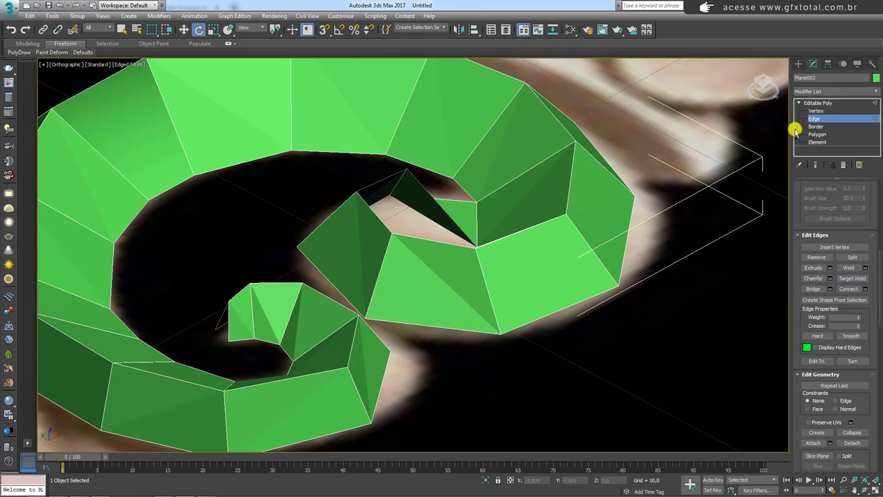
# Step: Move the gap vertex up and then left to close the hole and reshape the triangle
pyautogui.click(815, 110)
pyautogui.scroll(3, 499, 201)
pyautogui.click(509, 310)
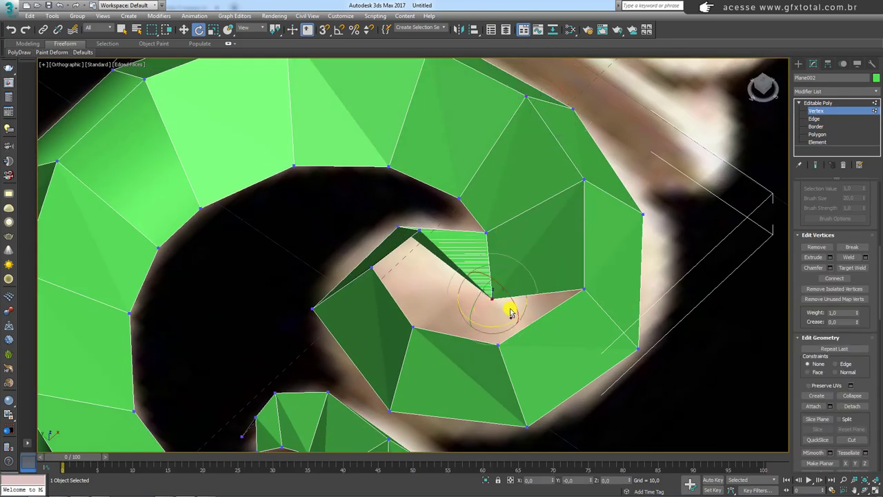
pyautogui.scroll(2, 524, 310)
pyautogui.keyDown('alt'); pyautogui.moveTo(539, 313); pyautogui.dragTo(536, 292, button='middle'); pyautogui.keyUp('alt')
pyautogui.press('w')
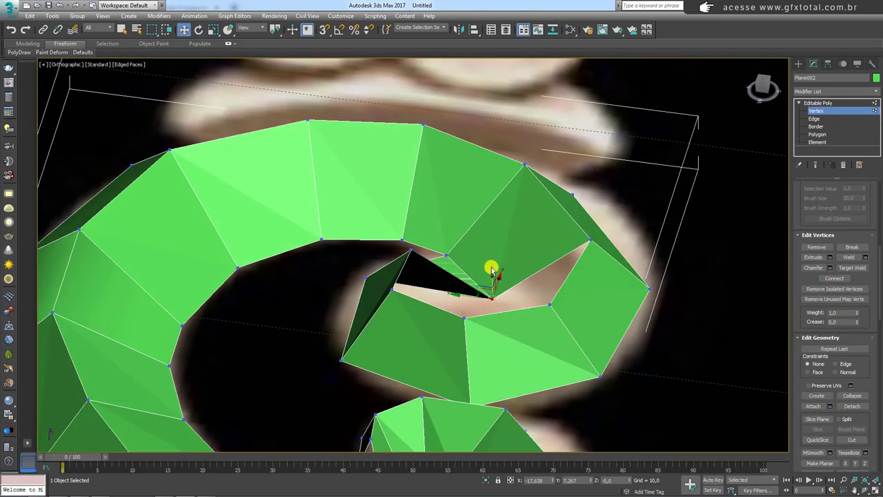
pyautogui.moveTo(490, 271); pyautogui.dragTo(487, 191)
pyautogui.moveTo(487, 192)
pyautogui.keyDown('alt'); pyautogui.mouseDown(button='middle')
pyautogui.moveTo(581, 252)
pyautogui.moveTo(507, 240)
pyautogui.moveTo(471, 244)
pyautogui.mouseUp(button='middle'); pyautogui.keyUp('alt')
pyautogui.moveTo(475, 223)
pyautogui.mouseDown()
pyautogui.moveTo(434, 219)
pyautogui.moveTo(385, 182)
pyautogui.mouseUp()
pyautogui.keyDown('alt'); pyautogui.moveTo(495, 237); pyautogui.dragTo(525, 212, button='middle'); pyautogui.keyUp('alt')
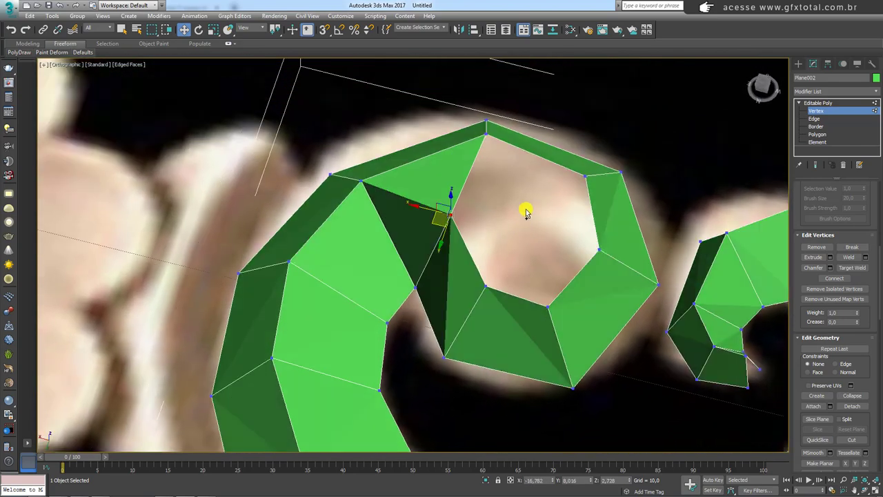
# Step: Select the open border of the knob's hole and cap it with a new face
pyautogui.click(815, 127)
pyautogui.click(591, 209)
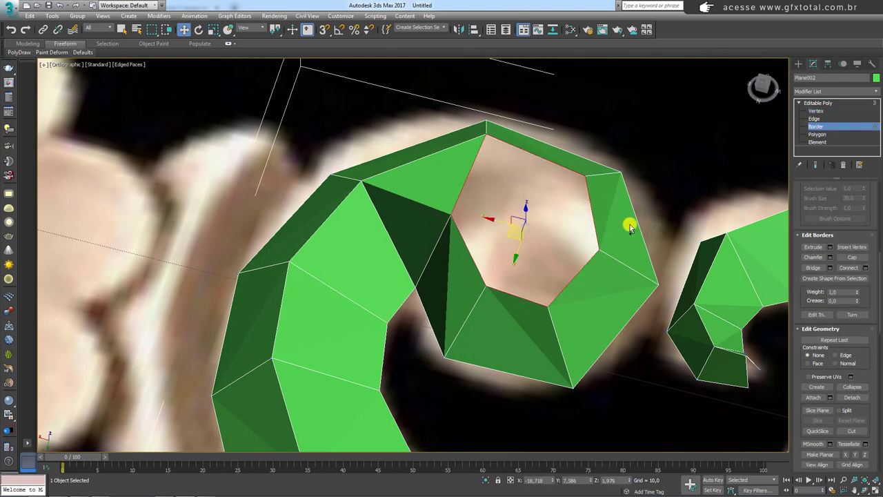
pyautogui.click(852, 257)
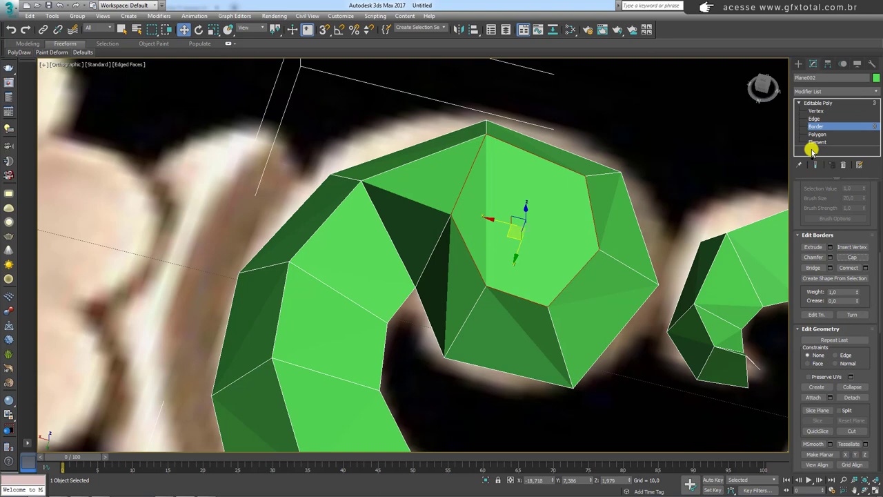
# Step: Cut a new edge across the cap face starting from the knob's vertex
pyautogui.click(816, 110)
pyautogui.scroll(-1, 865, 330)
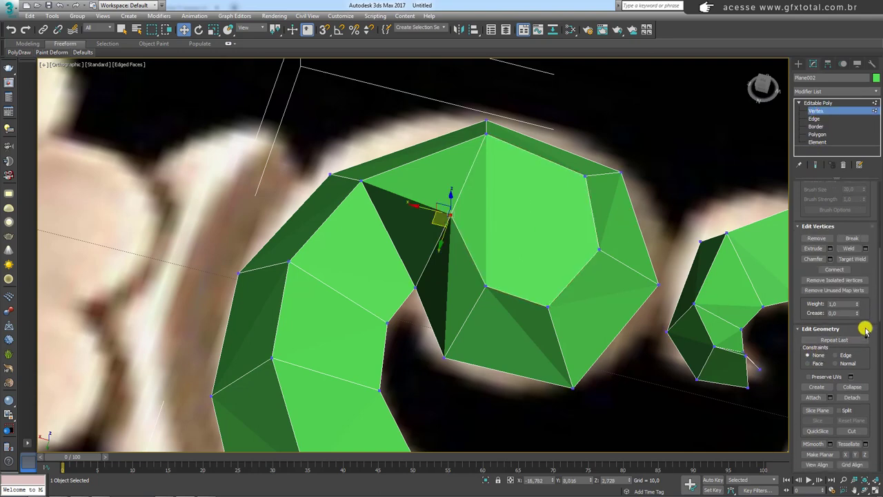
pyautogui.moveTo(865, 330); pyautogui.dragTo(854, 197)
pyautogui.click(851, 300)
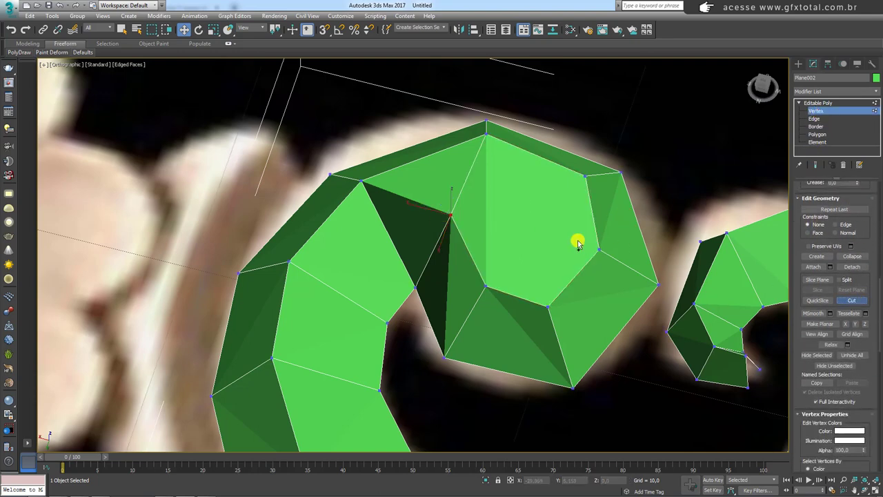
pyautogui.click(598, 251)
pyautogui.click(450, 215)
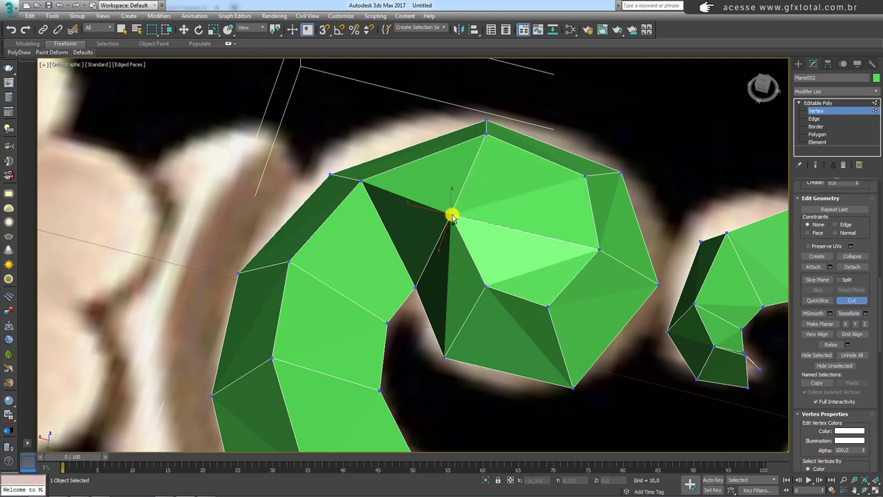
pyautogui.moveTo(524, 219)
pyautogui.keyDown('alt'); pyautogui.mouseDown(button='middle')
pyautogui.moveTo(538, 200)
pyautogui.moveTo(452, 233)
pyautogui.mouseUp(button='middle'); pyautogui.keyUp('alt')
pyautogui.moveTo(503, 134)
pyautogui.mouseDown()
pyautogui.moveTo(453, 217)
pyautogui.moveTo(460, 234)
pyautogui.moveTo(582, 230)
pyautogui.moveTo(487, 222)
pyautogui.mouseUp()
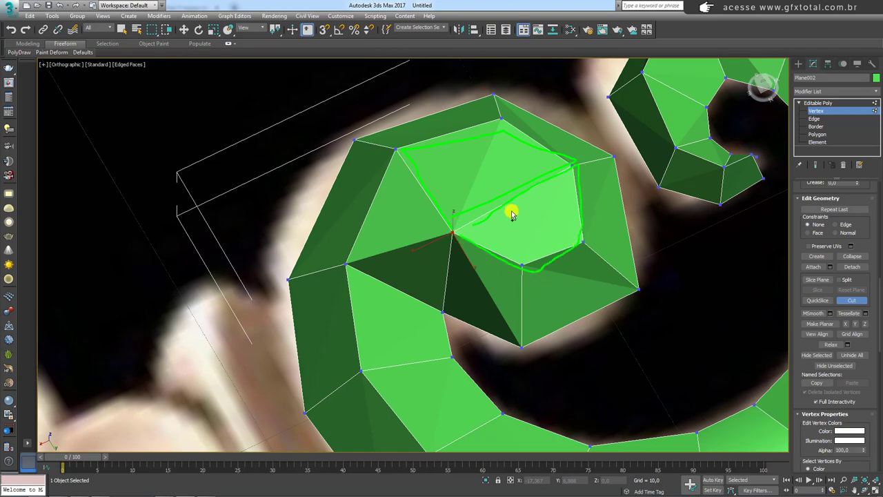
pyautogui.scroll(-3, 489, 219)
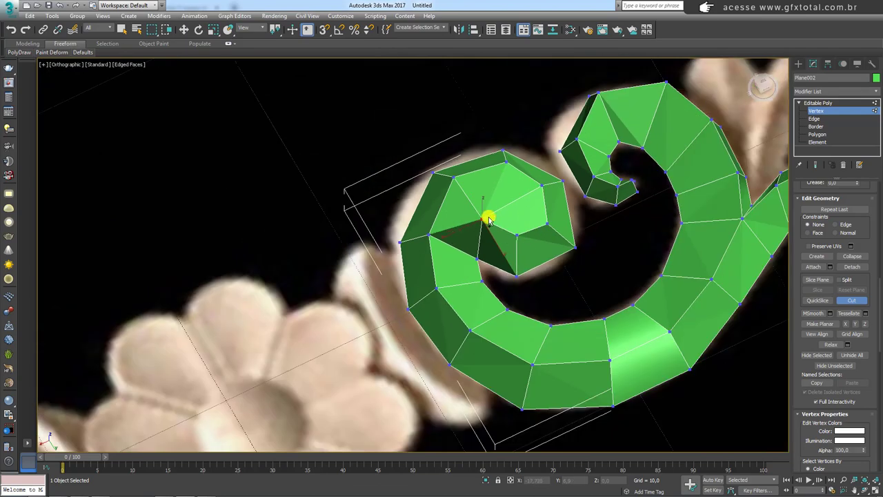
pyautogui.moveTo(488, 220)
pyautogui.keyDown('alt'); pyautogui.mouseDown(button='middle')
pyautogui.moveTo(540, 241)
pyautogui.moveTo(513, 241)
pyautogui.mouseUp(button='middle'); pyautogui.keyUp('alt')
pyautogui.keyDown('alt'); pyautogui.moveTo(442, 244); pyautogui.dragTo(479, 247, button='middle'); pyautogui.keyUp('alt')
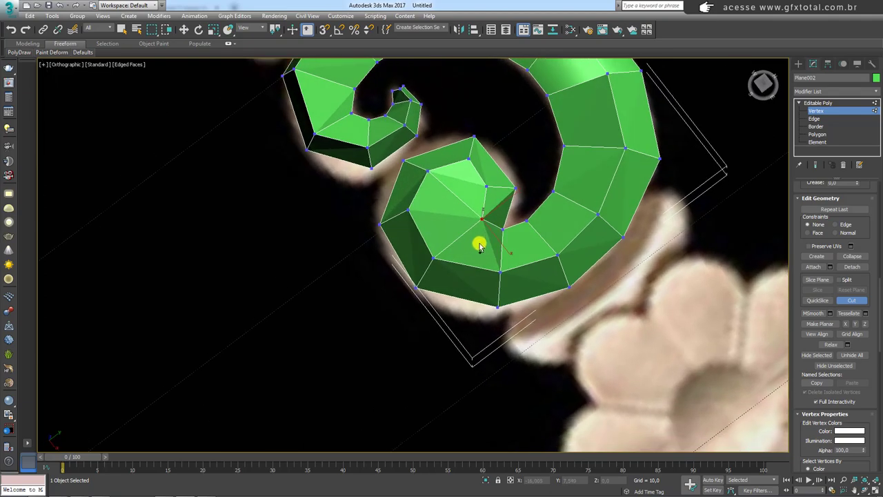
# Step: Orbit and pan to view the spiral beside the flower carving from above
pyautogui.press('w')
pyautogui.keyDown('alt'); pyautogui.moveTo(512, 198); pyautogui.dragTo(292, 186, button='middle'); pyautogui.keyUp('alt')
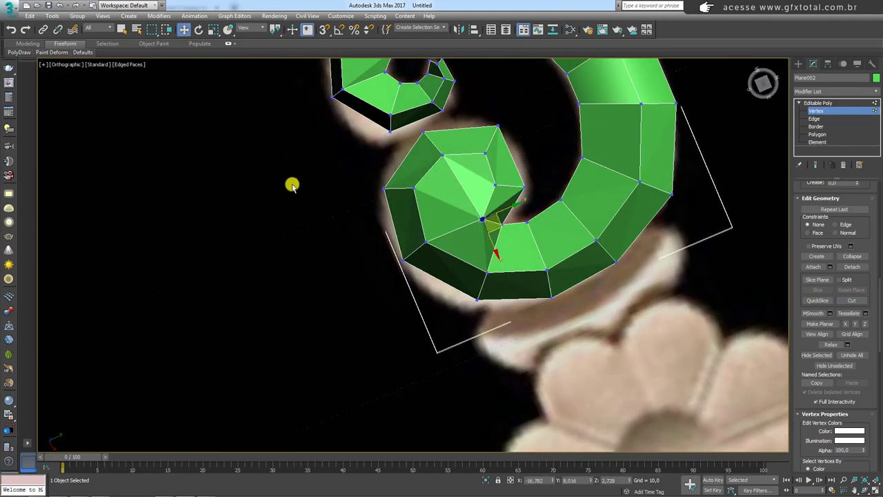
pyautogui.scroll(-2, 556, 207)
pyautogui.scroll(-2, 570, 252)
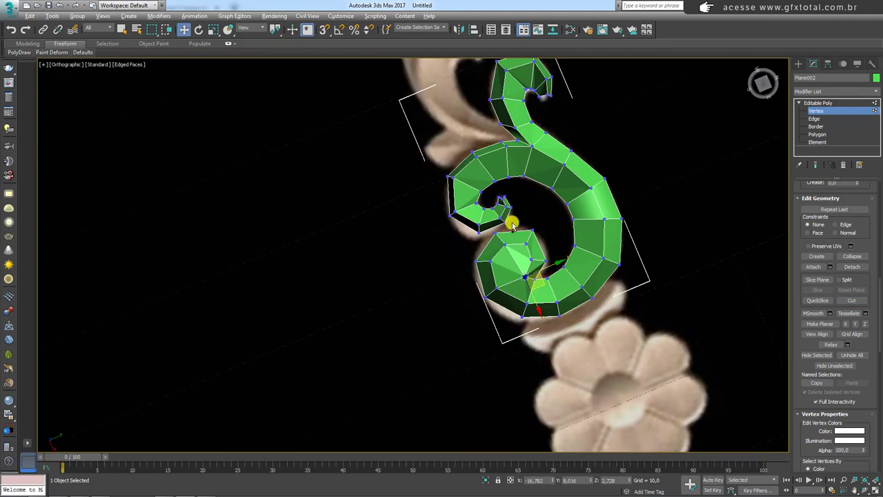
pyautogui.moveTo(512, 223)
pyautogui.keyDown('alt'); pyautogui.mouseDown(button='middle')
pyautogui.moveTo(581, 196)
pyautogui.moveTo(431, 224)
pyautogui.mouseUp(button='middle'); pyautogui.keyUp('alt')
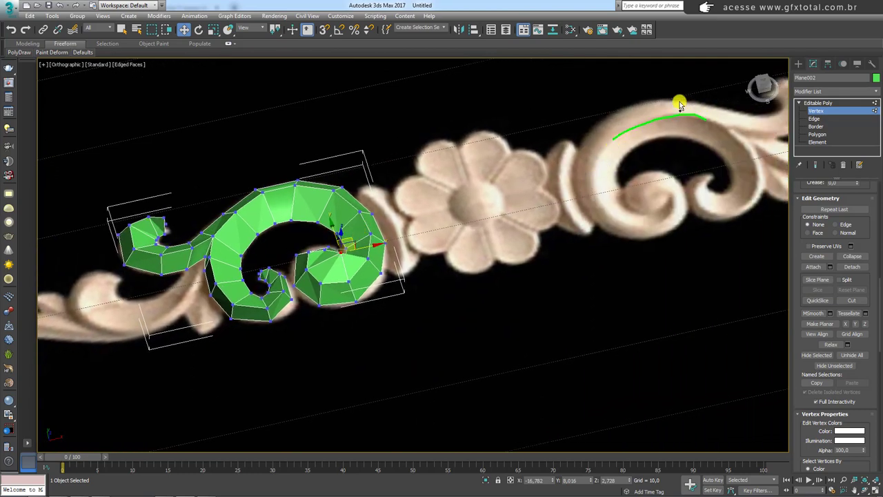
pyautogui.moveTo(371, 214)
pyautogui.mouseDown(button='middle')
pyautogui.moveTo(479, 206)
pyautogui.moveTo(502, 191)
pyautogui.mouseUp(button='middle')
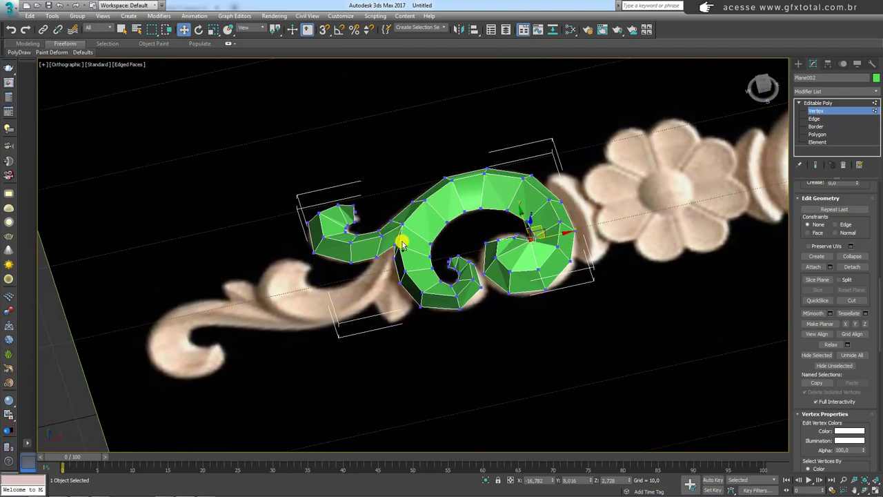
pyautogui.moveTo(402, 245)
pyautogui.keyDown('alt'); pyautogui.mouseDown(button='middle')
pyautogui.moveTo(522, 262)
pyautogui.moveTo(575, 214)
pyautogui.mouseUp(button='middle'); pyautogui.keyUp('alt')
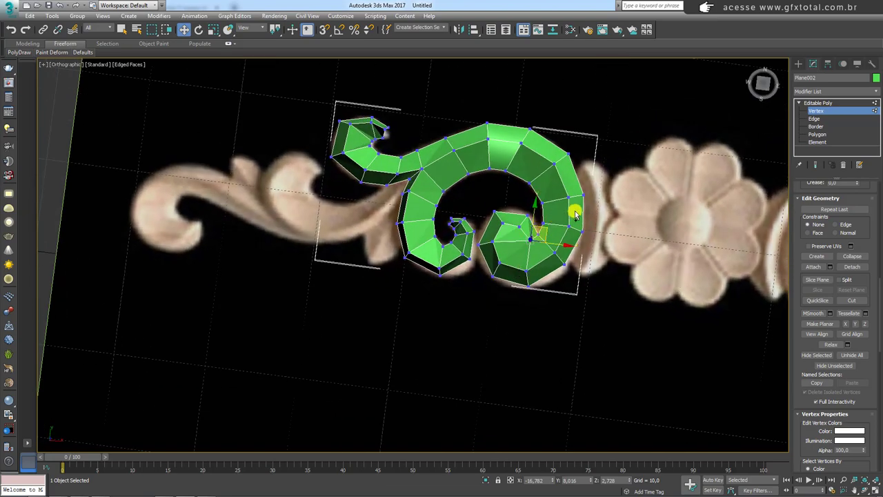
# Step: Select the ring of edges along the spiral strip, excluding the knob edges
pyautogui.click(814, 119)
pyautogui.scroll(4, 532, 176)
pyautogui.scroll(1, 549, 203)
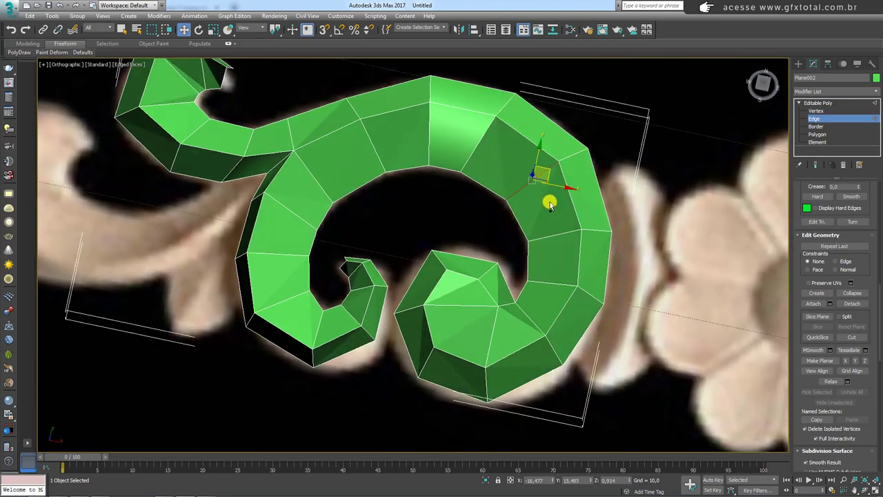
pyautogui.keyDown('alt'); pyautogui.moveTo(549, 203); pyautogui.dragTo(501, 216, button='middle'); pyautogui.keyUp('alt')
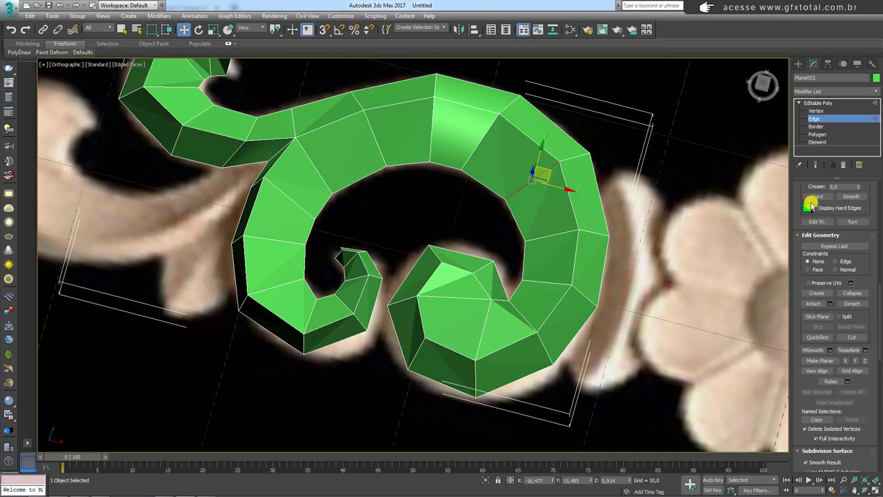
pyautogui.scroll(2, 798, 212)
pyautogui.scroll(3, 799, 214)
pyautogui.scroll(3, 800, 219)
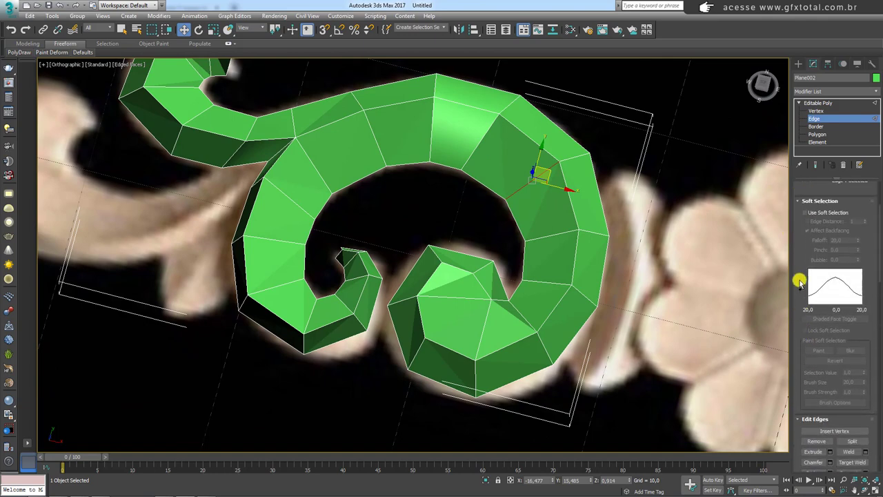
pyautogui.click(800, 204)
pyautogui.scroll(3, 800, 207)
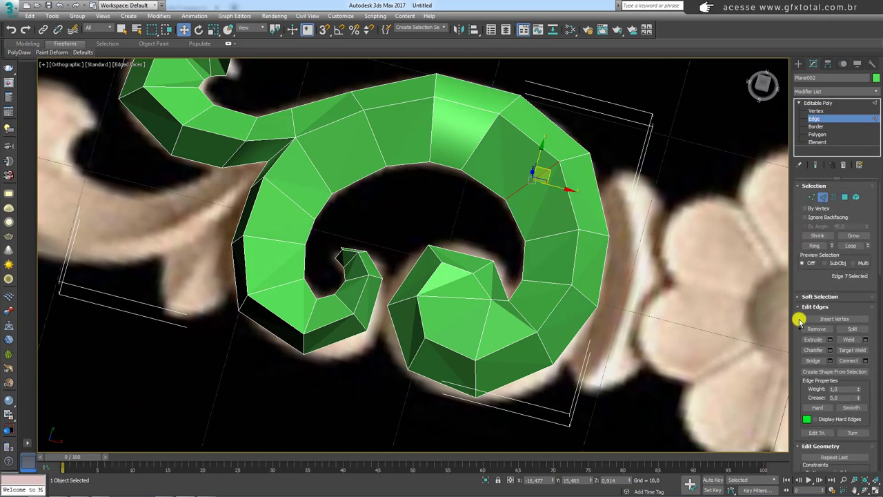
pyautogui.click(815, 246)
pyautogui.keyDown('alt'); pyautogui.moveTo(690, 253); pyautogui.dragTo(642, 250, button='middle'); pyautogui.keyUp('alt')
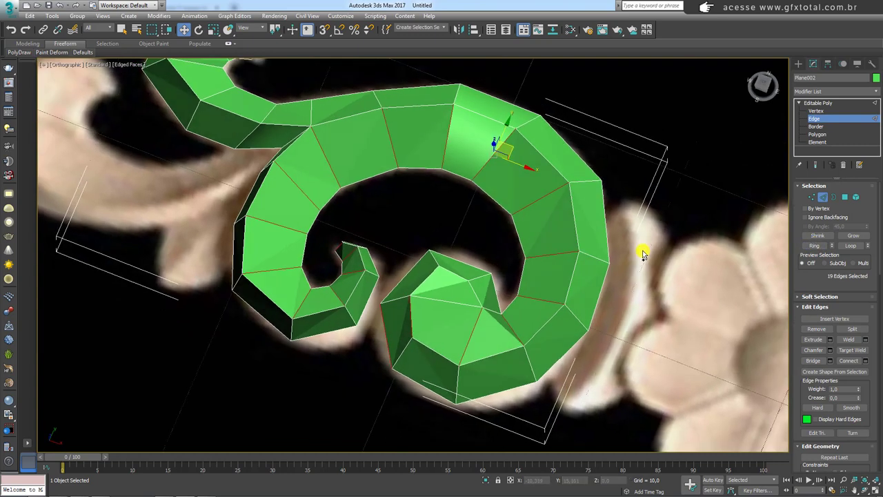
pyautogui.moveTo(422, 316); pyautogui.dragTo(545, 319, button='middle')
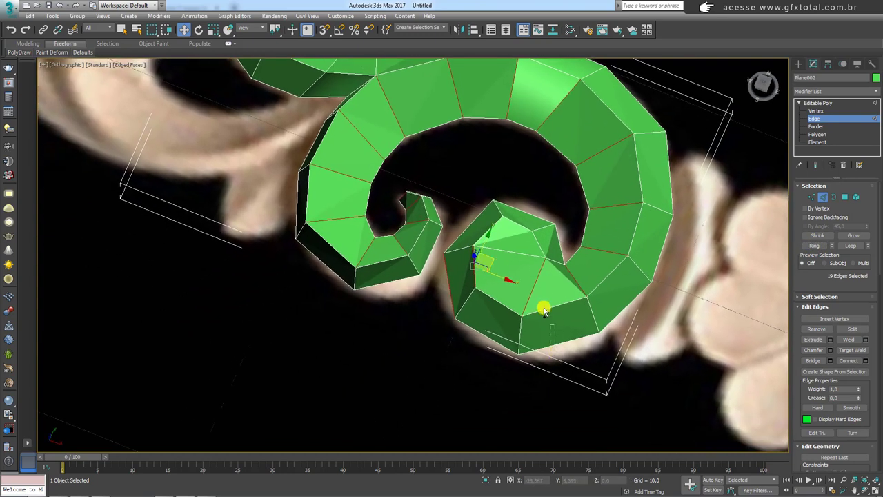
pyautogui.keyDown('alt'); pyautogui.click(441, 256); pyautogui.keyUp('alt')
pyautogui.moveTo(490, 276)
pyautogui.keyDown('alt'); pyautogui.mouseDown(button='middle')
pyautogui.moveTo(569, 263)
pyautogui.moveTo(573, 294)
pyautogui.mouseUp(button='middle'); pyautogui.keyUp('alt')
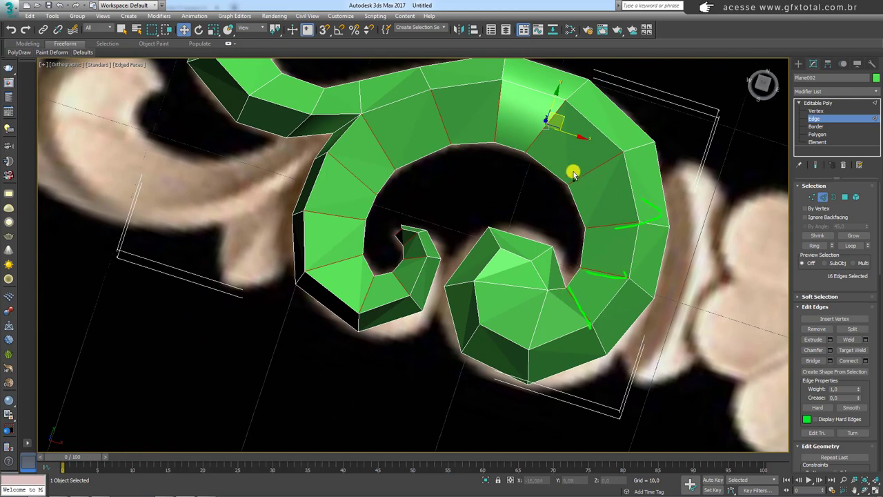
pyautogui.click(443, 231)
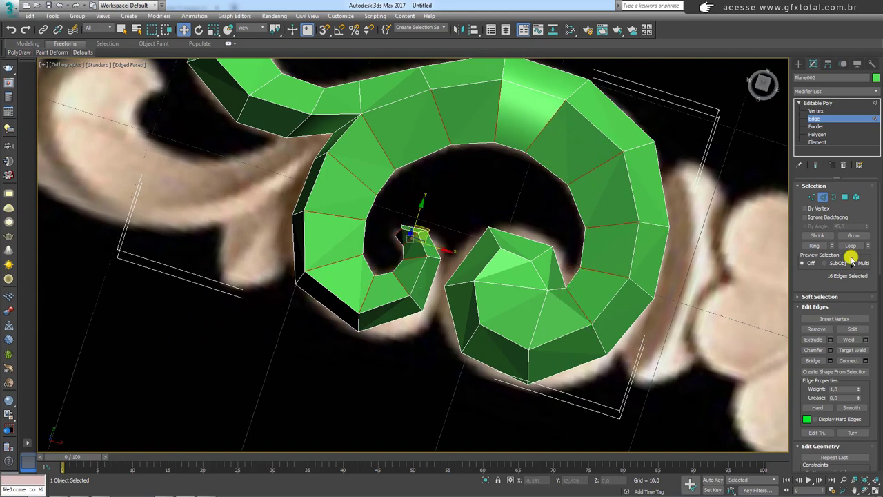
# Step: Connect the ring edges with one centred loop at slide 0
pyautogui.click(860, 360)
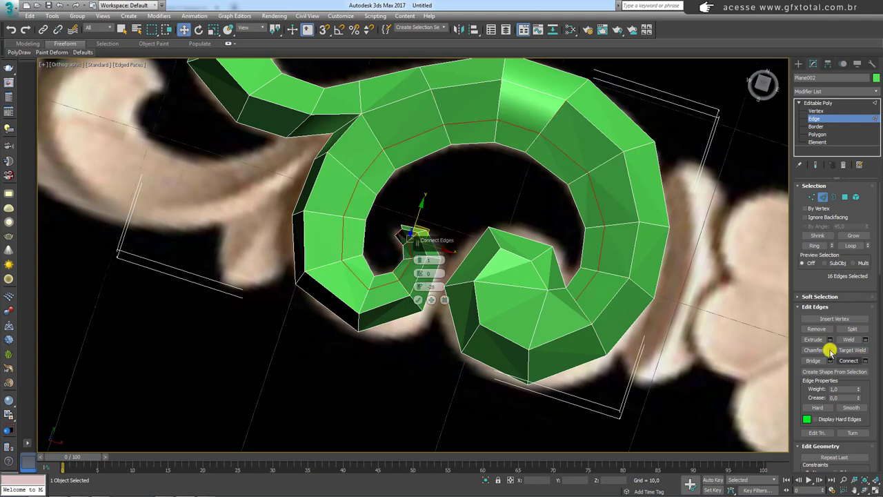
pyautogui.rightClick(418, 288)
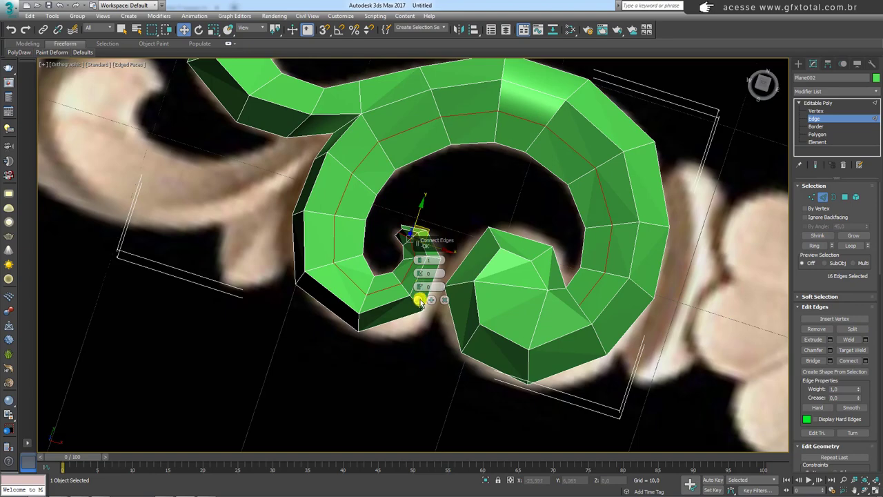
pyautogui.click(417, 298)
pyautogui.keyDown('alt'); pyautogui.moveTo(512, 266); pyautogui.dragTo(515, 210, button='middle'); pyautogui.keyUp('alt')
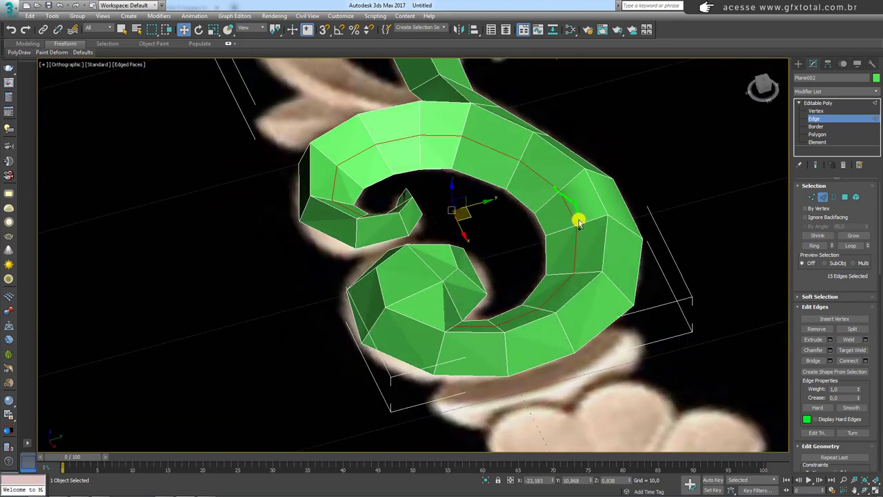
pyautogui.moveTo(811, 287); pyautogui.dragTo(811, 95)
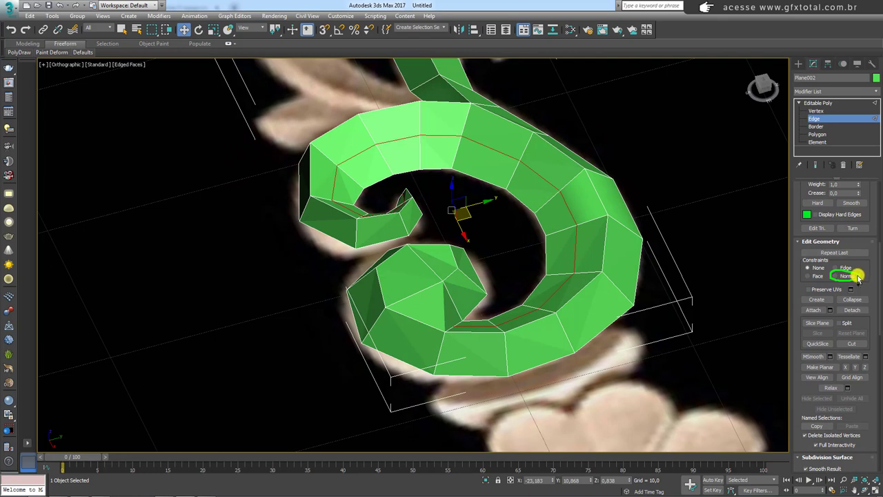
# Step: Select the spiral's inner top edge loop and push it outward to raise a peaked ridge
pyautogui.keyDown('alt'); pyautogui.moveTo(699, 289); pyautogui.dragTo(564, 256, button='middle'); pyautogui.keyUp('alt')
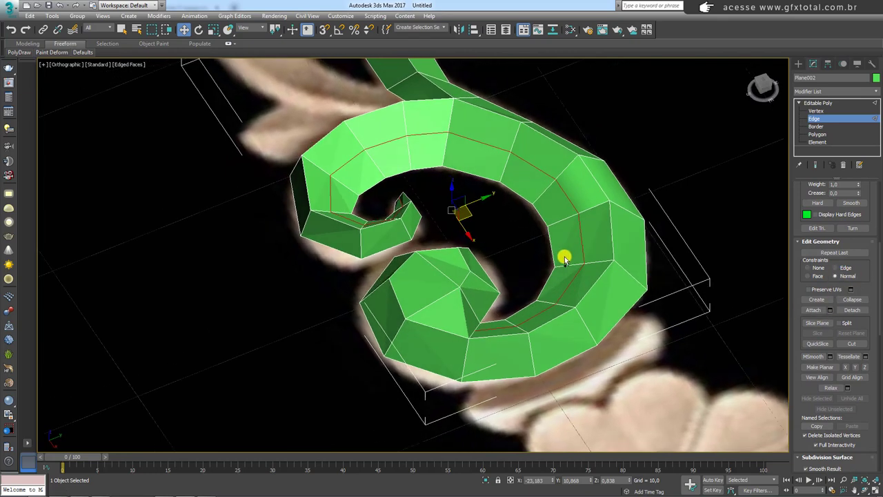
pyautogui.doubleClick(452, 173)
pyautogui.moveTo(451, 173)
pyautogui.mouseDown()
pyautogui.moveTo(451, 154)
pyautogui.moveTo(458, 211)
pyautogui.moveTo(453, 187)
pyautogui.moveTo(451, 197)
pyautogui.mouseUp()
pyautogui.moveTo(451, 197)
pyautogui.keyDown('alt'); pyautogui.mouseDown(button='middle')
pyautogui.moveTo(534, 220)
pyautogui.moveTo(534, 200)
pyautogui.moveTo(469, 195)
pyautogui.mouseUp(button='middle'); pyautogui.keyUp('alt')
pyautogui.moveTo(453, 195); pyautogui.dragTo(456, 191)
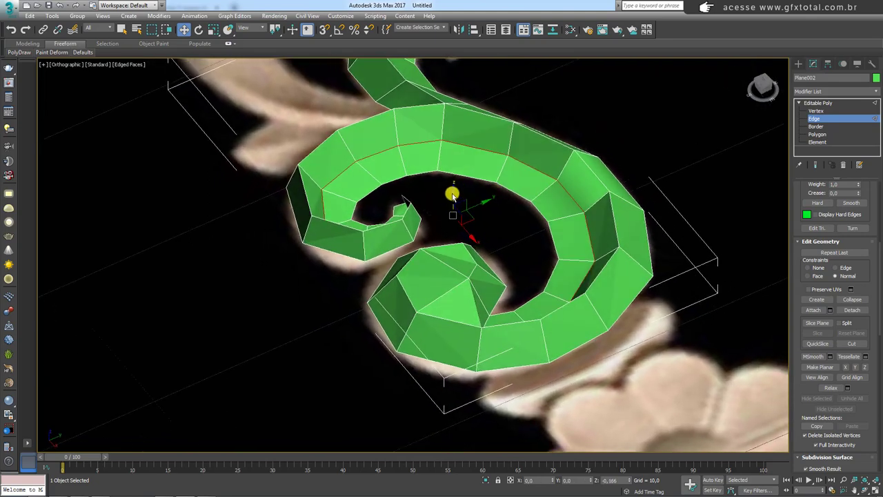
pyautogui.scroll(1, 512, 239)
pyautogui.keyDown('alt'); pyautogui.moveTo(512, 239); pyautogui.dragTo(620, 244, button='middle'); pyautogui.keyUp('alt')
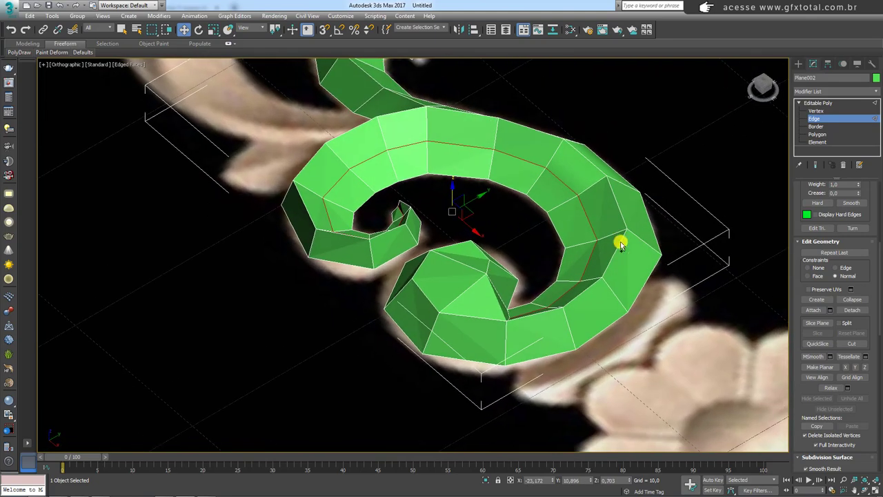
# Step: Select an edge on the spiral's outer side and extend it into a ring
pyautogui.click(644, 246)
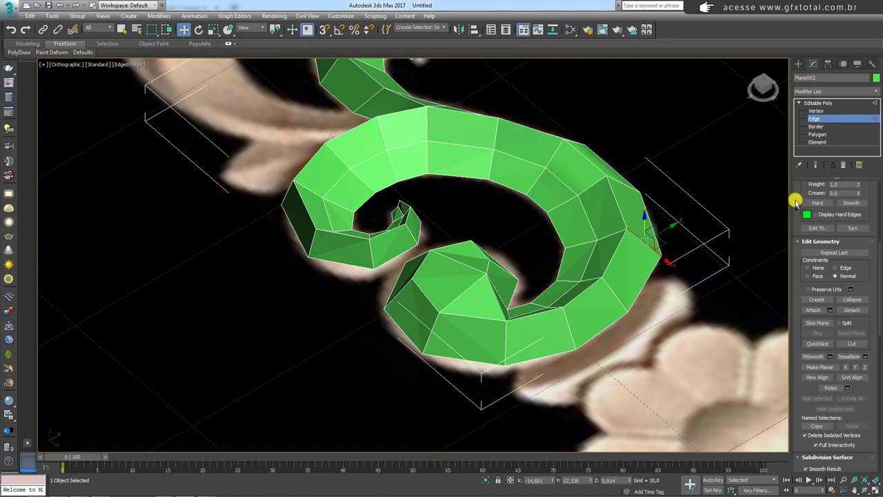
pyautogui.scroll(4, 795, 202)
pyautogui.click(811, 183)
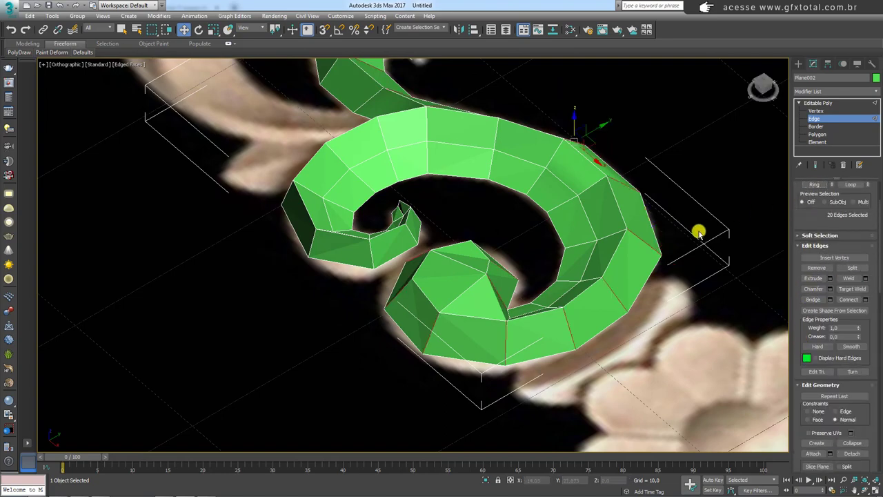
pyautogui.moveTo(699, 231)
pyautogui.keyDown('alt'); pyautogui.mouseDown(button='middle')
pyautogui.moveTo(611, 250)
pyautogui.moveTo(550, 249)
pyautogui.mouseUp(button='middle'); pyautogui.keyUp('alt')
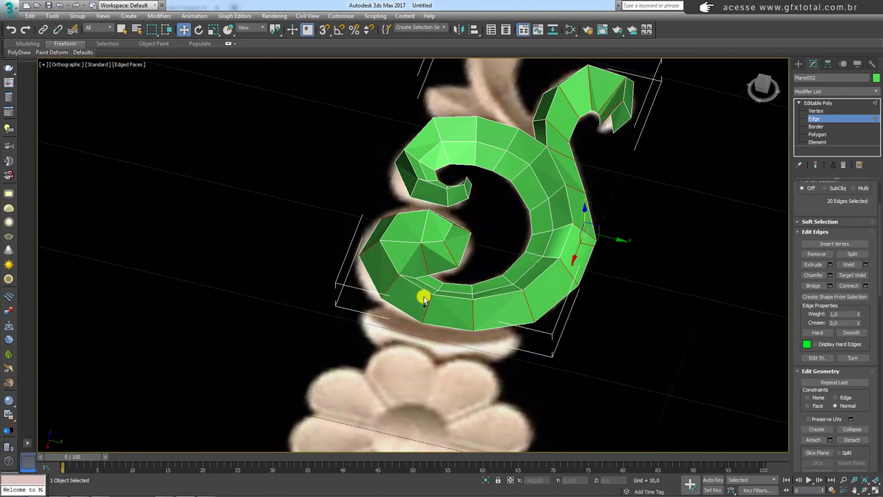
pyautogui.moveTo(423, 298)
pyautogui.keyDown('alt'); pyautogui.mouseDown(button='middle')
pyautogui.moveTo(406, 288)
pyautogui.moveTo(481, 274)
pyautogui.moveTo(478, 294)
pyautogui.moveTo(478, 256)
pyautogui.moveTo(483, 276)
pyautogui.mouseUp(button='middle'); pyautogui.keyUp('alt')
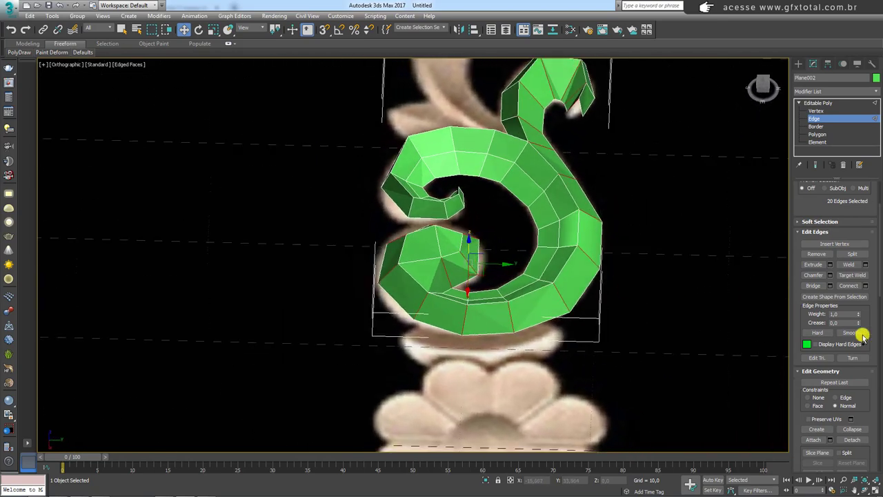
# Step: Connect the selected edge ring to add a new edge loop along the whole spiral
pyautogui.click(864, 285)
pyautogui.click(420, 300)
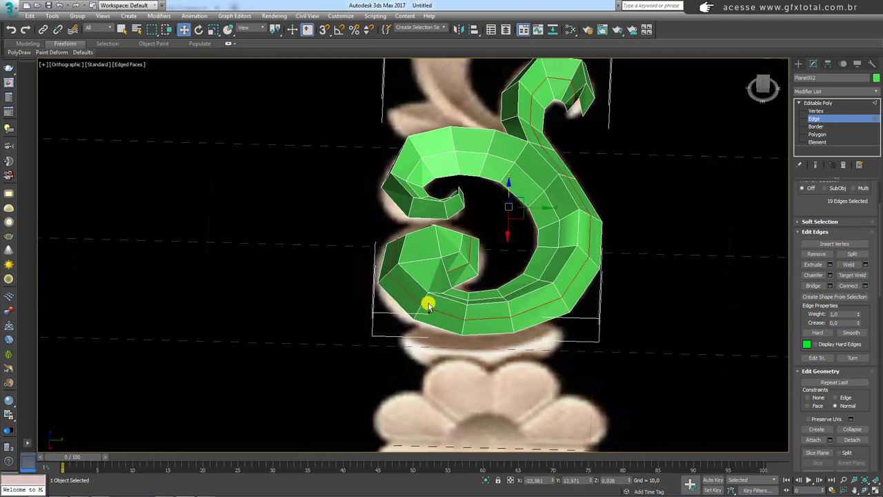
pyautogui.moveTo(427, 305)
pyautogui.keyDown('alt'); pyautogui.mouseDown(button='middle')
pyautogui.moveTo(542, 267)
pyautogui.moveTo(615, 286)
pyautogui.mouseUp(button='middle'); pyautogui.keyUp('alt')
pyautogui.scroll(-1, 868, 318)
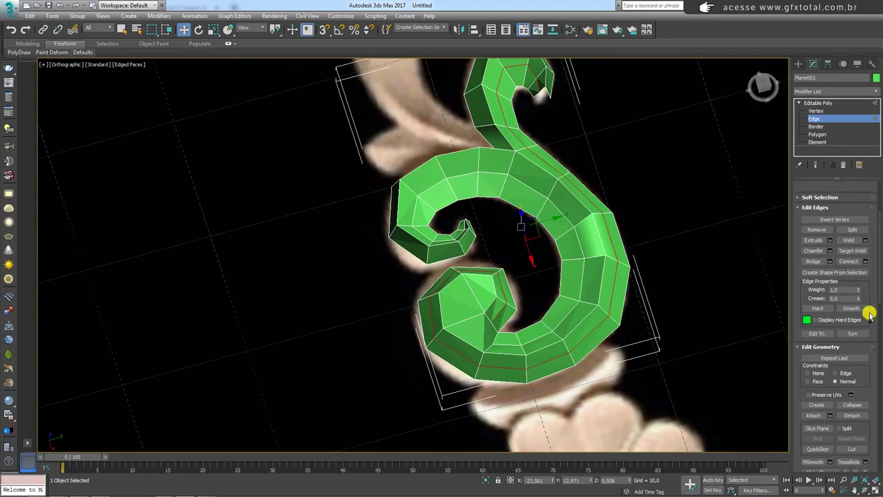
pyautogui.scroll(-3, 862, 309)
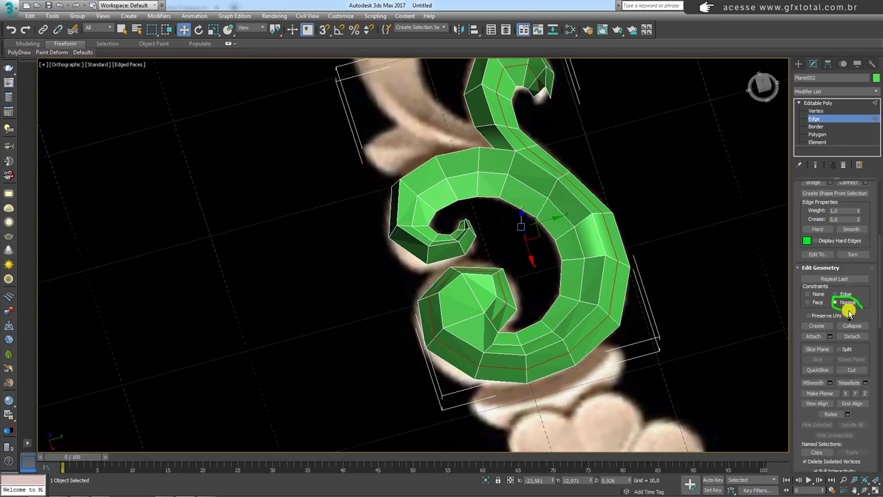
pyautogui.moveTo(529, 260); pyautogui.dragTo(532, 261)
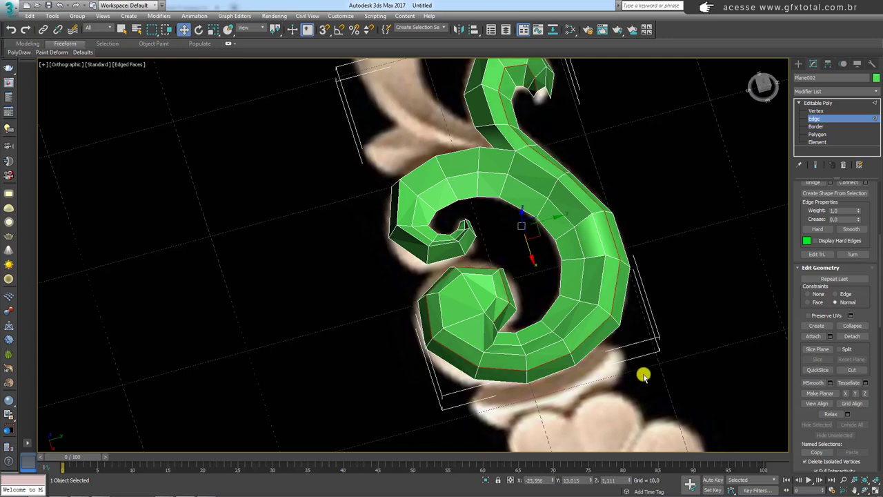
# Step: Select the new loop's edges on the upper curl and lift them upward
pyautogui.moveTo(674, 362)
pyautogui.mouseDown()
pyautogui.moveTo(385, 201)
pyautogui.moveTo(457, 199)
pyautogui.mouseUp()
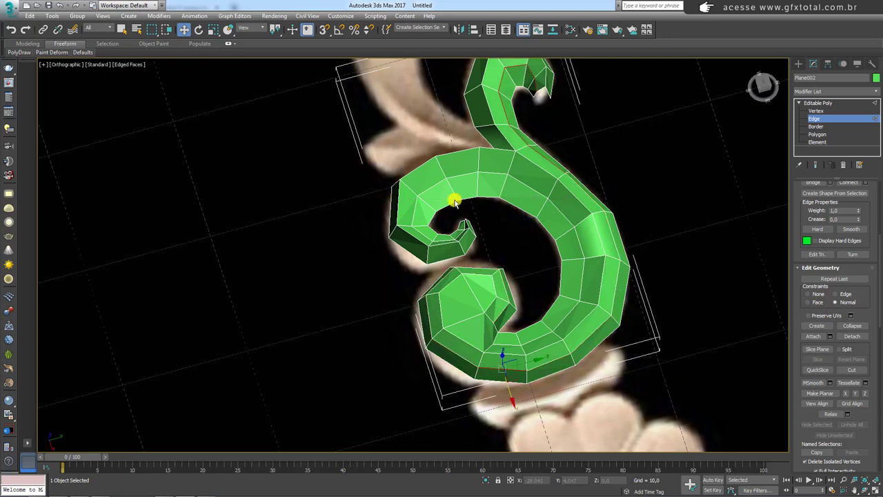
pyautogui.keyDown('alt'); pyautogui.moveTo(457, 199); pyautogui.dragTo(586, 220, button='middle'); pyautogui.keyUp('alt')
pyautogui.moveTo(537, 161); pyautogui.dragTo(529, 283, button='middle')
pyautogui.scroll(2, 522, 232)
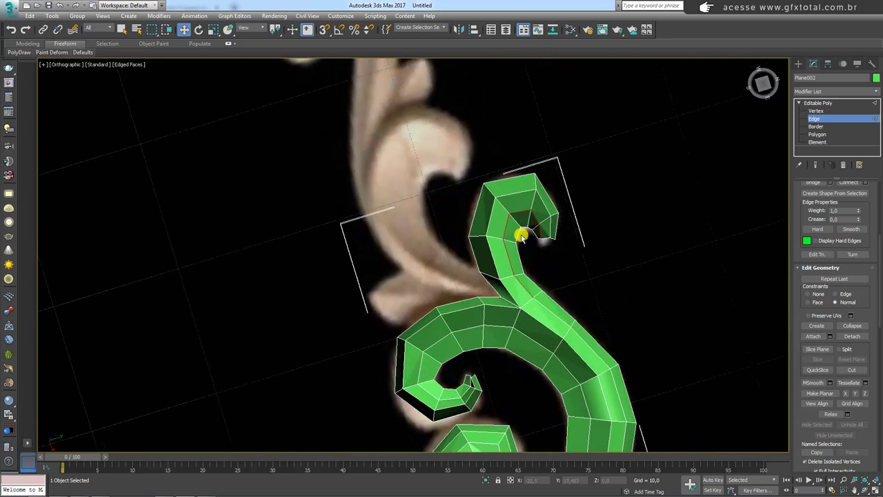
pyautogui.scroll(3, 542, 252)
pyautogui.moveTo(532, 278); pyautogui.dragTo(526, 258)
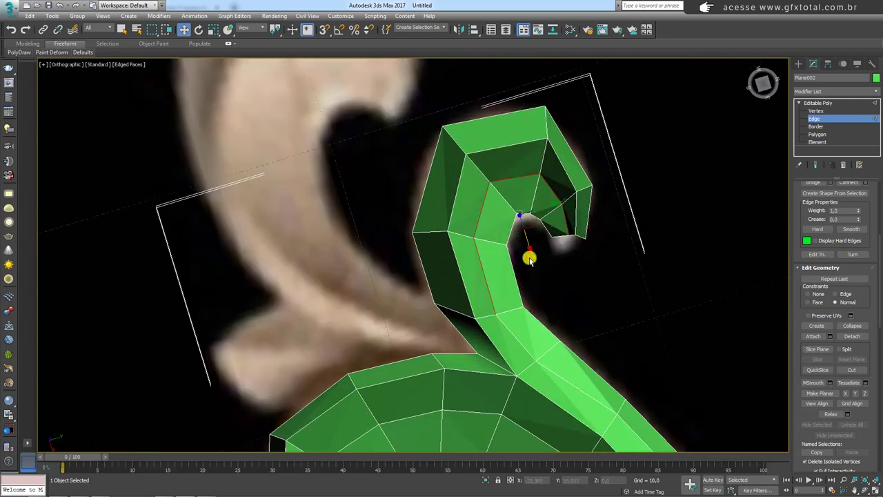
pyautogui.moveTo(528, 253)
pyautogui.mouseDown()
pyautogui.moveTo(547, 242)
pyautogui.moveTo(512, 239)
pyautogui.mouseUp()
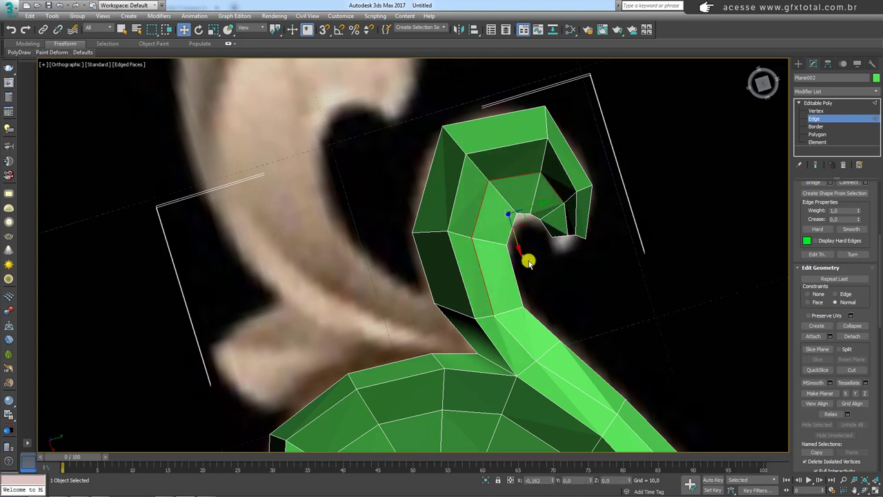
pyautogui.moveTo(528, 261)
pyautogui.keyDown('alt'); pyautogui.mouseDown(button='middle')
pyautogui.moveTo(490, 201)
pyautogui.moveTo(636, 297)
pyautogui.moveTo(641, 363)
pyautogui.moveTo(643, 350)
pyautogui.moveTo(475, 267)
pyautogui.mouseUp(button='middle'); pyautogui.keyUp('alt')
# Step: Select an edge near the upper curl's tip and extend it into a ring across the scroll
pyautogui.click(469, 185)
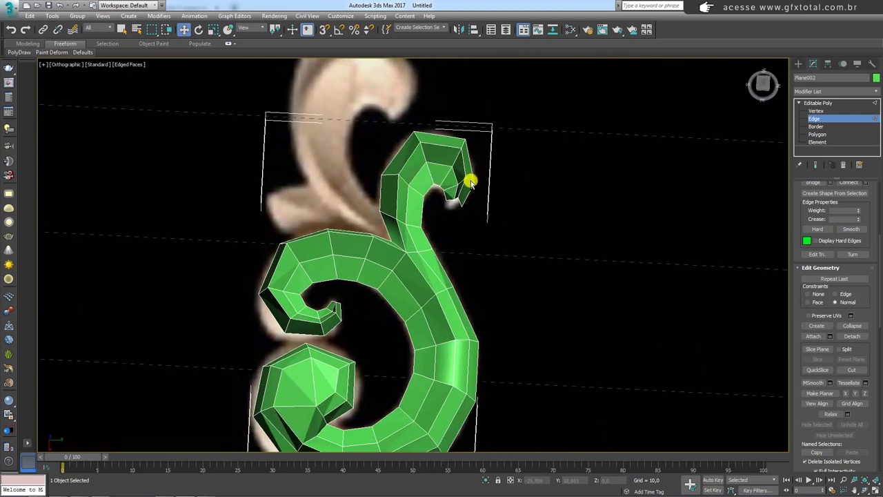
pyautogui.moveTo(806, 232); pyautogui.dragTo(800, 317)
pyautogui.scroll(1, 800, 318)
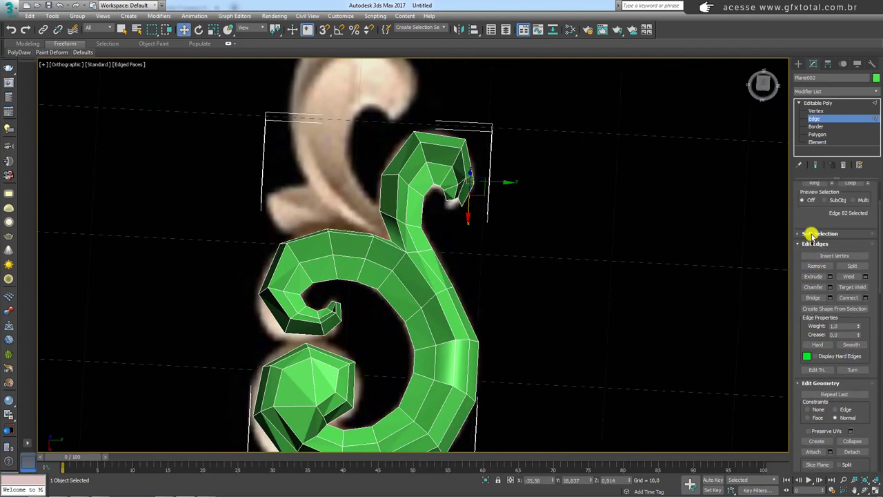
pyautogui.click(814, 185)
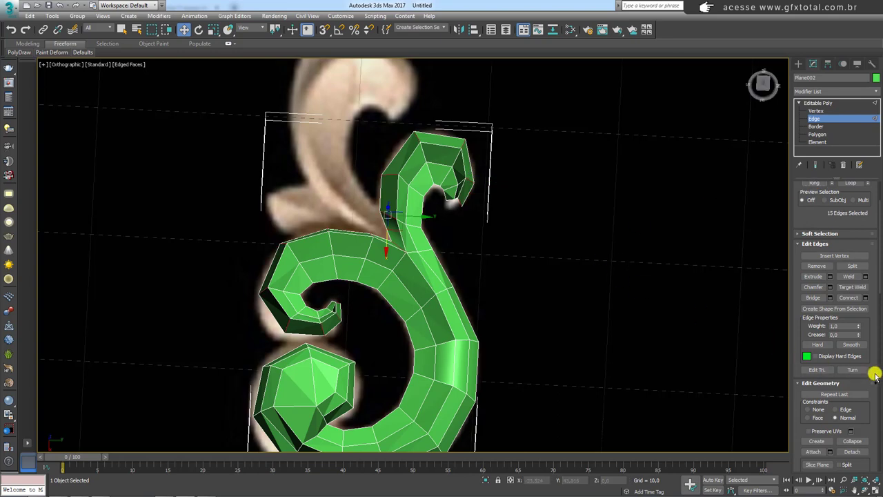
pyautogui.scroll(1, 414, 286)
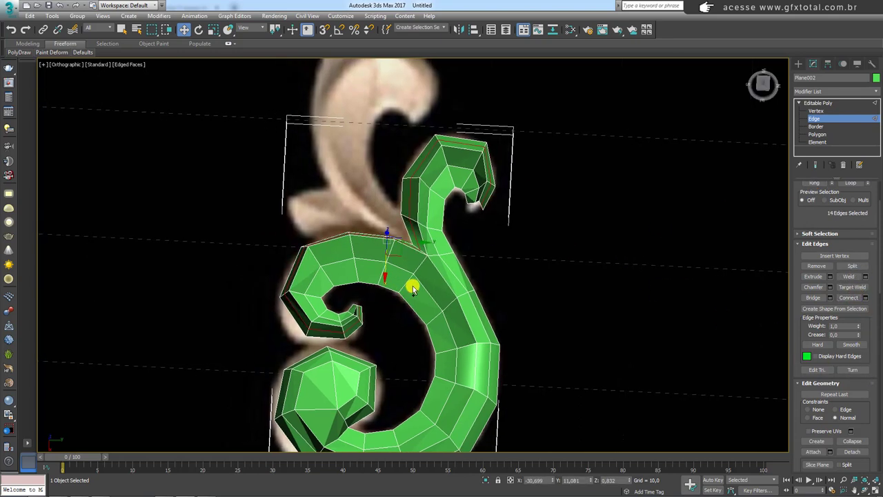
pyautogui.scroll(1, 443, 253)
pyautogui.scroll(1, 433, 269)
# Step: Nudge the fourteen-edge ring slightly upward to Z 0,906 on the scroll's outer arc
pyautogui.moveTo(430, 264); pyautogui.dragTo(434, 269)
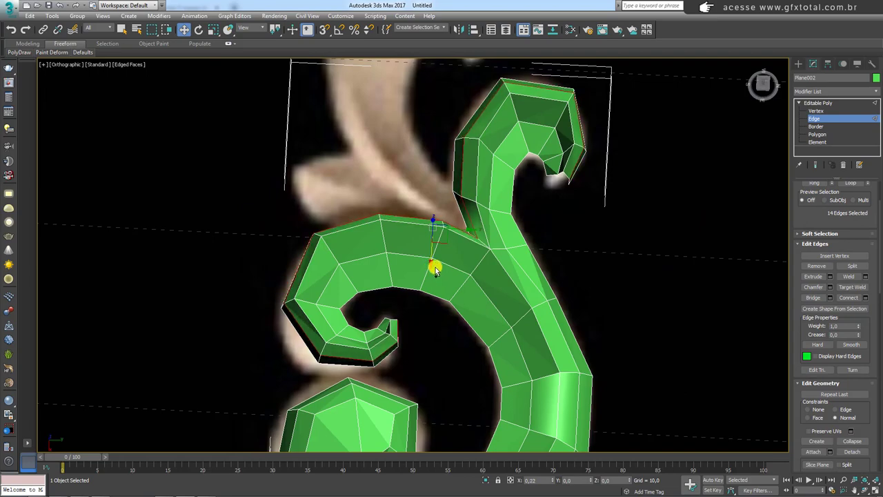
pyautogui.scroll(1, 416, 309)
pyautogui.scroll(2, 429, 293)
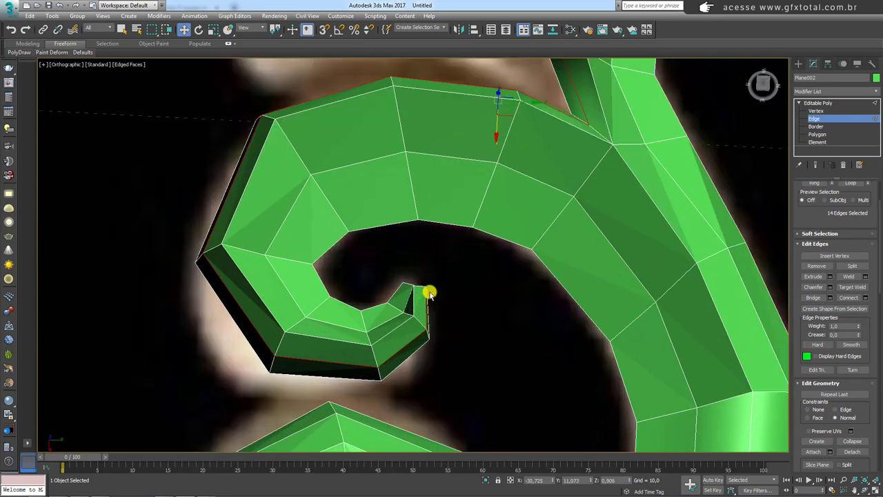
pyautogui.scroll(-4, 428, 293)
pyautogui.moveTo(522, 270)
pyautogui.keyDown('alt'); pyautogui.mouseDown(button='middle')
pyautogui.moveTo(526, 278)
pyautogui.moveTo(517, 269)
pyautogui.mouseUp(button='middle'); pyautogui.keyUp('alt')
pyautogui.scroll(4, 578, 209)
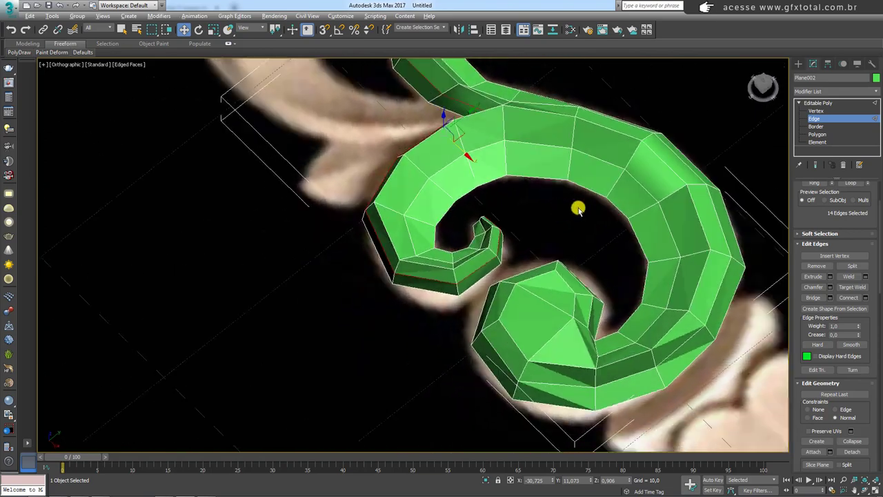
pyautogui.moveTo(578, 209)
pyautogui.keyDown('alt'); pyautogui.mouseDown(button='middle')
pyautogui.moveTo(586, 247)
pyautogui.moveTo(536, 329)
pyautogui.moveTo(640, 312)
pyautogui.mouseUp(button='middle'); pyautogui.keyUp('alt')
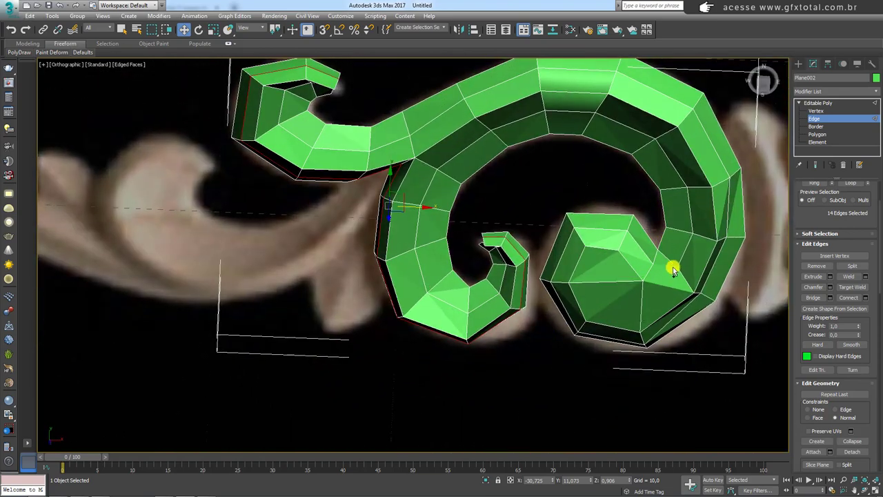
pyautogui.moveTo(673, 269); pyautogui.dragTo(520, 286, button='middle')
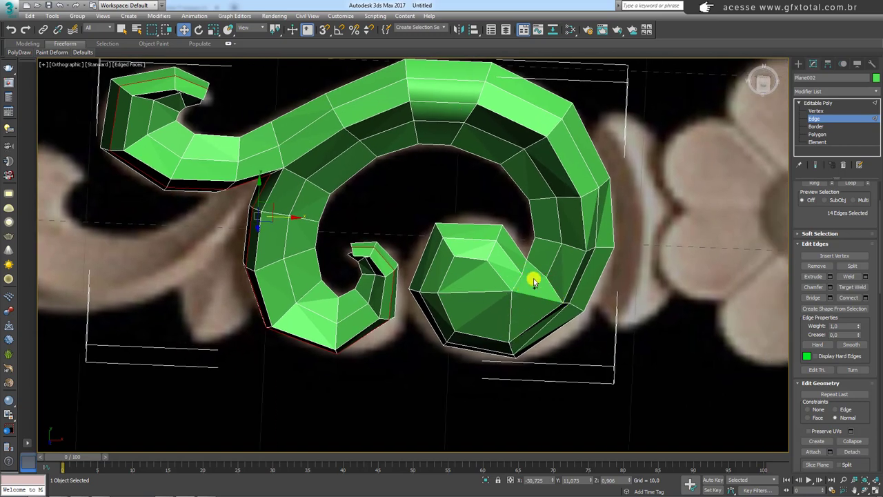
# Step: At Vertex level, zoom in and select the two tip vertices of the hexagonal end piece
pyautogui.click(815, 111)
pyautogui.scroll(3, 584, 240)
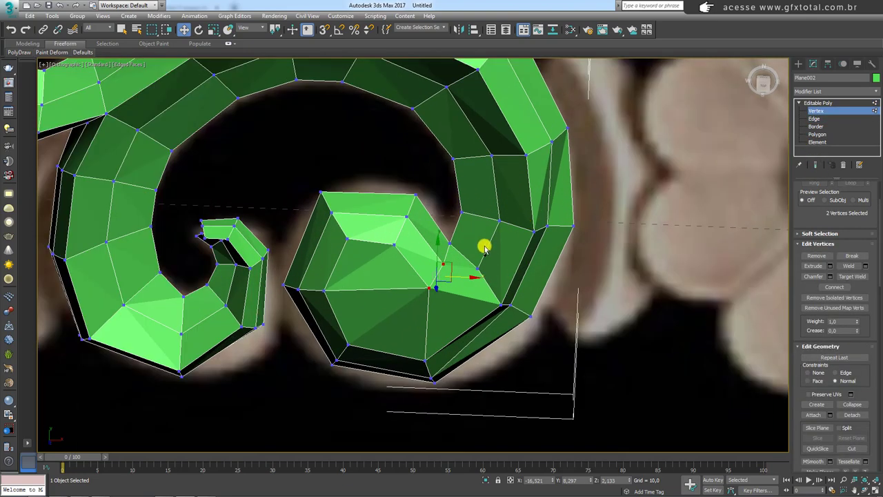
pyautogui.scroll(3, 483, 242)
pyautogui.moveTo(467, 285)
pyautogui.mouseDown(button='middle')
pyautogui.moveTo(486, 240)
pyautogui.moveTo(479, 278)
pyautogui.moveTo(468, 247)
pyautogui.mouseUp(button='middle')
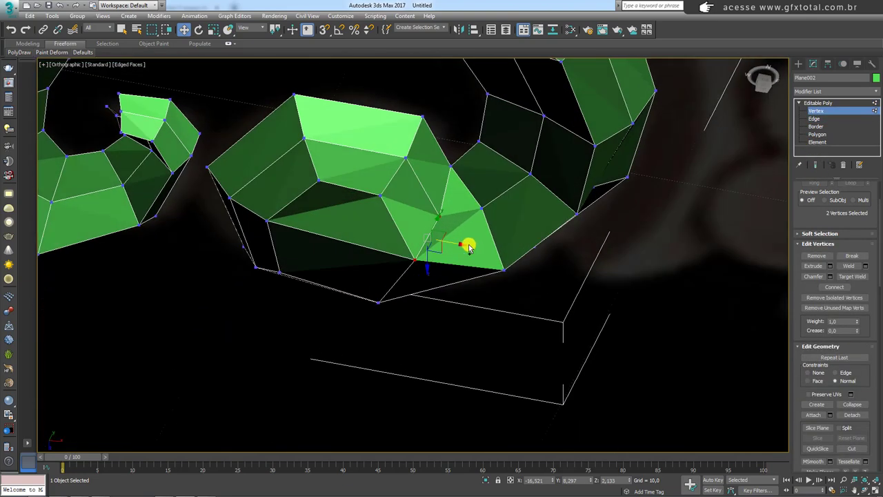
pyautogui.click(481, 208)
pyautogui.keyDown('ctrl'); pyautogui.click(438, 216); pyautogui.keyUp('ctrl')
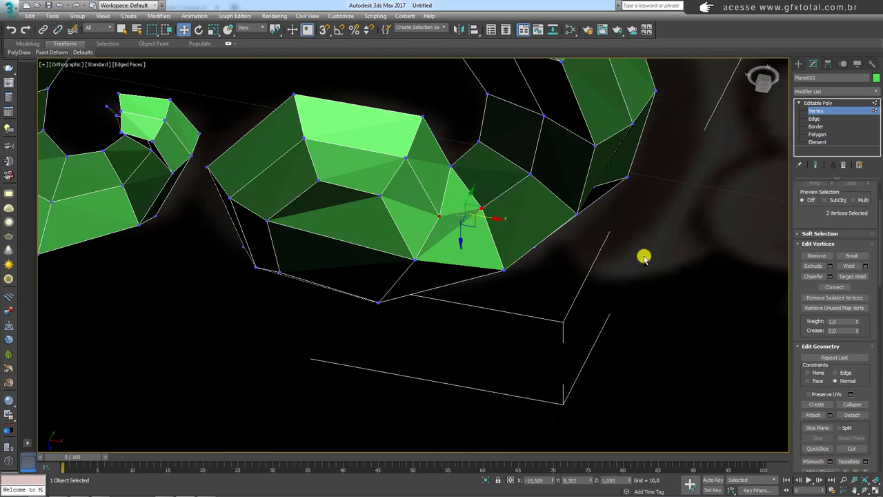
# Step: Connect the two tip vertices, then Collapse them into a single vertex
pyautogui.click(833, 287)
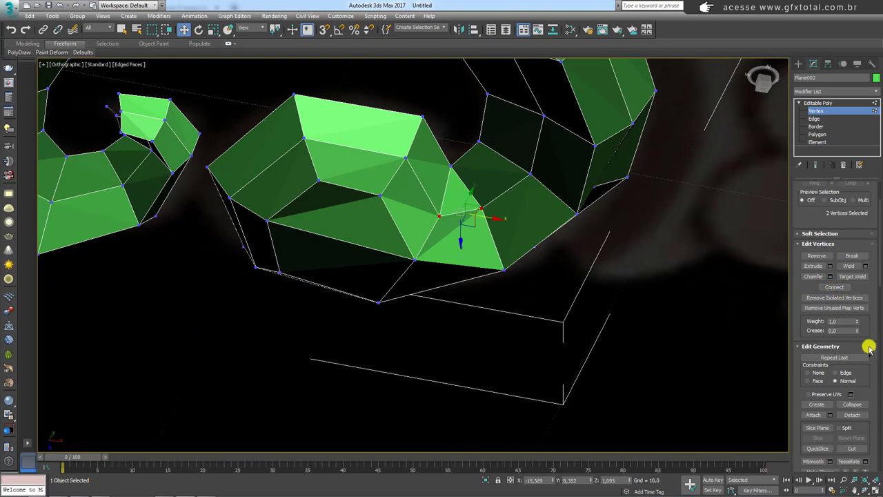
pyautogui.click(856, 404)
pyautogui.moveTo(526, 267)
pyautogui.keyDown('alt'); pyautogui.mouseDown(button='middle')
pyautogui.moveTo(430, 195)
pyautogui.moveTo(351, 161)
pyautogui.moveTo(461, 183)
pyautogui.mouseUp(button='middle'); pyautogui.keyUp('alt')
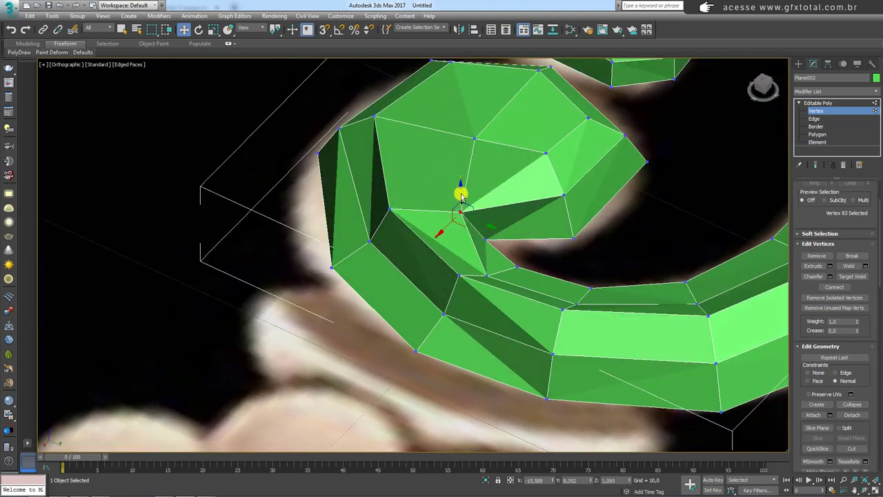
pyautogui.moveTo(466, 198)
pyautogui.keyDown('alt'); pyautogui.mouseDown(button='middle')
pyautogui.moveTo(510, 251)
pyautogui.moveTo(504, 285)
pyautogui.moveTo(492, 207)
pyautogui.mouseUp(button='middle'); pyautogui.keyUp('alt')
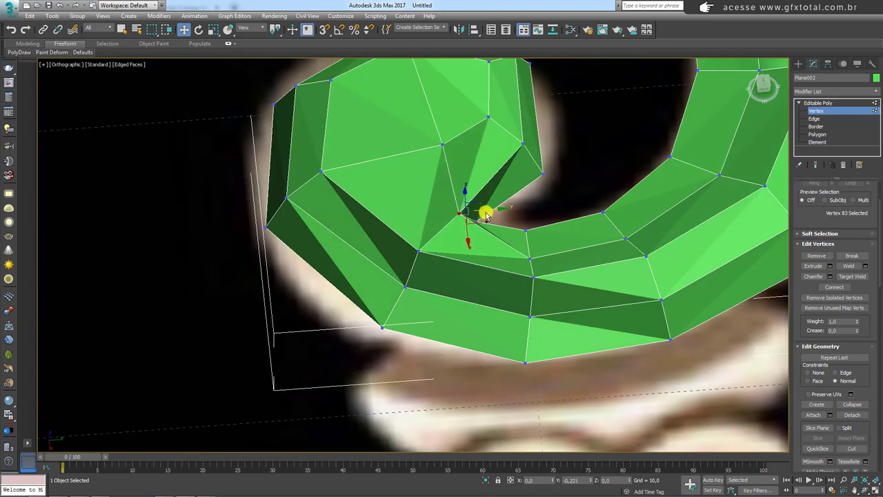
pyautogui.scroll(-3, 486, 215)
pyautogui.scroll(-2, 488, 211)
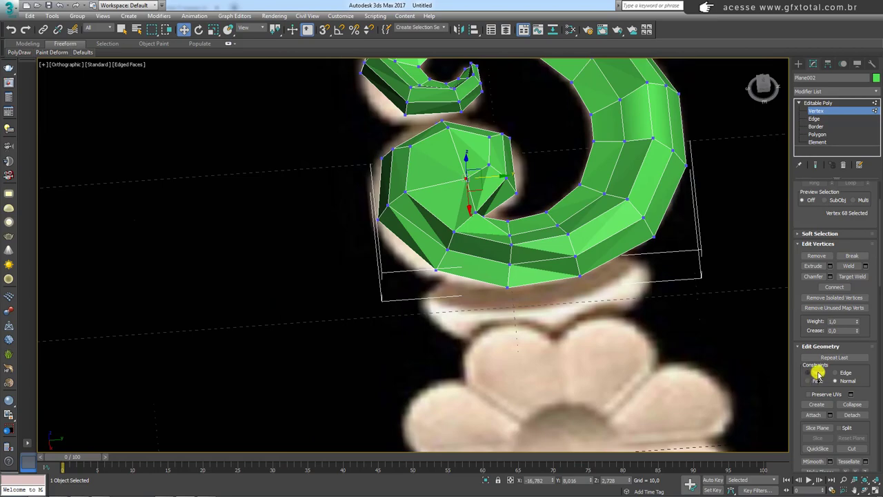
# Step: With Constraints set to None, pull a curl vertex up and left toward the carved reference
pyautogui.click(807, 372)
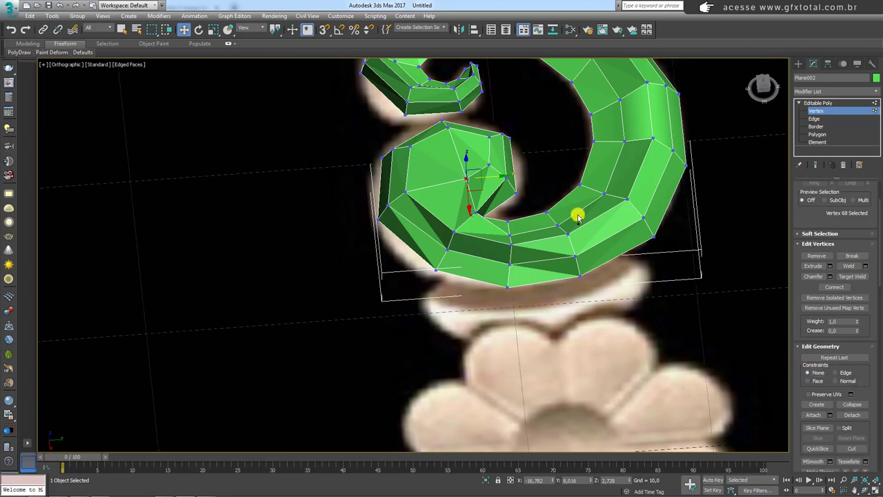
pyautogui.keyDown('alt'); pyautogui.moveTo(577, 213); pyautogui.dragTo(501, 193, button='middle'); pyautogui.keyUp('alt')
pyautogui.moveTo(481, 191); pyautogui.dragTo(471, 174)
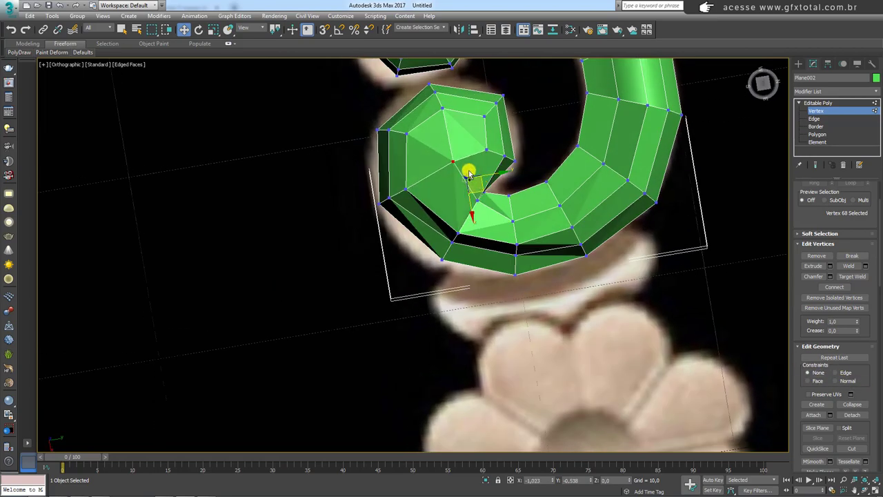
pyautogui.moveTo(468, 173)
pyautogui.keyDown('alt'); pyautogui.mouseDown(button='middle')
pyautogui.moveTo(423, 142)
pyautogui.moveTo(510, 134)
pyautogui.moveTo(555, 224)
pyautogui.moveTo(531, 187)
pyautogui.mouseUp(button='middle'); pyautogui.keyUp('alt')
pyautogui.click(536, 167)
pyautogui.keyDown('ctrl'); pyautogui.click(538, 148); pyautogui.keyUp('ctrl')
pyautogui.scroll(2, 536, 183)
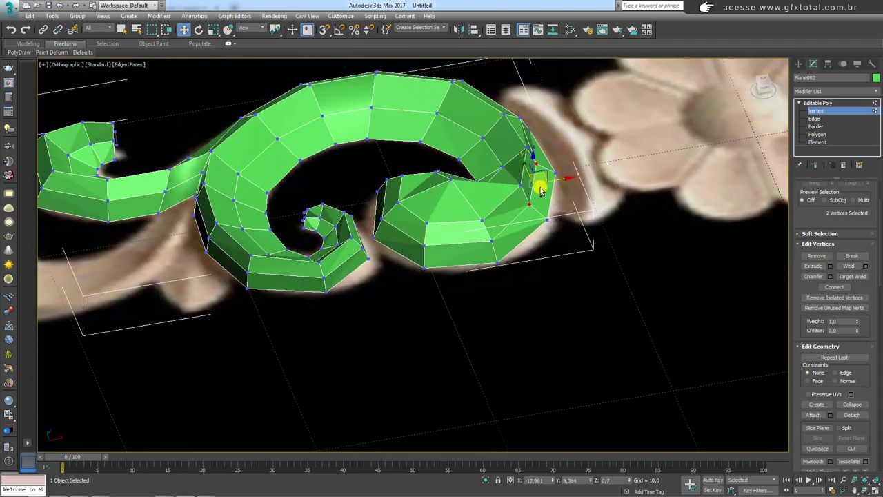
pyautogui.scroll(3, 536, 184)
# Step: Restore Constraints to Normal, adjust the outer-curl vertices, and return to Editable Poly object level
pyautogui.click(847, 381)
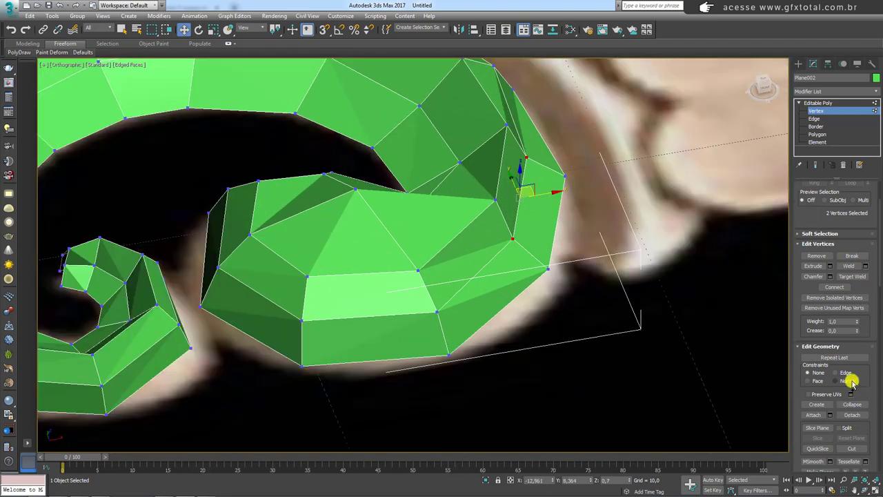
pyautogui.scroll(-3, 545, 196)
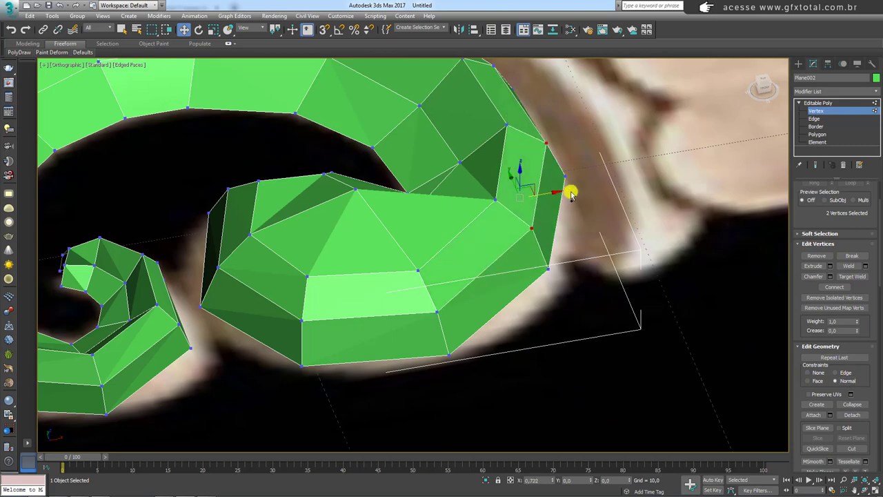
pyautogui.scroll(2, 617, 138)
pyautogui.scroll(3, 620, 140)
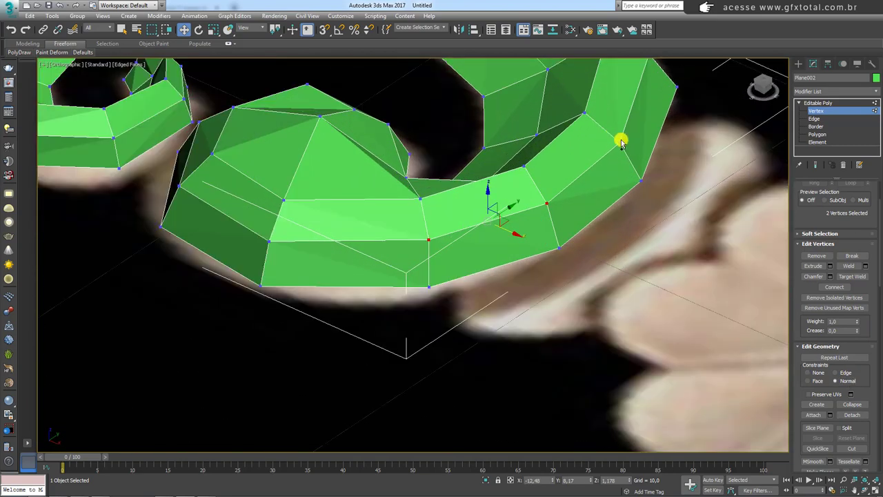
pyautogui.click(622, 147)
pyautogui.scroll(-3, 640, 150)
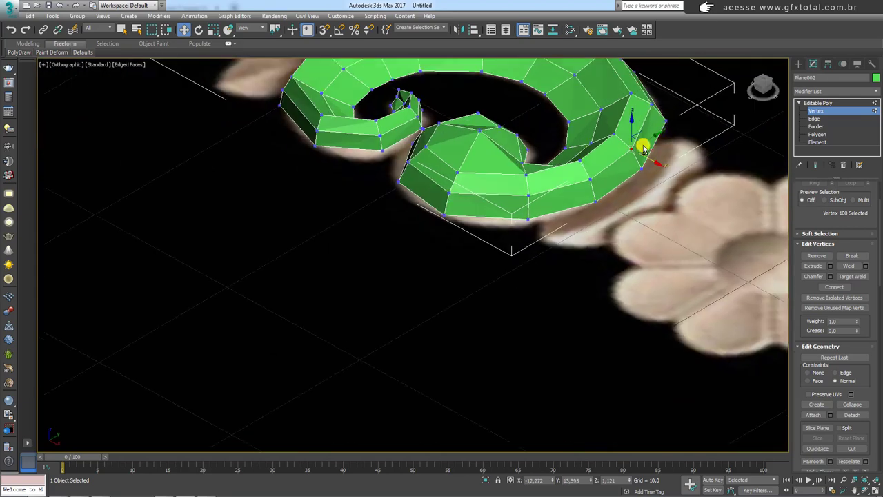
pyautogui.moveTo(640, 151)
pyautogui.keyDown('alt'); pyautogui.mouseDown(button='middle')
pyautogui.moveTo(506, 205)
pyautogui.moveTo(621, 216)
pyautogui.moveTo(716, 239)
pyautogui.moveTo(717, 260)
pyautogui.mouseUp(button='middle'); pyautogui.keyUp('alt')
pyautogui.click(622, 215)
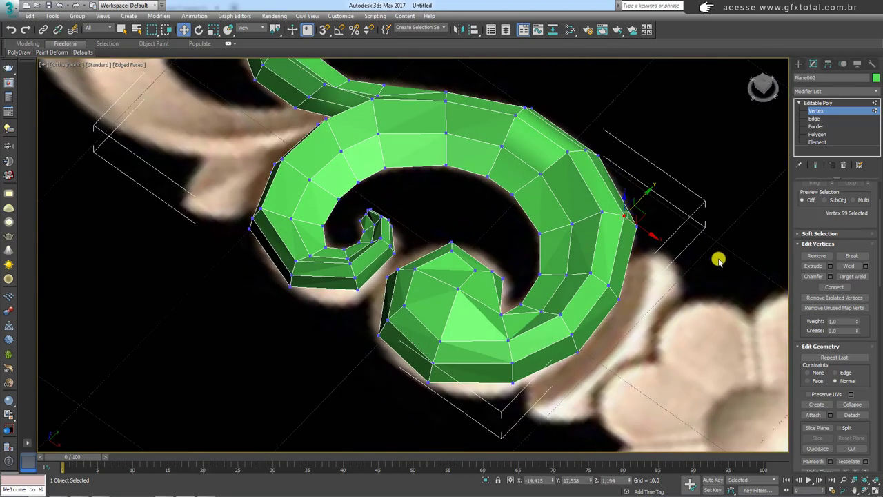
pyautogui.keyDown('alt'); pyautogui.moveTo(647, 270); pyautogui.dragTo(654, 250, button='middle'); pyautogui.keyUp('alt')
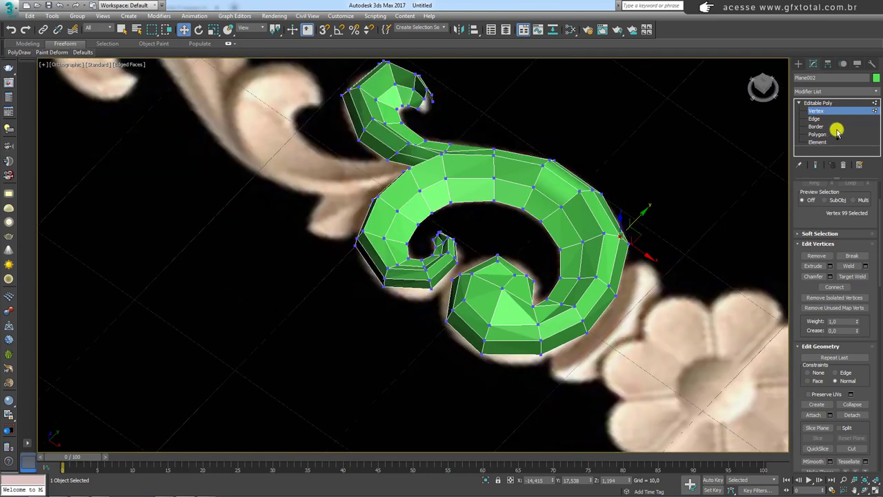
pyautogui.click(820, 103)
pyautogui.keyDown('alt'); pyautogui.moveTo(350, 216); pyautogui.dragTo(436, 288, button='middle'); pyautogui.keyUp('alt')
# Step: Zoom in, cycle through Edge and Border back to Vertex level, and box-select the small curl's two tip vertices
pyautogui.scroll(2, 451, 241)
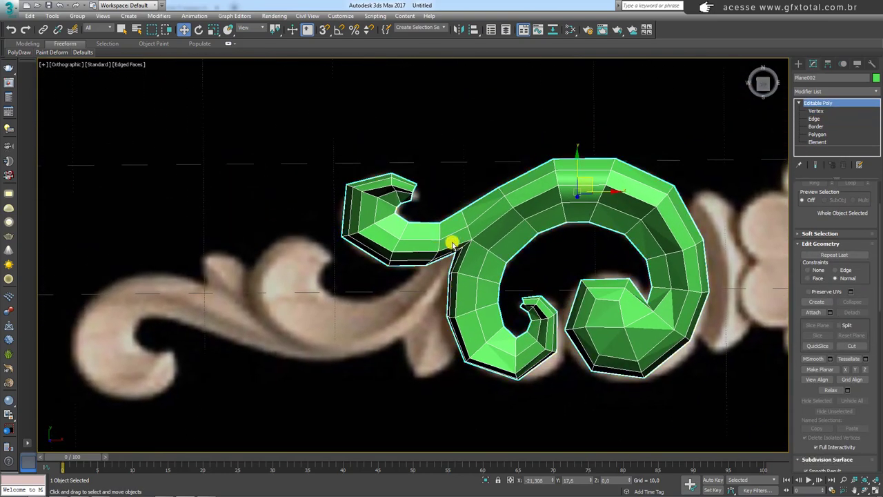
pyautogui.scroll(2, 479, 250)
pyautogui.scroll(3, 376, 170)
pyautogui.scroll(1, 597, 347)
pyautogui.scroll(2, 579, 347)
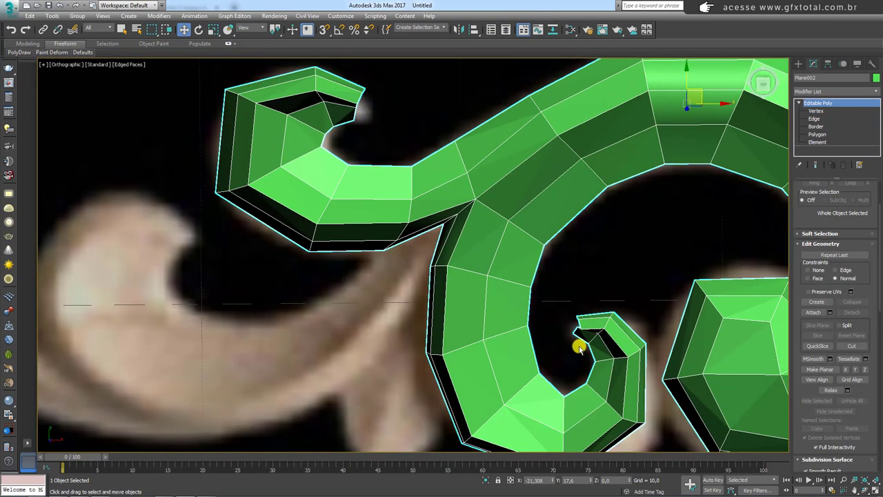
pyautogui.scroll(2, 587, 315)
pyautogui.scroll(2, 607, 293)
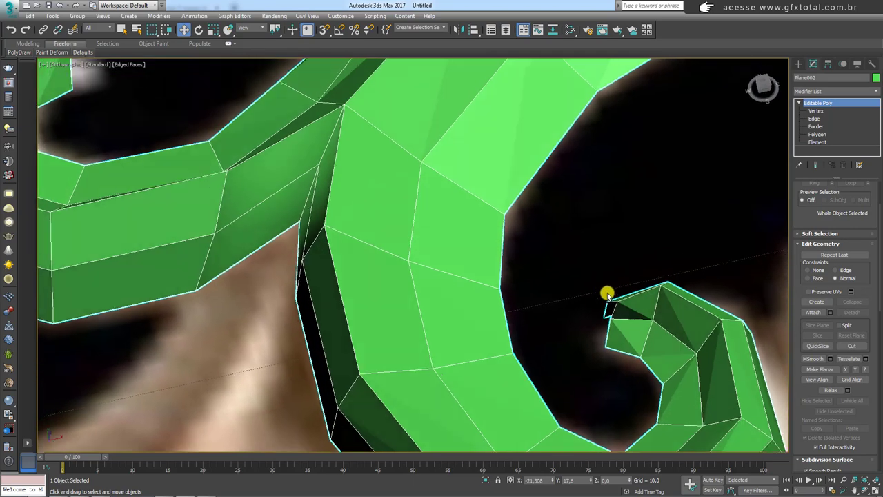
pyautogui.click(823, 118)
pyautogui.moveTo(699, 217)
pyautogui.keyDown('alt'); pyautogui.mouseDown(button='middle')
pyautogui.moveTo(630, 291)
pyautogui.moveTo(652, 278)
pyautogui.moveTo(599, 282)
pyautogui.mouseUp(button='middle'); pyautogui.keyUp('alt')
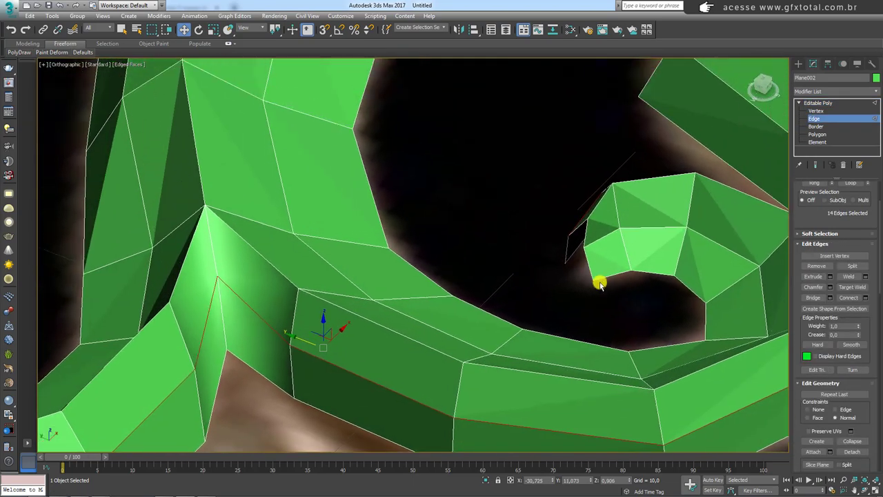
pyautogui.click(816, 127)
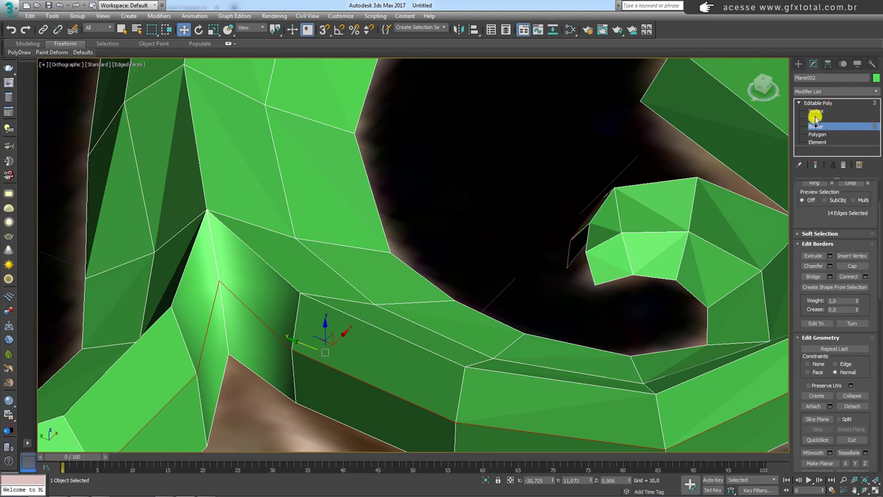
pyautogui.click(815, 111)
pyautogui.moveTo(644, 217)
pyautogui.keyDown('alt'); pyautogui.mouseDown(button='middle')
pyautogui.moveTo(538, 270)
pyautogui.moveTo(448, 218)
pyautogui.moveTo(361, 194)
pyautogui.mouseUp(button='middle'); pyautogui.keyUp('alt')
pyautogui.moveTo(408, 221); pyautogui.dragTo(409, 221)
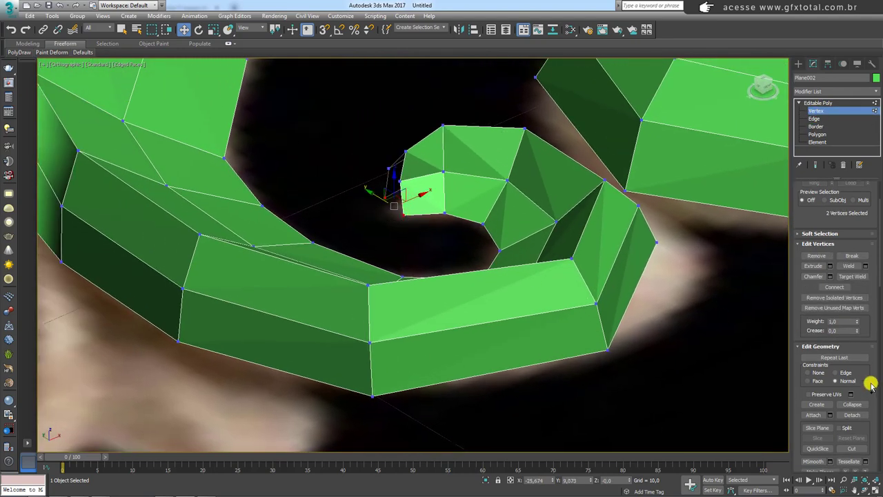
# Step: Collapse the two tip vertices of the small inner curl into one, redoing it after an undo
pyautogui.click(852, 405)
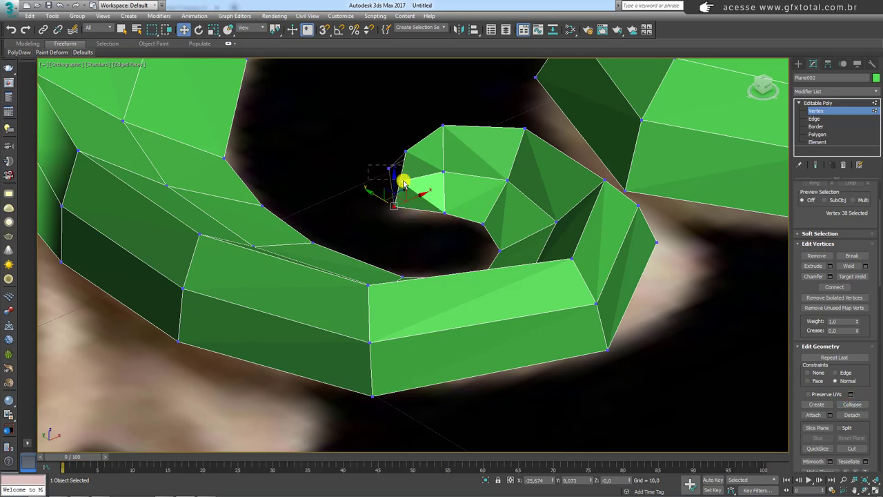
pyautogui.hotkey('ctrl', 'z')
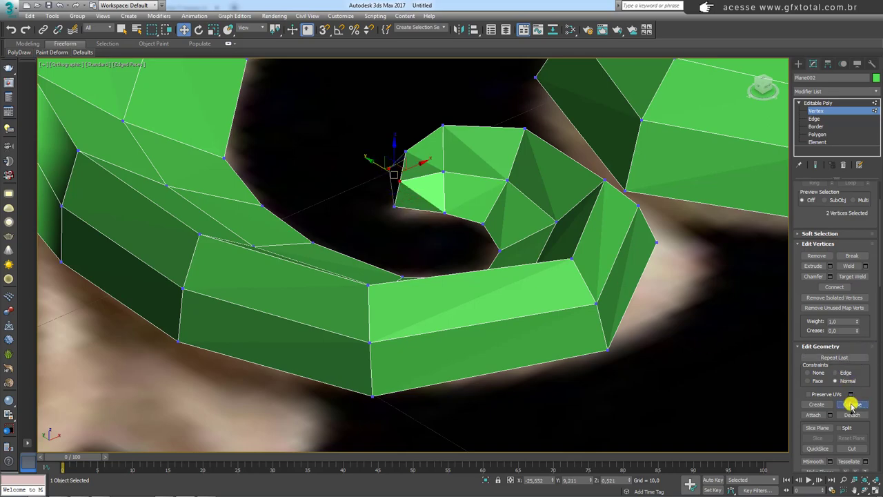
pyautogui.click(853, 404)
pyautogui.moveTo(392, 173)
pyautogui.keyDown('alt'); pyautogui.mouseDown(button='middle')
pyautogui.moveTo(368, 156)
pyautogui.moveTo(420, 175)
pyautogui.moveTo(404, 148)
pyautogui.mouseUp(button='middle'); pyautogui.keyUp('alt')
pyautogui.scroll(5, 483, 182)
pyautogui.scroll(2, 471, 204)
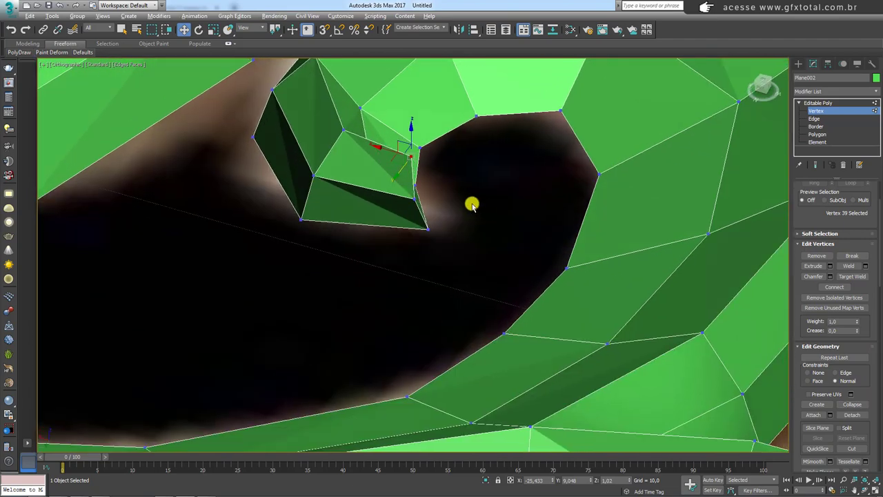
pyautogui.keyDown('alt'); pyautogui.moveTo(471, 204); pyautogui.dragTo(490, 195, button='middle'); pyautogui.keyUp('alt')
# Step: Target Weld the remaining tip vertex onto the lower vertex to close the curl's end
pyautogui.click(854, 277)
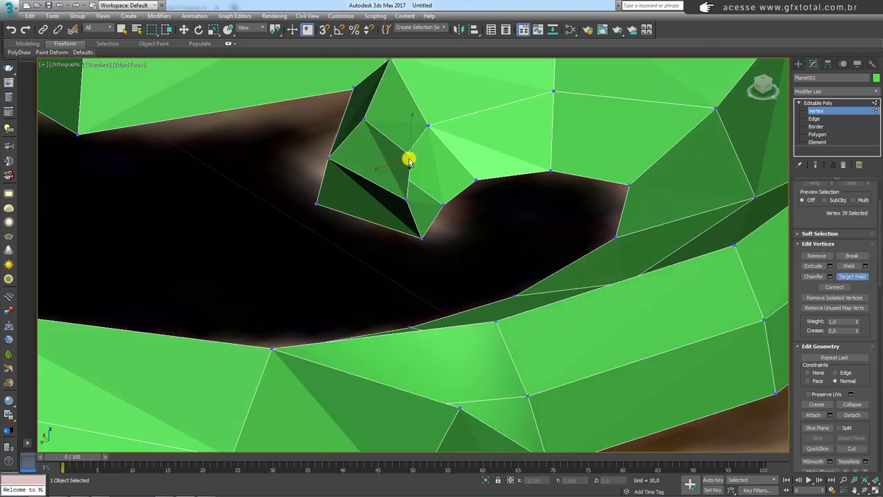
pyautogui.moveTo(409, 160); pyautogui.dragTo(403, 201)
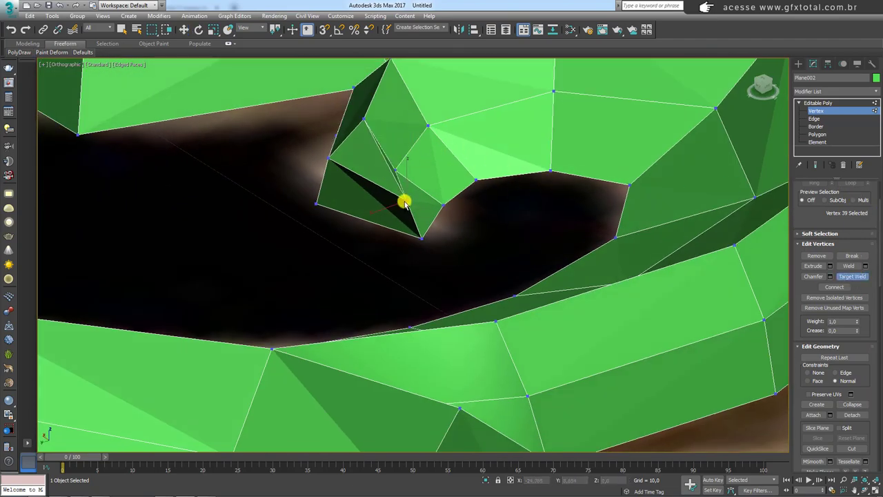
pyautogui.click(419, 238)
pyautogui.scroll(-5, 419, 231)
pyautogui.moveTo(416, 226)
pyautogui.keyDown('alt'); pyautogui.mouseDown(button='middle')
pyautogui.moveTo(368, 193)
pyautogui.moveTo(398, 233)
pyautogui.moveTo(365, 165)
pyautogui.moveTo(460, 244)
pyautogui.moveTo(522, 211)
pyautogui.moveTo(560, 240)
pyautogui.mouseUp(button='middle'); pyautogui.keyUp('alt')
# Step: Select two vertices at the curled tip and Collapse them into one
pyautogui.scroll(3, 560, 239)
pyautogui.press('w')
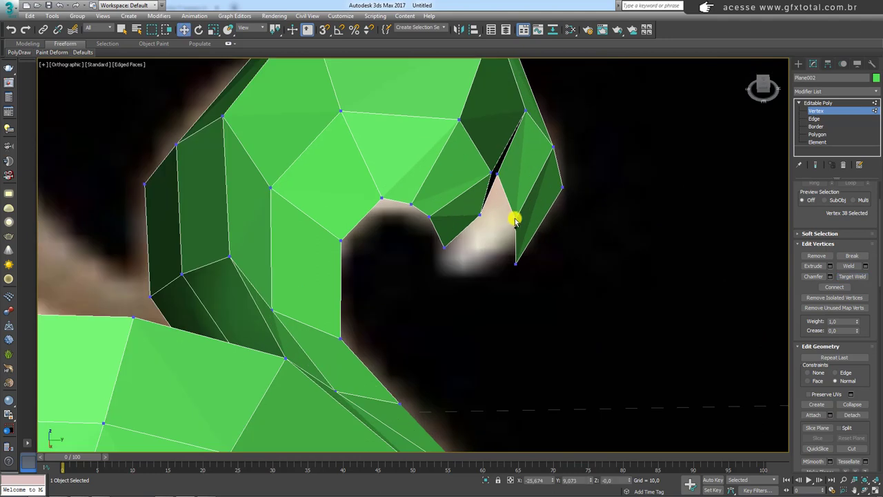
pyautogui.keyDown('ctrl'); pyautogui.click(479, 215); pyautogui.keyUp('ctrl')
pyautogui.click(852, 404)
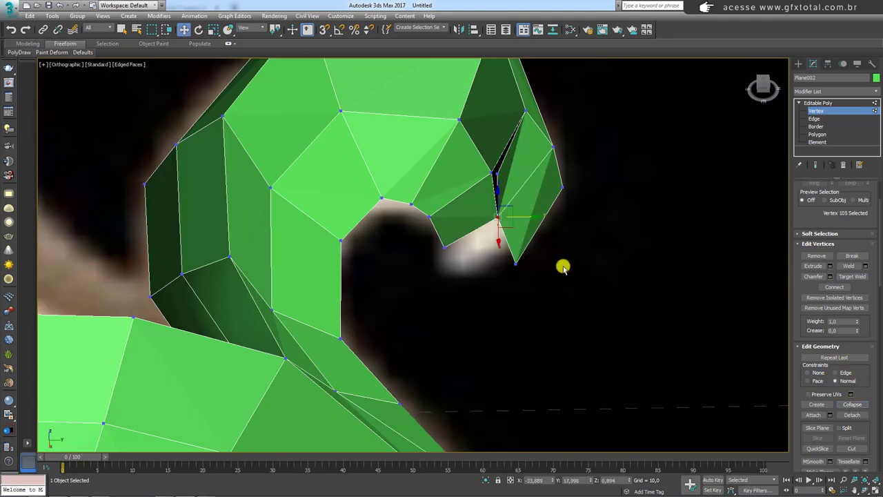
pyautogui.click(514, 263)
pyautogui.keyDown('ctrl'); pyautogui.click(445, 247); pyautogui.keyUp('ctrl')
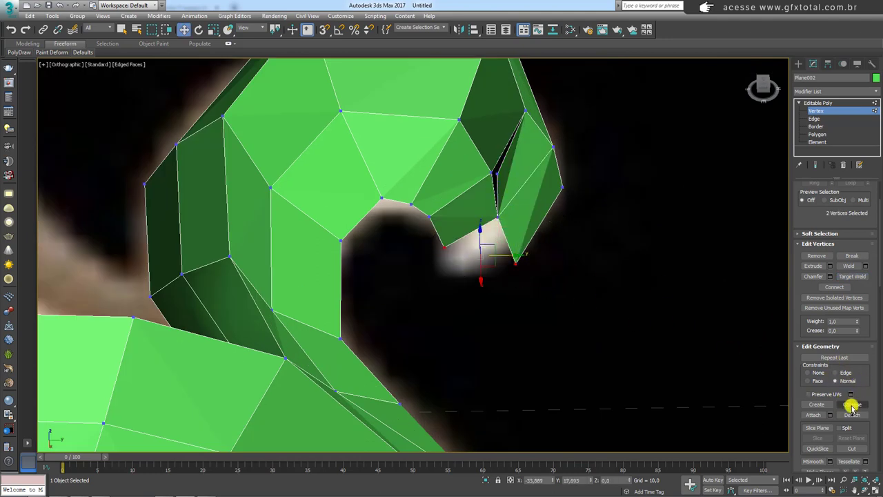
pyautogui.click(851, 404)
pyautogui.keyDown('alt'); pyautogui.moveTo(576, 264); pyautogui.dragTo(657, 264, button='middle'); pyautogui.keyUp('alt')
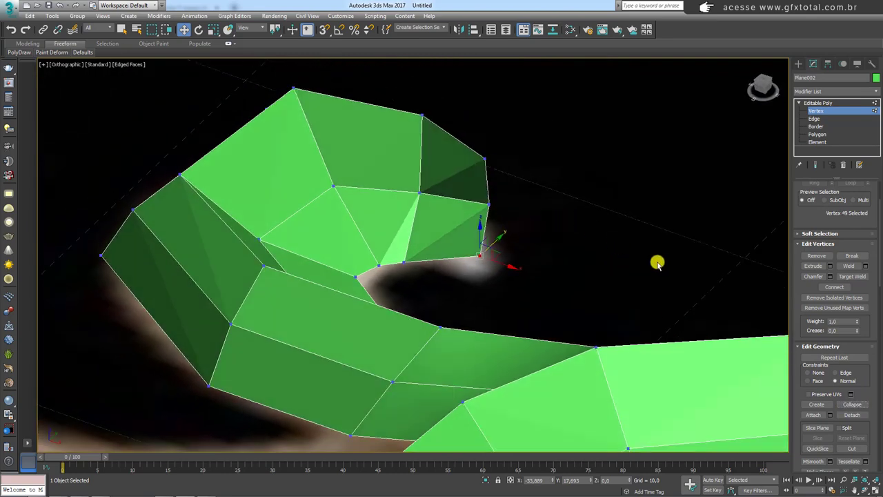
# Step: Target Weld the upper vertex down onto the tip vertex
pyautogui.click(847, 276)
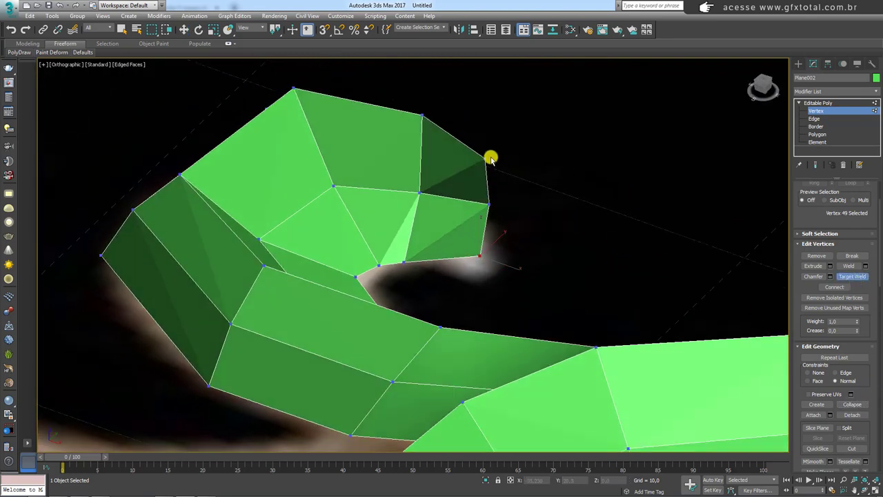
pyautogui.click(487, 205)
pyautogui.click(482, 256)
pyautogui.rightClick(521, 250)
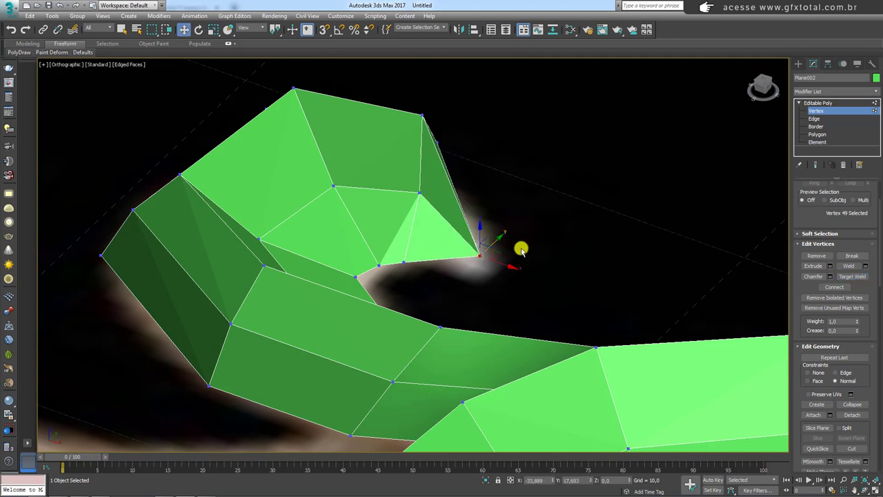
pyautogui.keyDown('alt'); pyautogui.moveTo(463, 270); pyautogui.dragTo(511, 258, button='middle'); pyautogui.keyUp('alt')
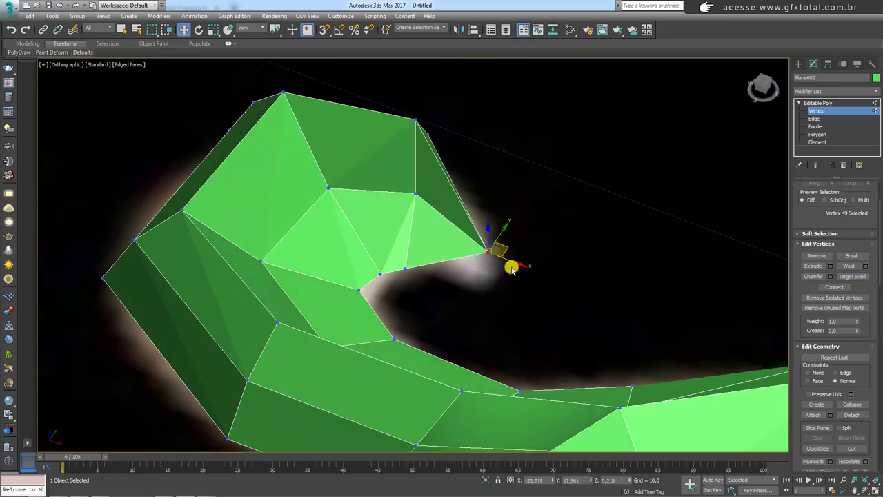
# Step: Set Constraints to None and reposition the tip vertices outward and to the right
pyautogui.click(807, 373)
pyautogui.moveTo(475, 262)
pyautogui.keyDown('alt'); pyautogui.mouseDown(button='middle')
pyautogui.moveTo(480, 248)
pyautogui.moveTo(497, 250)
pyautogui.mouseUp(button='middle'); pyautogui.keyUp('alt')
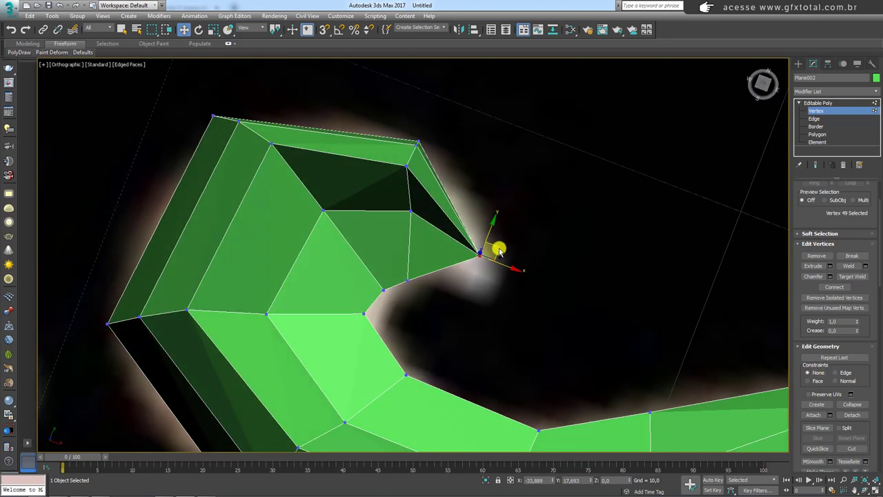
pyautogui.moveTo(496, 250); pyautogui.dragTo(510, 268)
pyautogui.click(409, 277)
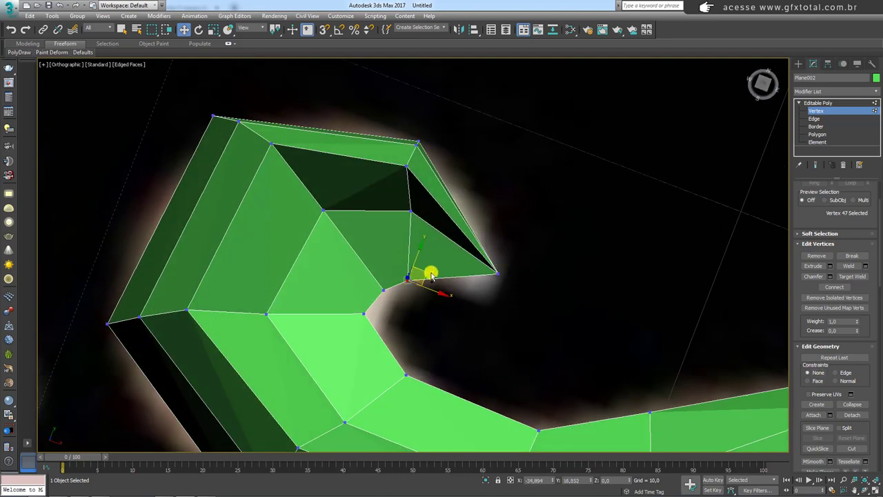
pyautogui.moveTo(431, 275); pyautogui.dragTo(449, 268)
pyautogui.click(412, 209)
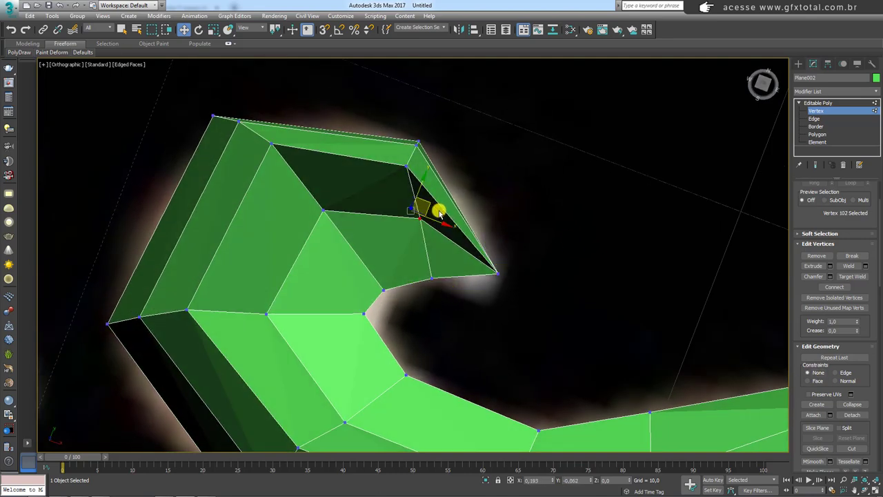
pyautogui.moveTo(440, 210)
pyautogui.keyDown('alt'); pyautogui.mouseDown(button='middle')
pyautogui.moveTo(476, 211)
pyautogui.moveTo(375, 164)
pyautogui.mouseUp(button='middle'); pyautogui.keyUp('alt')
pyautogui.scroll(-5, 386, 151)
pyautogui.scroll(3, 386, 152)
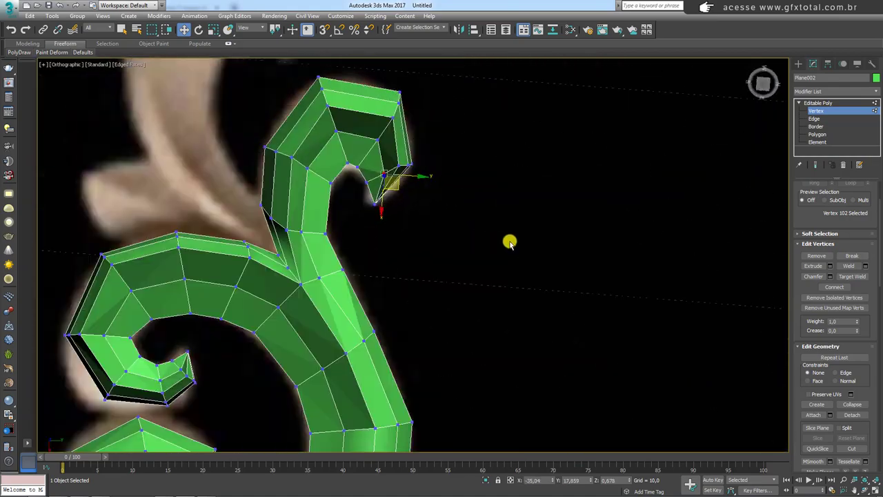
pyautogui.moveTo(509, 243)
pyautogui.keyDown('alt'); pyautogui.mouseDown(button='middle')
pyautogui.moveTo(603, 244)
pyautogui.moveTo(559, 239)
pyautogui.mouseUp(button='middle'); pyautogui.keyUp('alt')
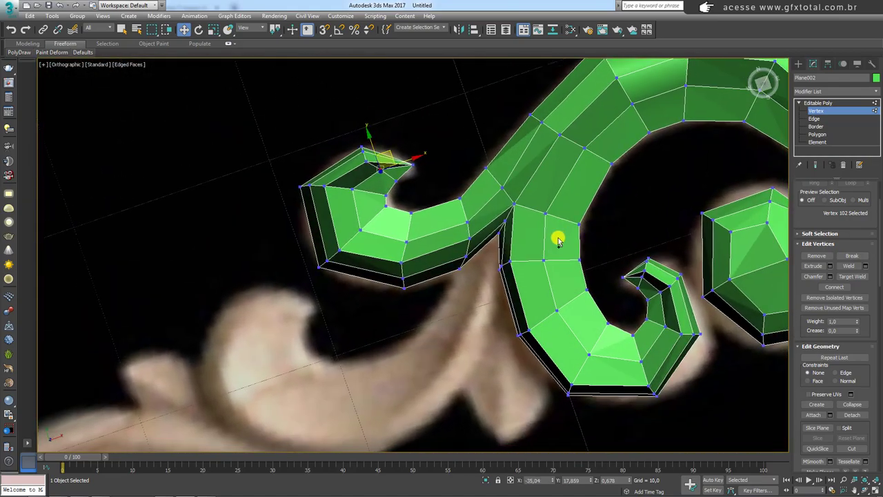
# Step: Compare the scroll with the reference carving in Top view, then return to Perspective at object level
pyautogui.press('t')
pyautogui.scroll(-3, 476, 227)
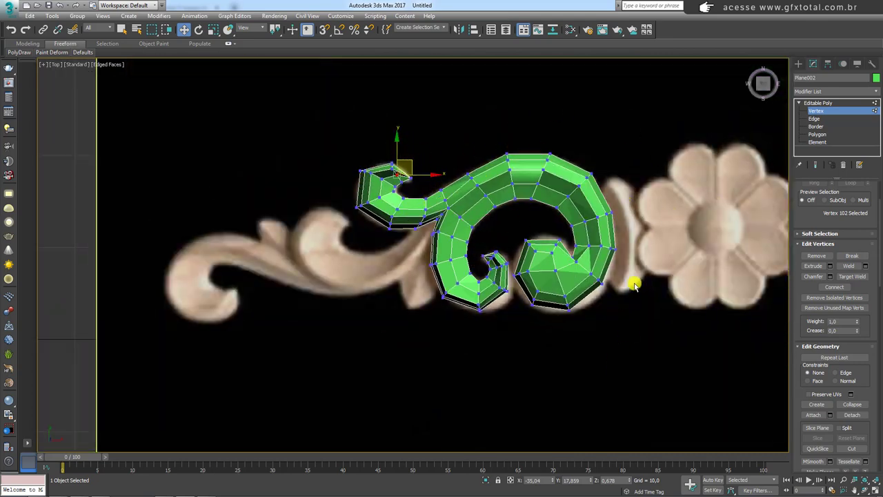
pyautogui.moveTo(633, 284); pyautogui.dragTo(477, 295, button='middle')
pyautogui.moveTo(686, 207); pyautogui.dragTo(487, 213, button='middle')
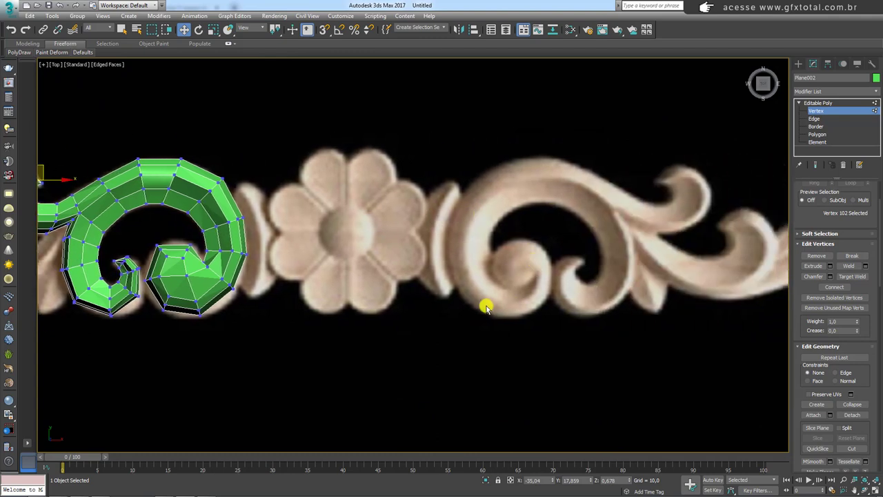
pyautogui.moveTo(455, 278); pyautogui.dragTo(604, 199)
pyautogui.moveTo(292, 206); pyautogui.dragTo(370, 197, button='middle')
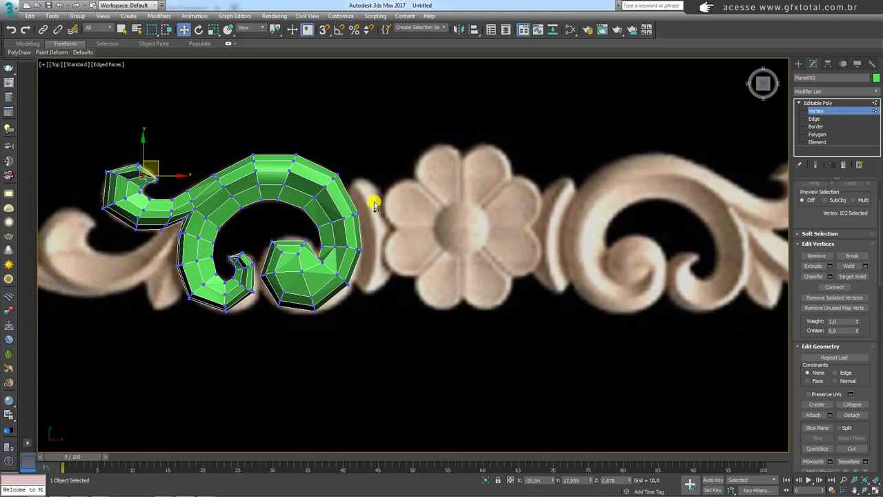
pyautogui.press('p')
pyautogui.click(830, 102)
pyautogui.moveTo(493, 223)
pyautogui.keyDown('alt'); pyautogui.mouseDown(button='middle')
pyautogui.moveTo(465, 197)
pyautogui.moveTo(457, 209)
pyautogui.mouseUp(button='middle'); pyautogui.keyUp('alt')
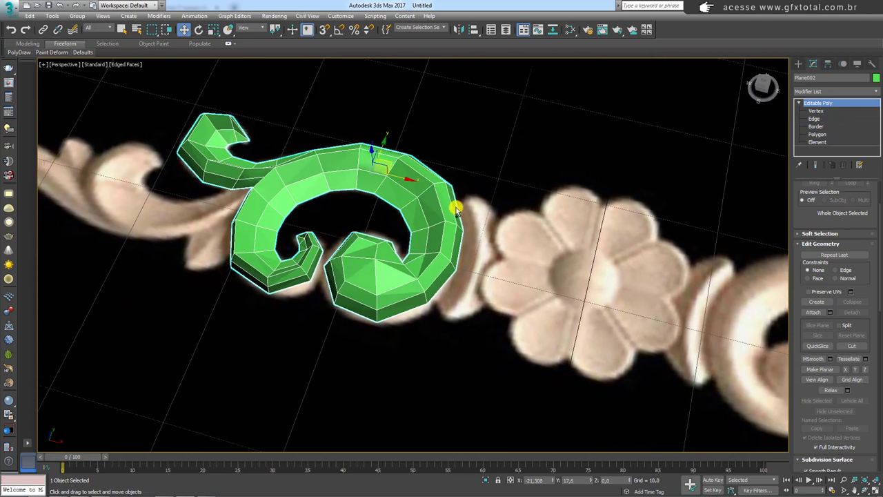
# Step: Add TurboSmooth to the green scroll with Iterations 3 and Isoline Display enabled
pyautogui.click(876, 91)
pyautogui.moveTo(876, 114); pyautogui.dragTo(870, 344)
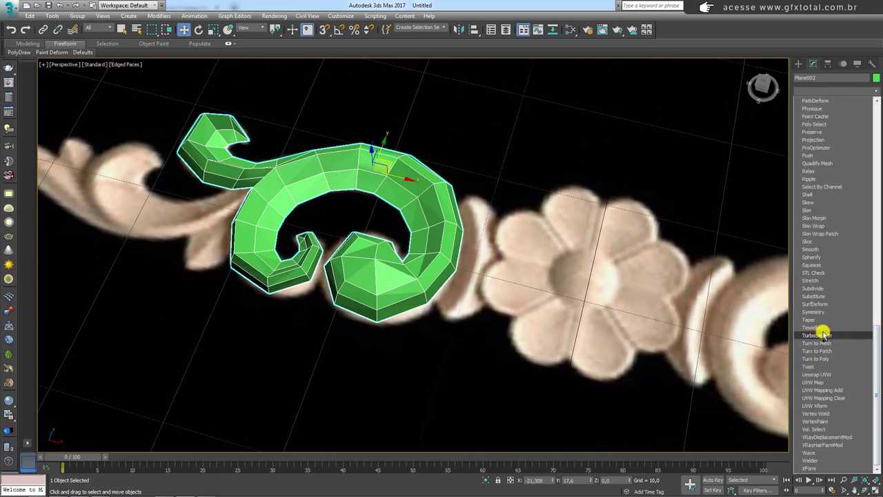
pyautogui.click(821, 335)
pyautogui.scroll(3, 488, 212)
pyautogui.keyDown('alt'); pyautogui.moveTo(583, 252); pyautogui.dragTo(579, 241, button='middle'); pyautogui.keyUp('alt')
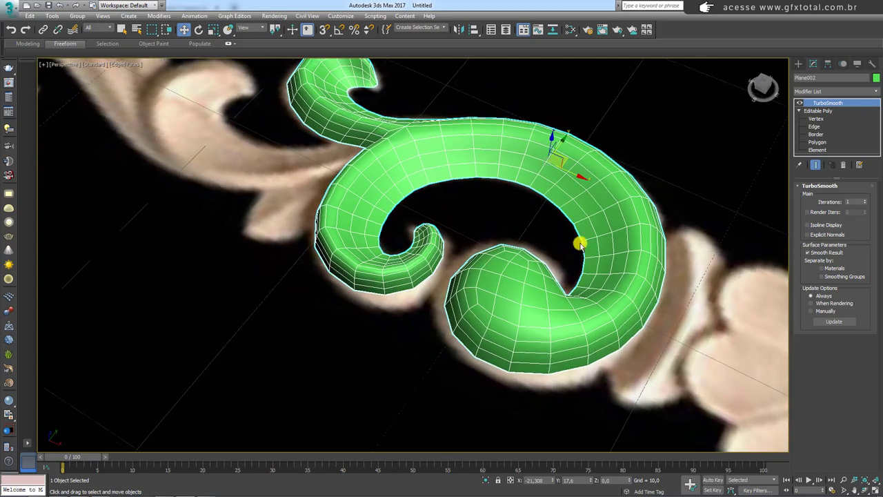
pyautogui.click(866, 199)
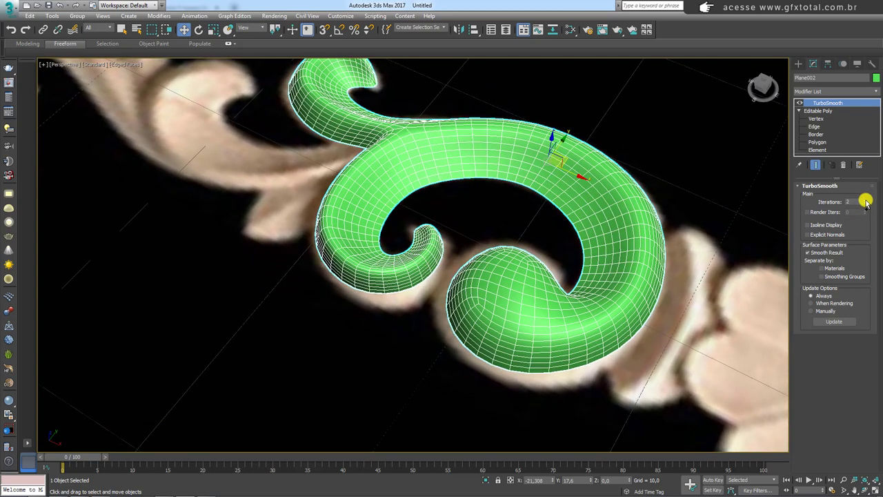
pyautogui.click(866, 200)
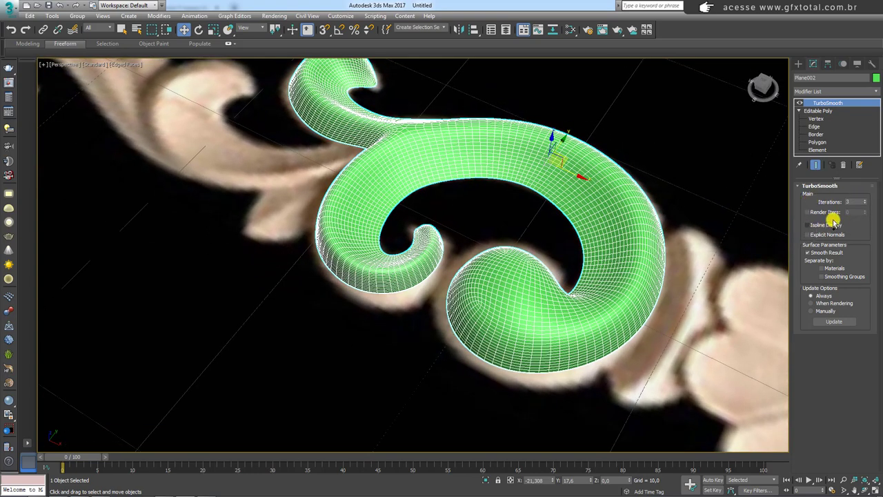
pyautogui.moveTo(802, 228); pyautogui.dragTo(843, 229)
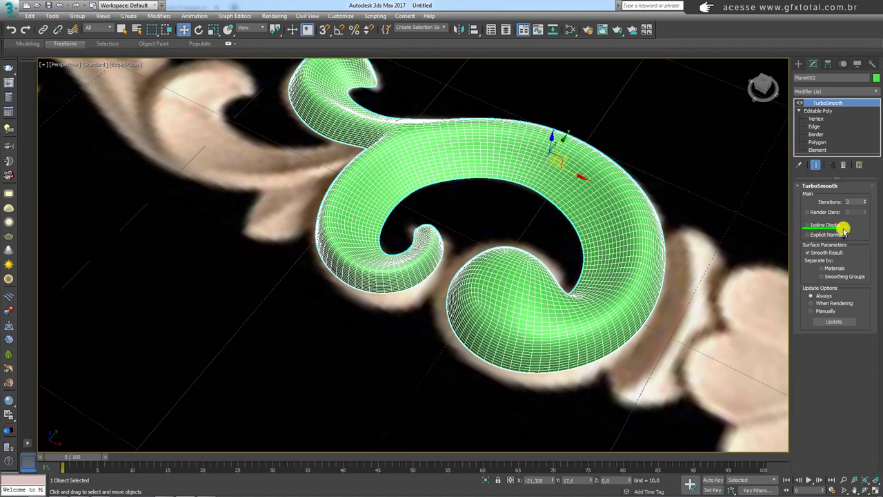
pyautogui.click(807, 225)
pyautogui.moveTo(347, 235)
pyautogui.keyDown('alt'); pyautogui.mouseDown(button='middle')
pyautogui.moveTo(419, 254)
pyautogui.moveTo(437, 306)
pyautogui.moveTo(322, 211)
pyautogui.moveTo(335, 211)
pyautogui.mouseUp(button='middle'); pyautogui.keyUp('alt')
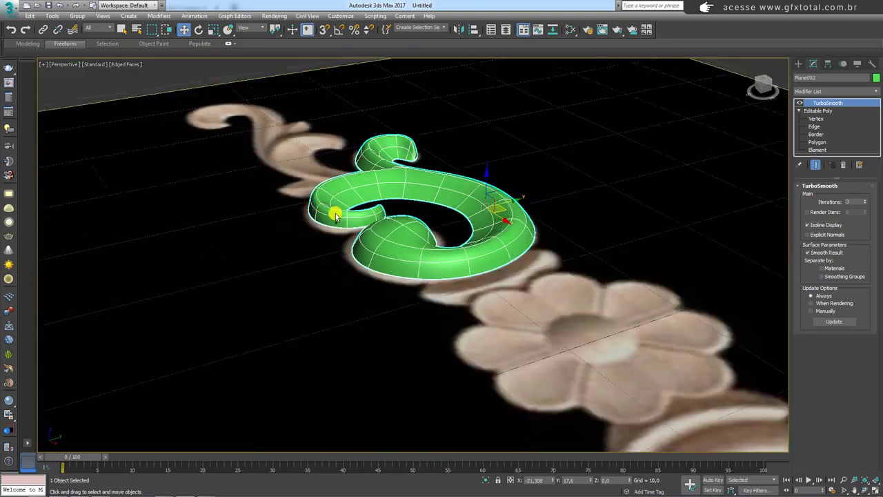
pyautogui.keyDown('alt'); pyautogui.moveTo(486, 242); pyautogui.dragTo(467, 268, button='middle'); pyautogui.keyUp('alt')
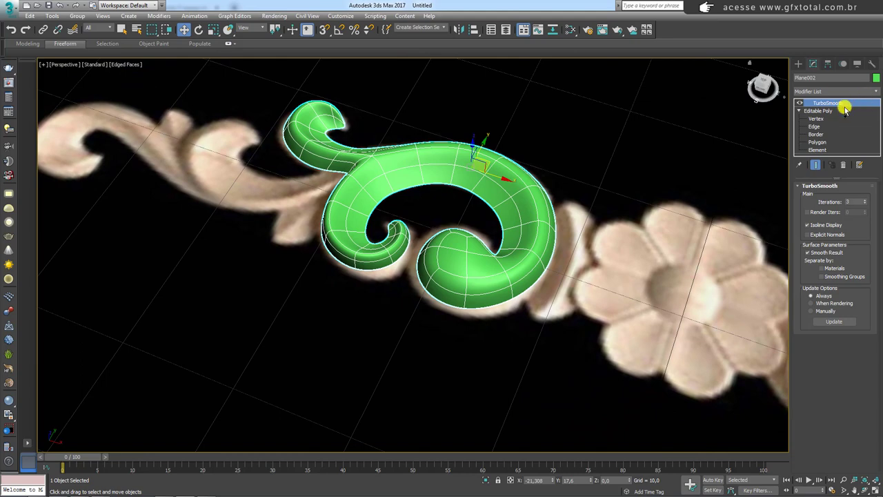
# Step: At Edge level, select the scroll's outline edge loops along the upper and lower curves
pyautogui.click(814, 127)
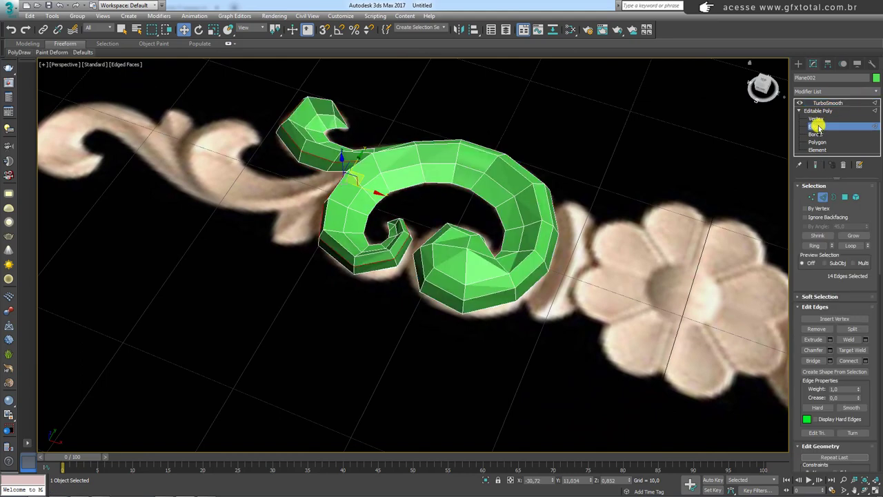
pyautogui.doubleClick(518, 176)
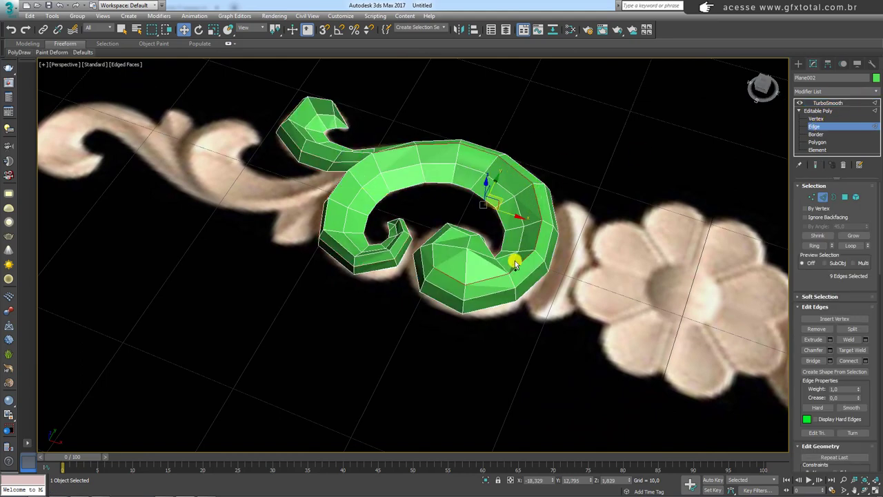
pyautogui.keyDown('alt'); pyautogui.moveTo(514, 263); pyautogui.dragTo(533, 281, button='middle'); pyautogui.keyUp('alt')
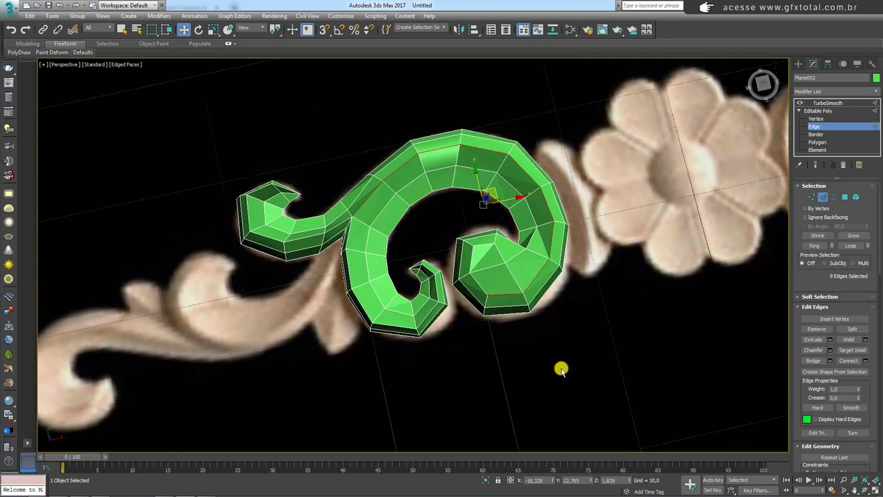
pyautogui.keyDown('alt'); pyautogui.moveTo(481, 276); pyautogui.dragTo(488, 286); pyautogui.keyUp('alt')
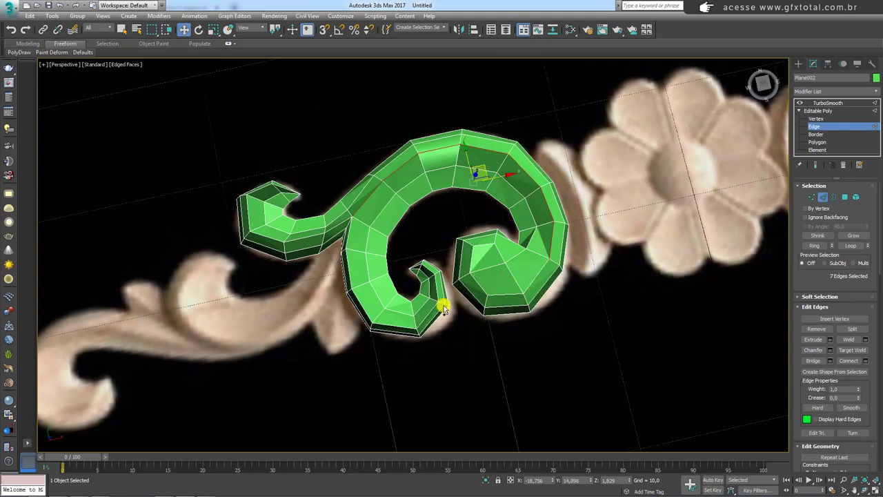
pyautogui.scroll(3, 443, 308)
pyautogui.keyDown('ctrl'); pyautogui.click(338, 257); pyautogui.keyUp('ctrl')
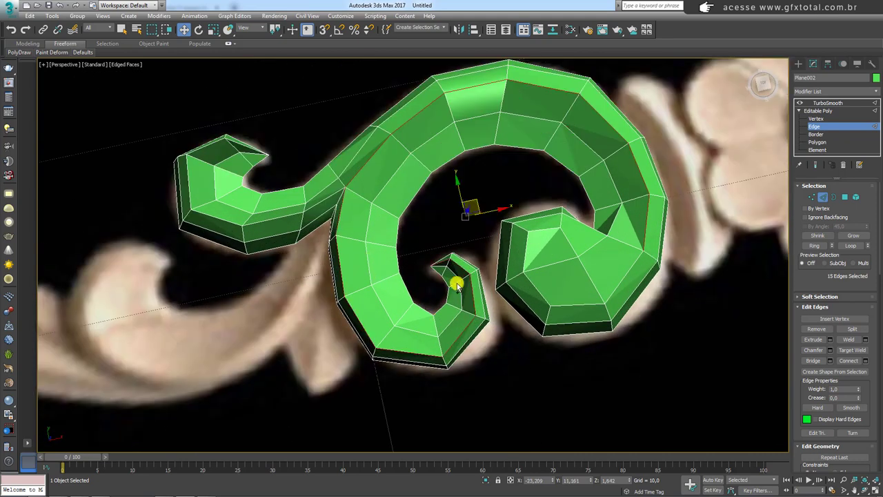
pyautogui.moveTo(453, 285)
pyautogui.keyDown('alt'); pyautogui.mouseDown(button='middle')
pyautogui.moveTo(473, 262)
pyautogui.moveTo(472, 271)
pyautogui.mouseUp(button='middle'); pyautogui.keyUp('alt')
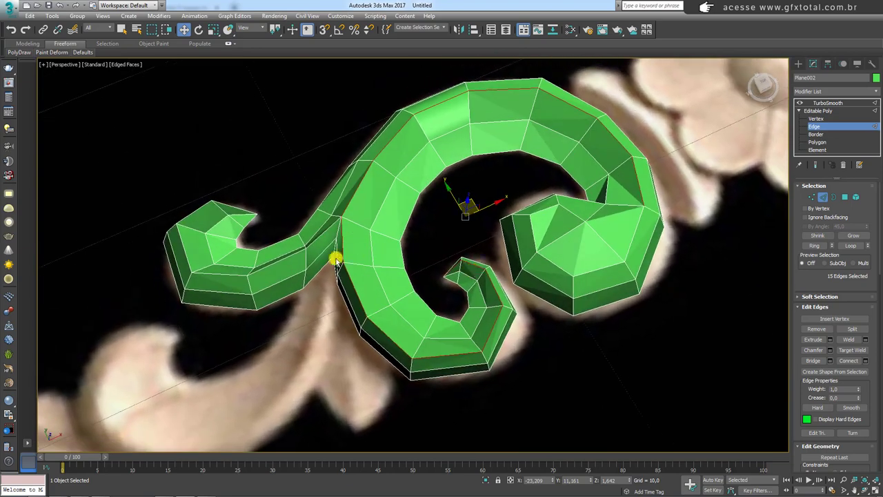
pyautogui.keyDown('ctrl'); pyautogui.click(289, 258); pyautogui.keyUp('ctrl')
pyautogui.moveTo(347, 260)
pyautogui.keyDown('alt'); pyautogui.mouseDown(button='middle')
pyautogui.moveTo(444, 278)
pyautogui.moveTo(428, 271)
pyautogui.mouseUp(button='middle'); pyautogui.keyUp('alt')
pyautogui.scroll(-5, 427, 271)
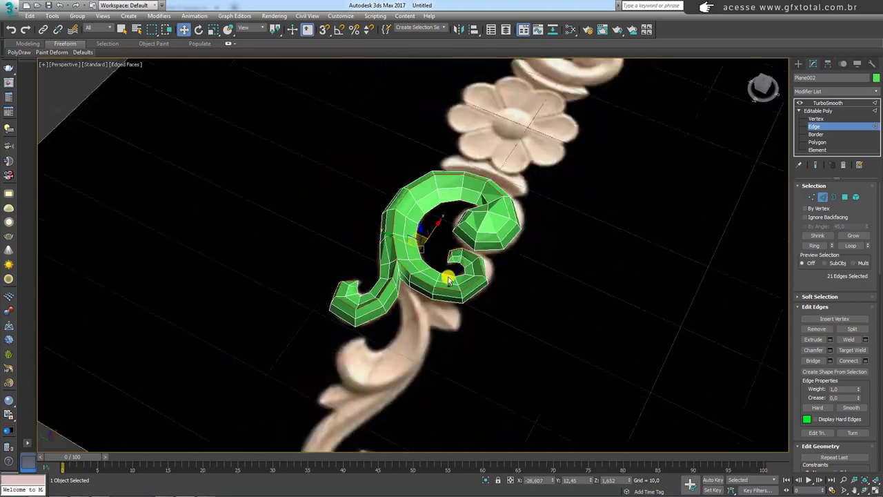
# Step: Set Crease to 1.0 on the 21 selected outline edges and return to Editable Poly
pyautogui.moveTo(782, 284); pyautogui.dragTo(801, 170)
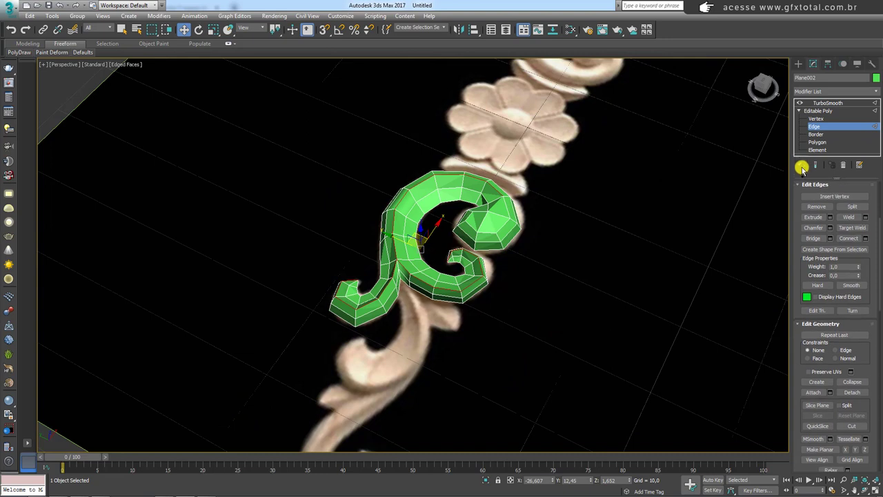
pyautogui.moveTo(833, 272)
pyautogui.mouseDown()
pyautogui.moveTo(808, 273)
pyautogui.moveTo(861, 286)
pyautogui.moveTo(820, 274)
pyautogui.moveTo(859, 196)
pyautogui.mouseUp()
pyautogui.click(830, 109)
# Step: Select TurboSmooth in the stack and turn off Edged Faces with F4 to view the smooth surface
pyautogui.click(825, 103)
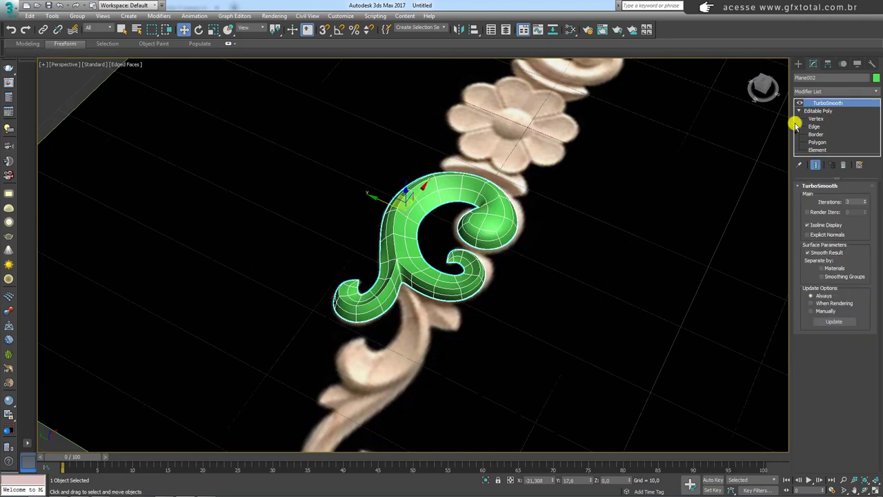
pyautogui.press('F4')
pyautogui.moveTo(569, 188)
pyautogui.keyDown('alt'); pyautogui.mouseDown(button='middle')
pyautogui.moveTo(466, 223)
pyautogui.moveTo(571, 252)
pyautogui.moveTo(542, 289)
pyautogui.mouseUp(button='middle'); pyautogui.keyUp('alt')
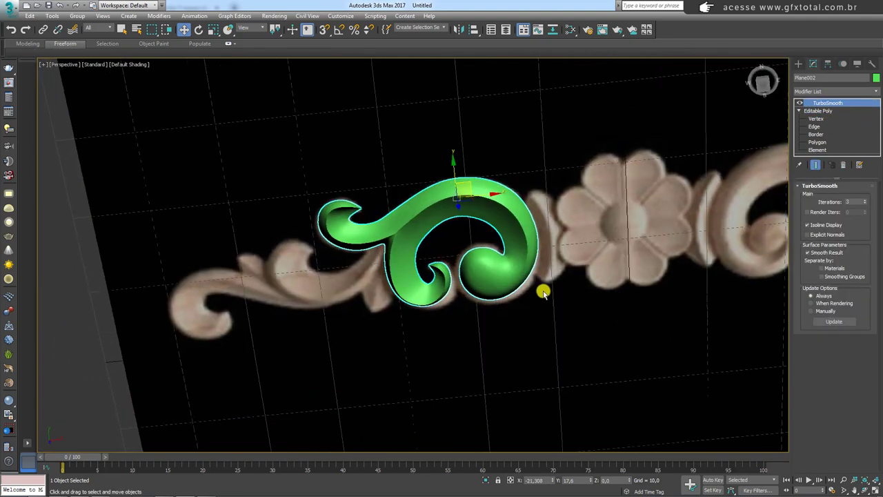
pyautogui.scroll(2, 542, 290)
pyautogui.scroll(3, 522, 311)
pyautogui.scroll(3, 517, 274)
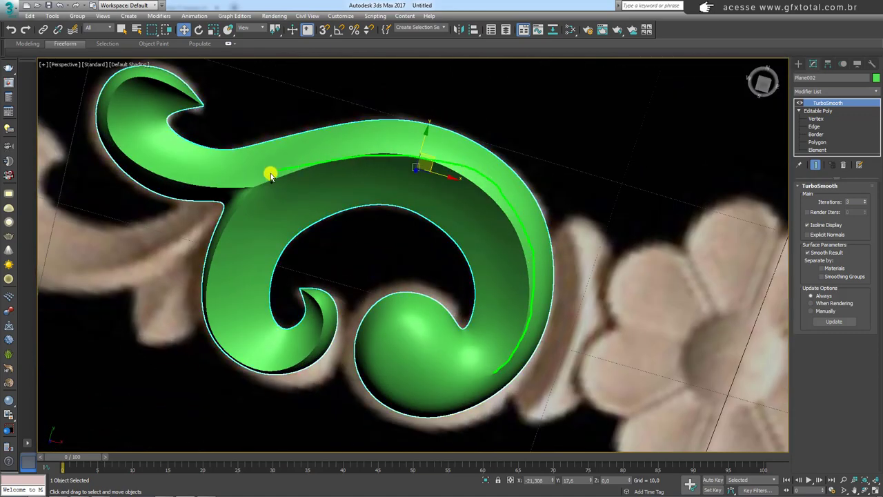
pyautogui.keyDown('alt'); pyautogui.moveTo(434, 308); pyautogui.dragTo(481, 250, button='middle'); pyautogui.keyUp('alt')
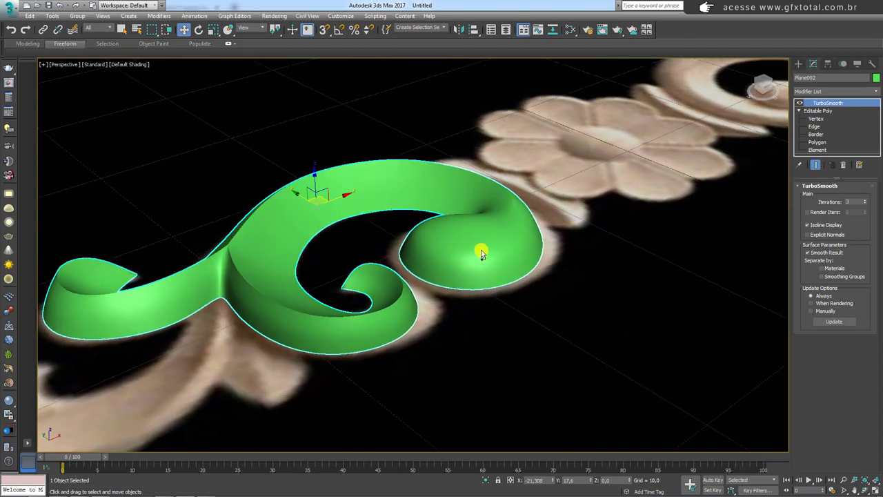
# Step: Select one edge near the right-hand curl and, with Show End Result on, set its Crease to 0,5
pyautogui.click(814, 126)
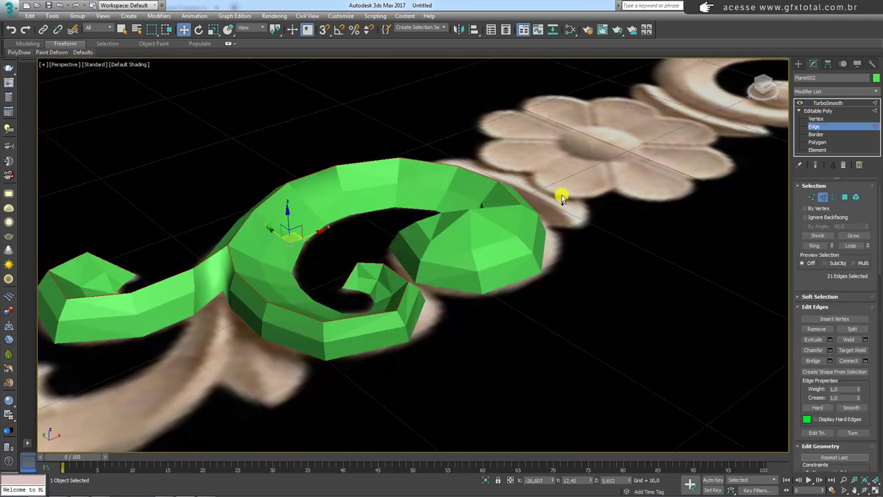
pyautogui.keyDown('alt'); pyautogui.moveTo(562, 193); pyautogui.dragTo(512, 237, button='middle'); pyautogui.keyUp('alt')
pyautogui.scroll(2, 512, 237)
pyautogui.click(528, 174)
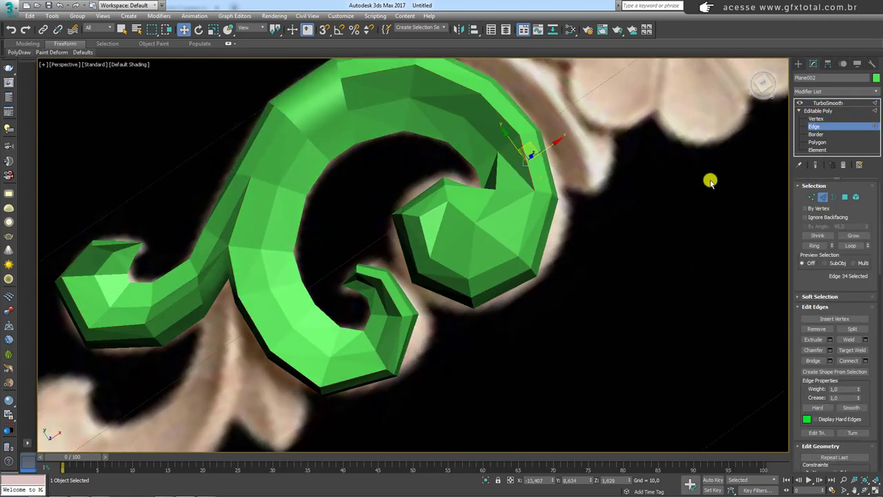
pyautogui.click(814, 164)
pyautogui.keyDown('alt'); pyautogui.moveTo(631, 242); pyautogui.dragTo(648, 249, button='middle'); pyautogui.keyUp('alt')
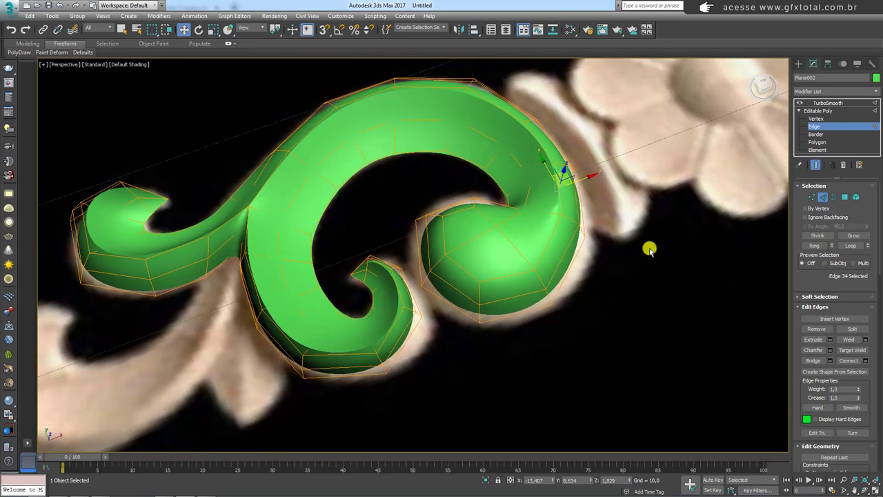
pyautogui.scroll(-2, 870, 326)
pyautogui.scroll(-1, 870, 326)
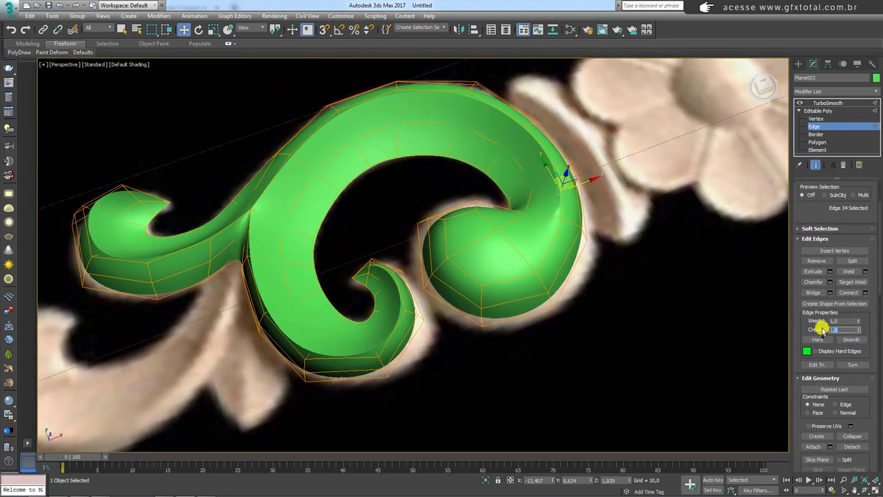
pyautogui.write('0,5')
pyautogui.press('Return')
# Step: Inspect the creased edge from several angles and return to Editable Poly object level
pyautogui.moveTo(544, 195)
pyautogui.keyDown('alt'); pyautogui.mouseDown(button='middle')
pyautogui.moveTo(547, 246)
pyautogui.moveTo(487, 140)
pyautogui.mouseUp(button='middle'); pyautogui.keyUp('alt')
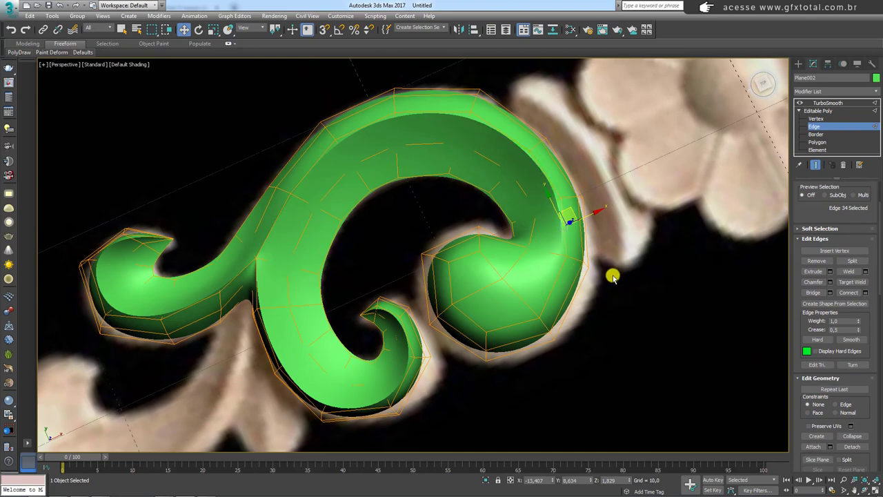
pyautogui.moveTo(613, 276)
pyautogui.keyDown('alt'); pyautogui.mouseDown(button='middle')
pyautogui.moveTo(526, 228)
pyautogui.moveTo(524, 247)
pyautogui.moveTo(566, 262)
pyautogui.moveTo(569, 290)
pyautogui.moveTo(561, 290)
pyautogui.mouseUp(button='middle'); pyautogui.keyUp('alt')
pyautogui.scroll(-3, 561, 289)
pyautogui.moveTo(512, 236)
pyautogui.keyDown('alt'); pyautogui.mouseDown(button='middle')
pyautogui.moveTo(518, 225)
pyautogui.moveTo(446, 225)
pyautogui.moveTo(545, 225)
pyautogui.moveTo(472, 342)
pyautogui.mouseUp(button='middle'); pyautogui.keyUp('alt')
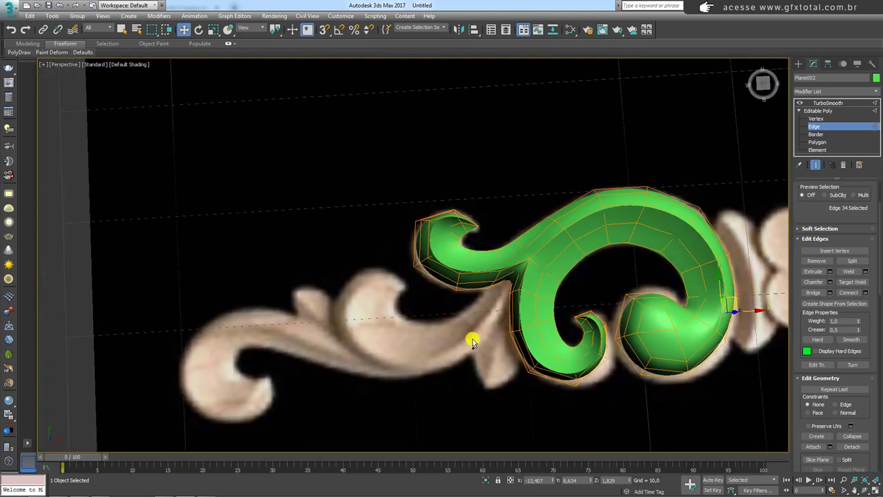
pyautogui.click(821, 111)
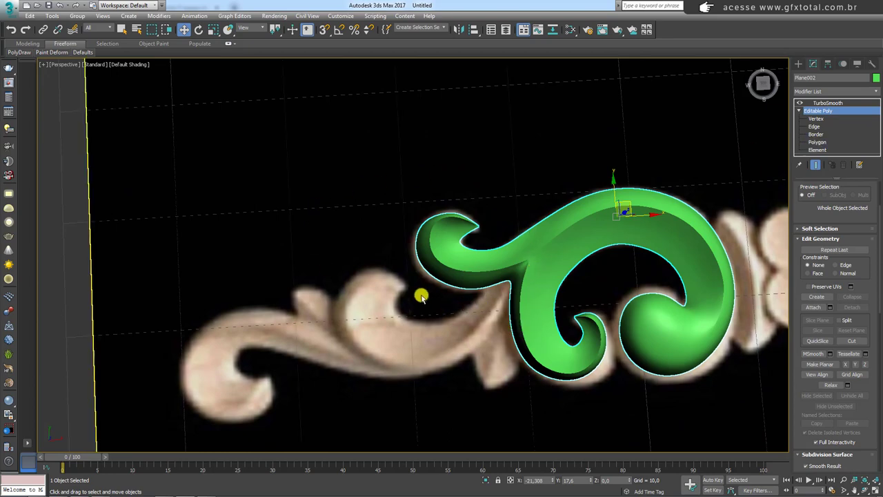
# Step: Select the left curl's 24 polygons and Shift-drag a copy down and to the left
pyautogui.moveTo(420, 296)
pyautogui.keyDown('alt'); pyautogui.mouseDown(button='middle')
pyautogui.moveTo(420, 248)
pyautogui.moveTo(435, 248)
pyautogui.mouseUp(button='middle'); pyautogui.keyUp('alt')
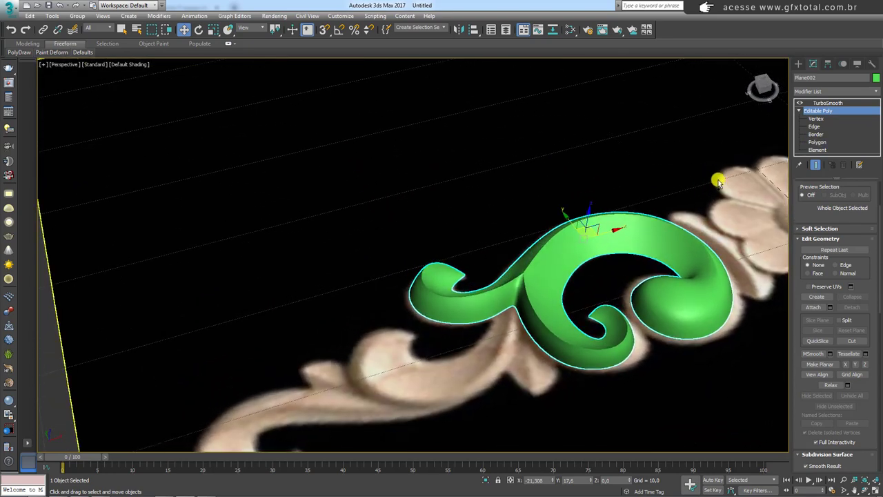
pyautogui.click(821, 141)
pyautogui.moveTo(377, 200)
pyautogui.keyDown('alt'); pyautogui.mouseDown(button='middle')
pyautogui.moveTo(376, 230)
pyautogui.moveTo(357, 216)
pyautogui.mouseUp(button='middle'); pyautogui.keyUp('alt')
pyautogui.moveTo(357, 215); pyautogui.dragTo(464, 305)
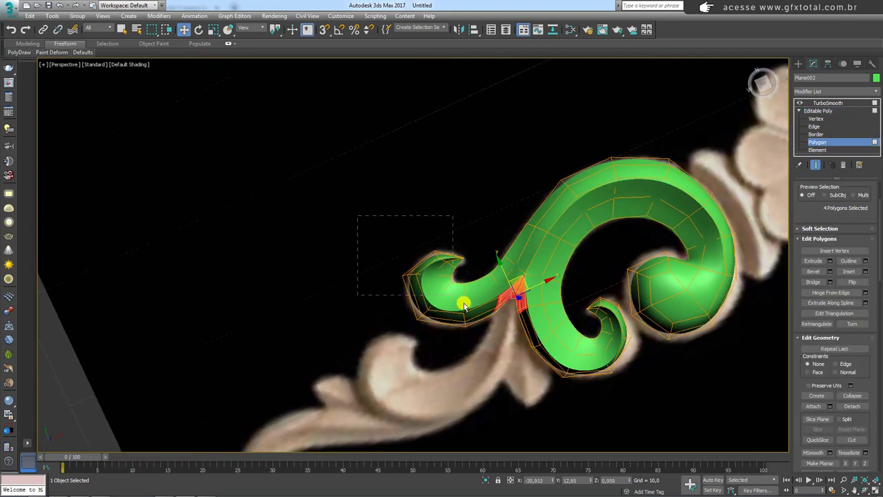
pyautogui.moveTo(491, 338); pyautogui.dragTo(491, 339)
pyautogui.click(814, 163)
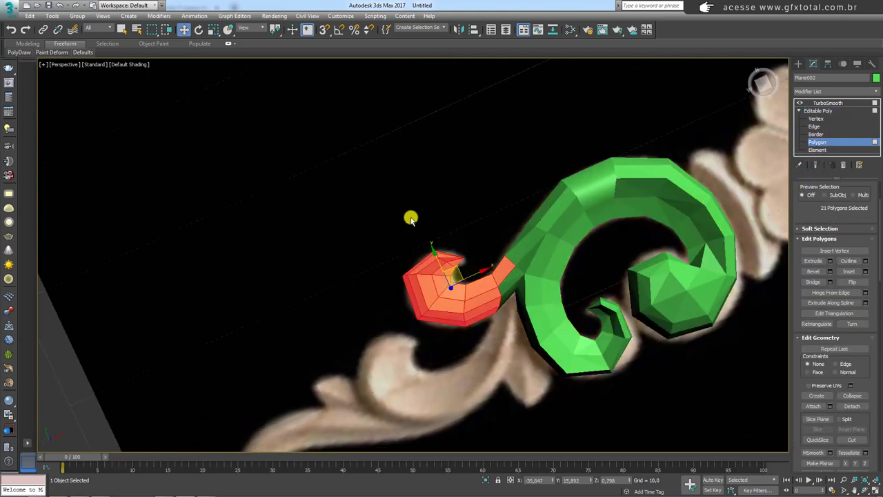
pyautogui.keyDown('ctrl'); pyautogui.click(502, 314); pyautogui.keyUp('ctrl')
pyautogui.moveTo(508, 332)
pyautogui.keyDown('alt'); pyautogui.mouseDown(button='middle')
pyautogui.moveTo(517, 232)
pyautogui.moveTo(542, 217)
pyautogui.mouseUp(button='middle'); pyautogui.keyUp('alt')
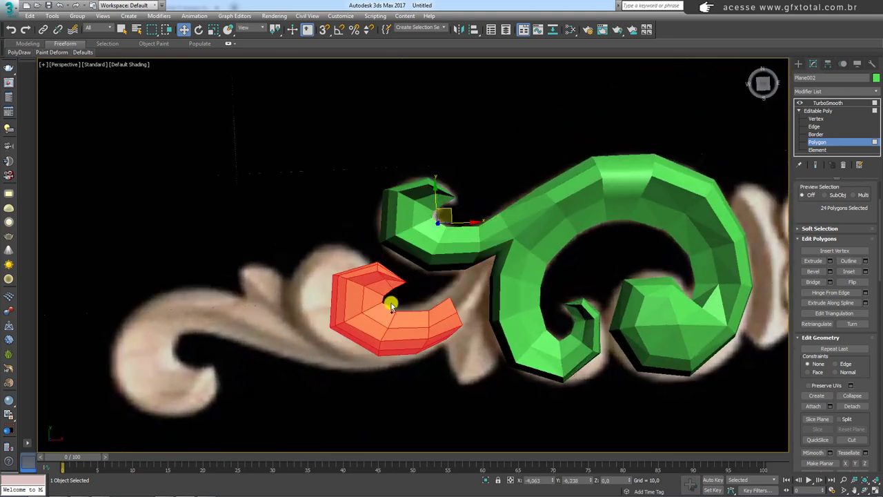
pyautogui.keyDown('shift'); pyautogui.moveTo(447, 212); pyautogui.dragTo(398, 314); pyautogui.keyUp('shift')
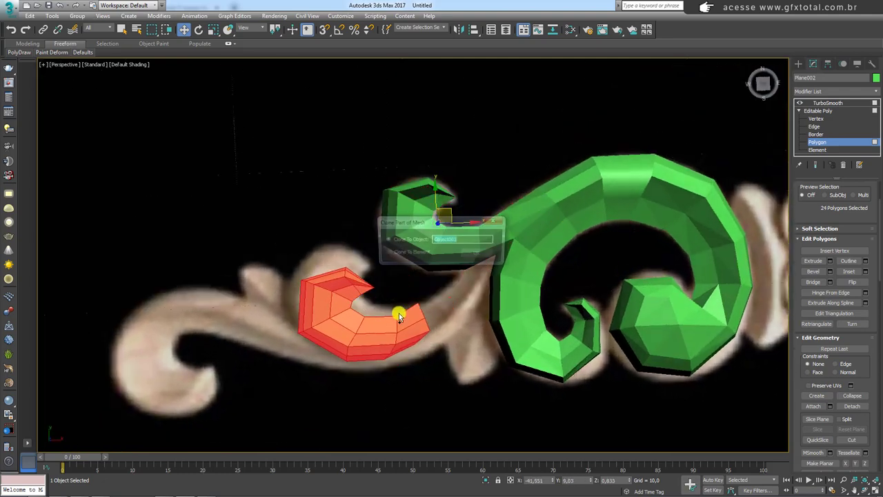
# Step: Clone the curl as an element of the same object and scale it up to fit the carving
pyautogui.click(397, 255)
pyautogui.click(483, 256)
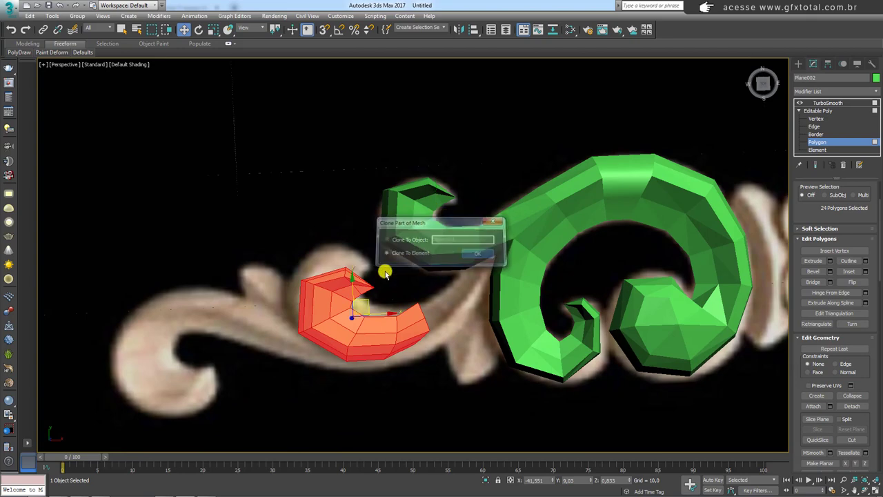
pyautogui.moveTo(384, 270)
pyautogui.keyDown('alt'); pyautogui.mouseDown(button='middle')
pyautogui.moveTo(409, 233)
pyautogui.moveTo(410, 256)
pyautogui.mouseUp(button='middle'); pyautogui.keyUp('alt')
pyautogui.moveTo(402, 258); pyautogui.dragTo(418, 255)
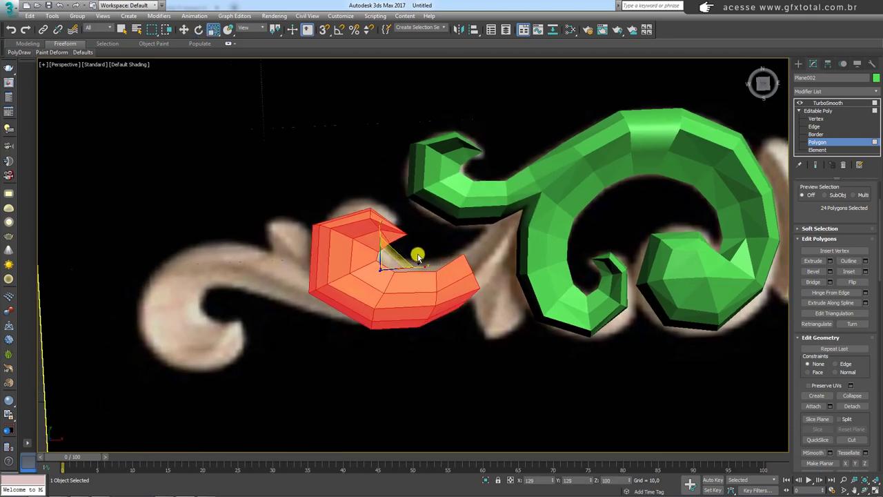
pyautogui.moveTo(418, 255)
pyautogui.mouseDown()
pyautogui.moveTo(410, 257)
pyautogui.moveTo(417, 262)
pyautogui.mouseUp()
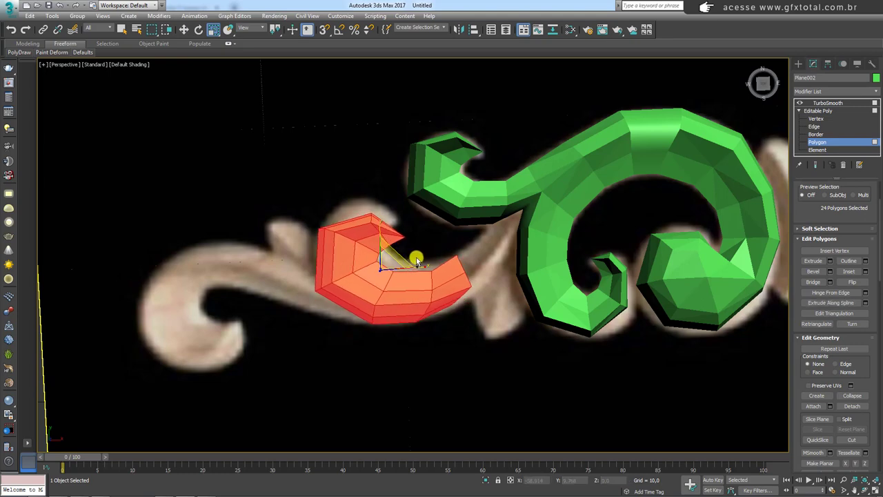
# Step: In the Top view, select the cloned curl's tip vertices and pull them up and left
pyautogui.press('t')
pyautogui.click(815, 118)
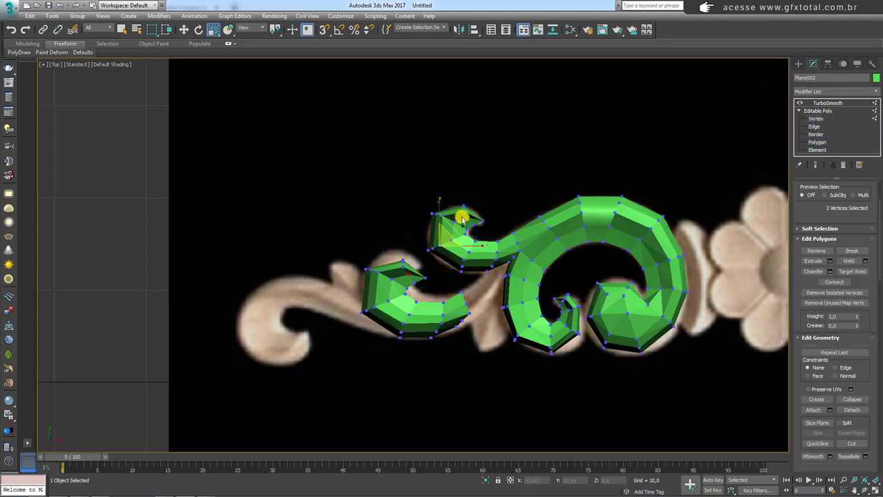
pyautogui.scroll(2, 417, 266)
pyautogui.click(432, 290)
pyautogui.press('w')
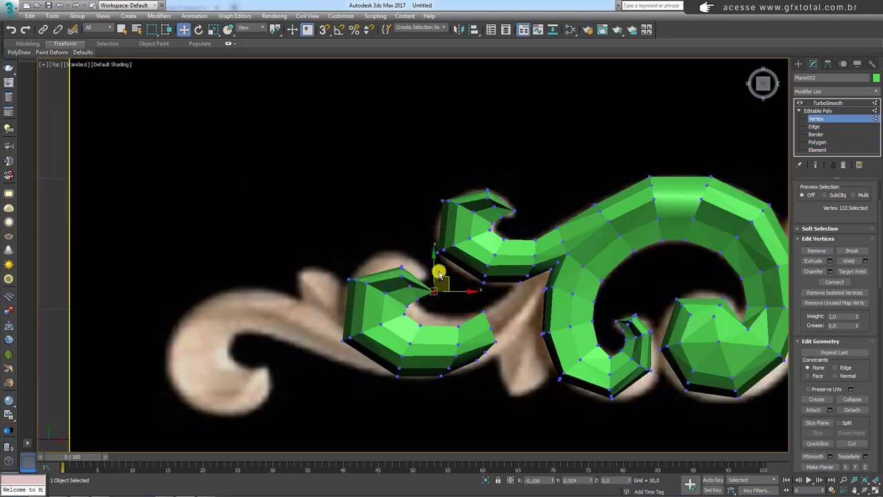
pyautogui.click(428, 273)
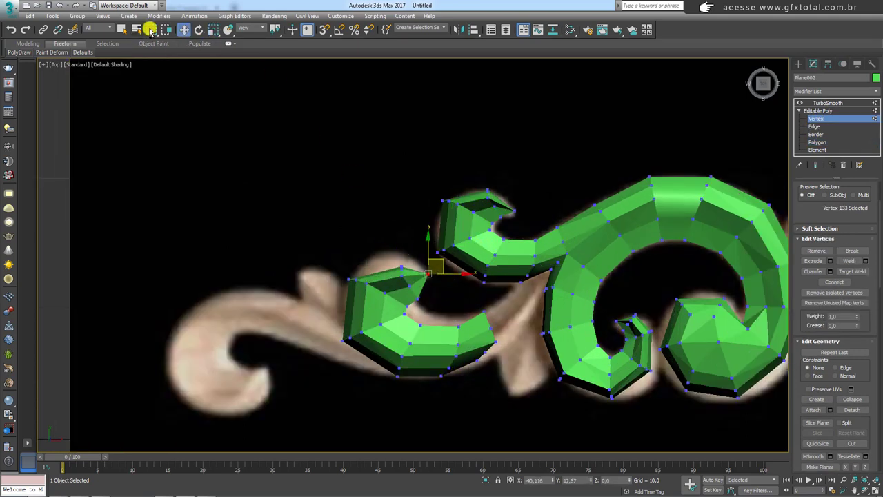
pyautogui.moveTo(152, 29); pyautogui.dragTo(151, 91)
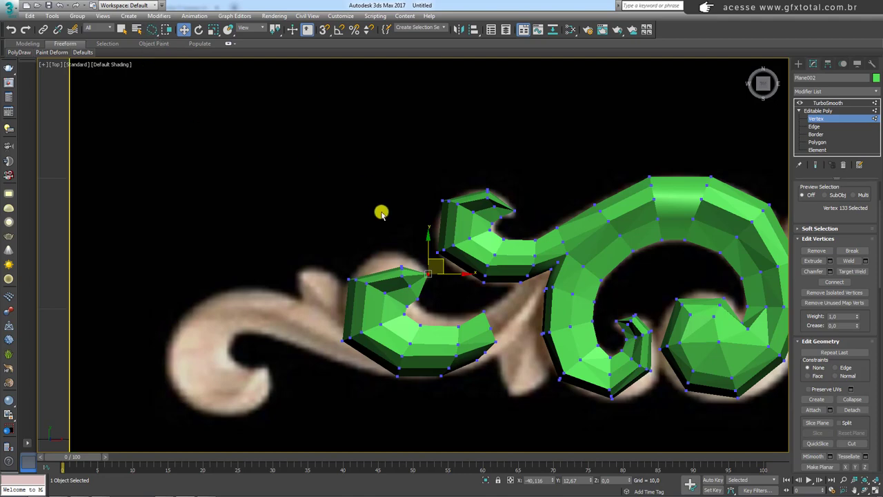
pyautogui.press('F3')
pyautogui.press('F3')
pyautogui.press('F4')
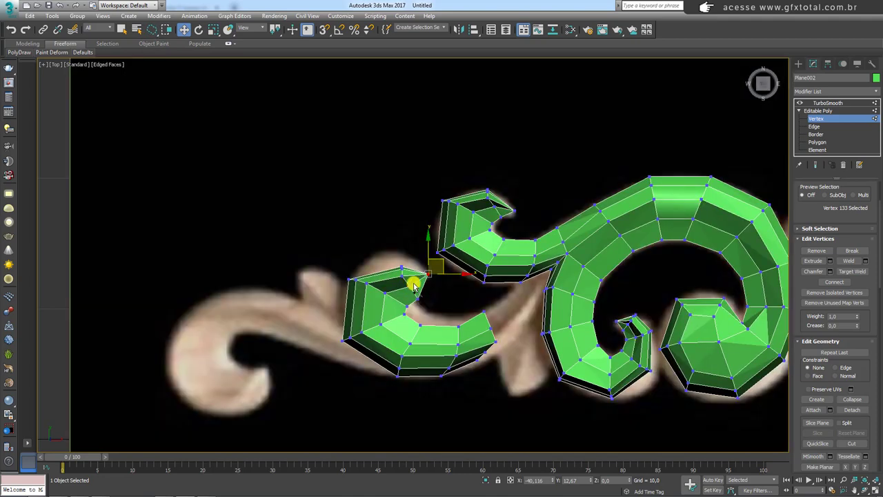
pyautogui.scroll(4, 413, 276)
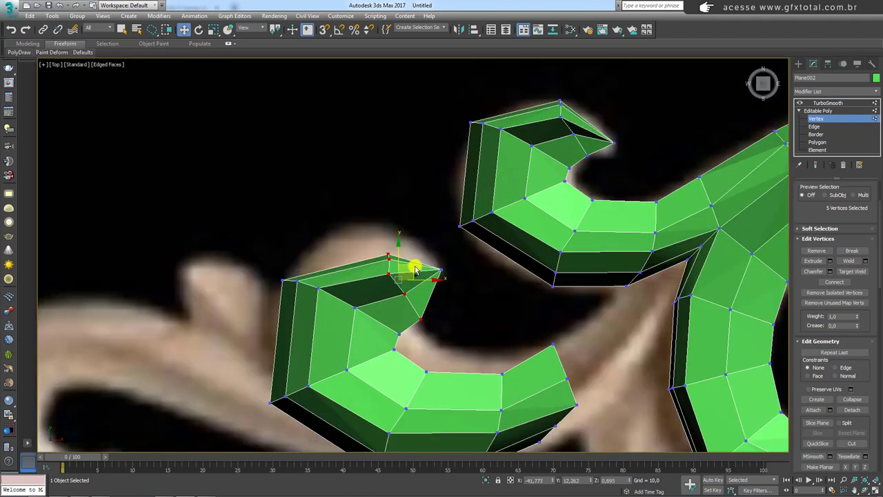
pyautogui.hotkey('ctrl', 'pageup')
pyautogui.moveTo(400, 244); pyautogui.dragTo(386, 224)
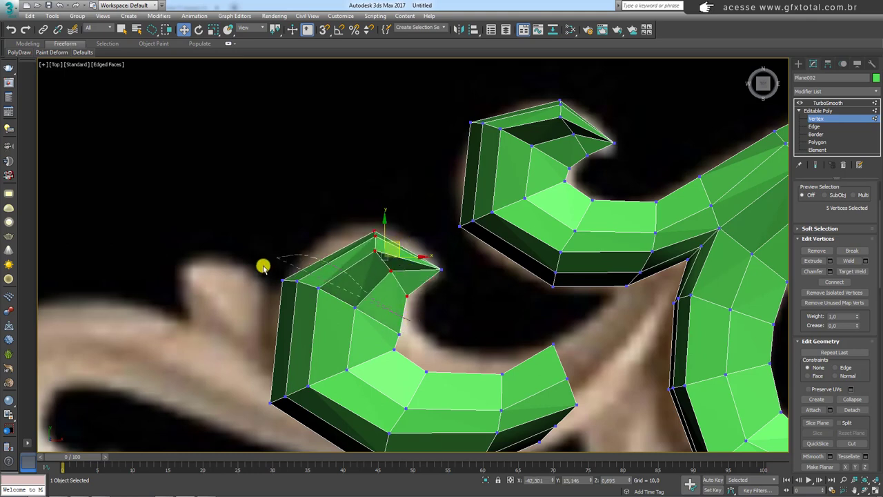
# Step: Scale the inner tip loop vertices inward and rotate the tip vertices slightly
pyautogui.moveTo(395, 347)
pyautogui.mouseDown()
pyautogui.moveTo(380, 310)
pyautogui.moveTo(345, 272)
pyautogui.moveTo(354, 273)
pyautogui.moveTo(344, 275)
pyautogui.mouseUp()
pyautogui.press('r')
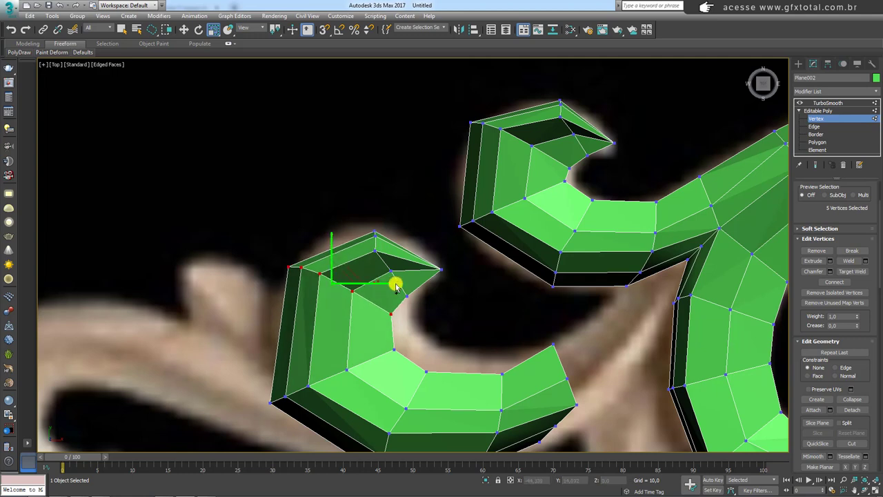
pyautogui.moveTo(345, 271); pyautogui.dragTo(346, 275)
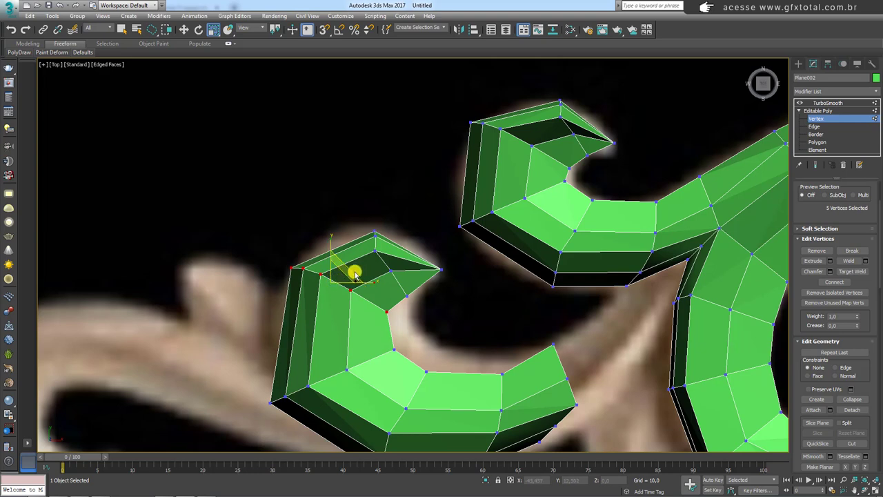
pyautogui.moveTo(354, 274); pyautogui.dragTo(352, 275)
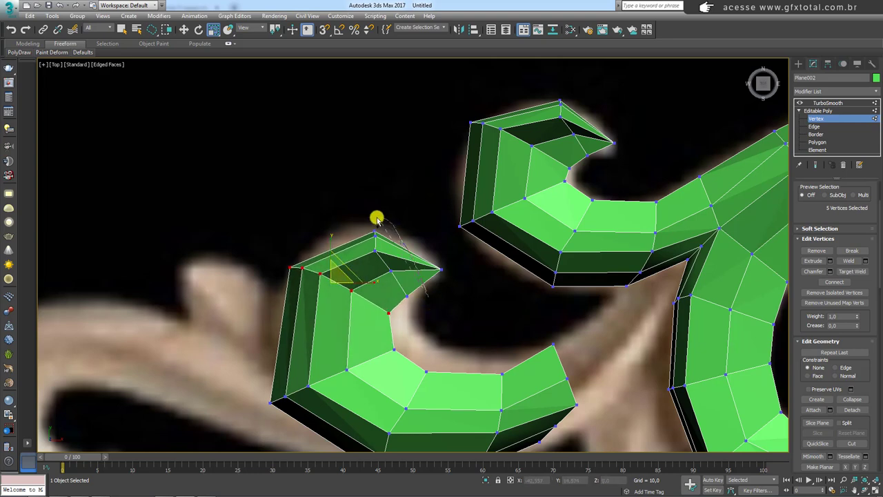
pyautogui.press('e')
pyautogui.moveTo(408, 237); pyautogui.dragTo(414, 238)
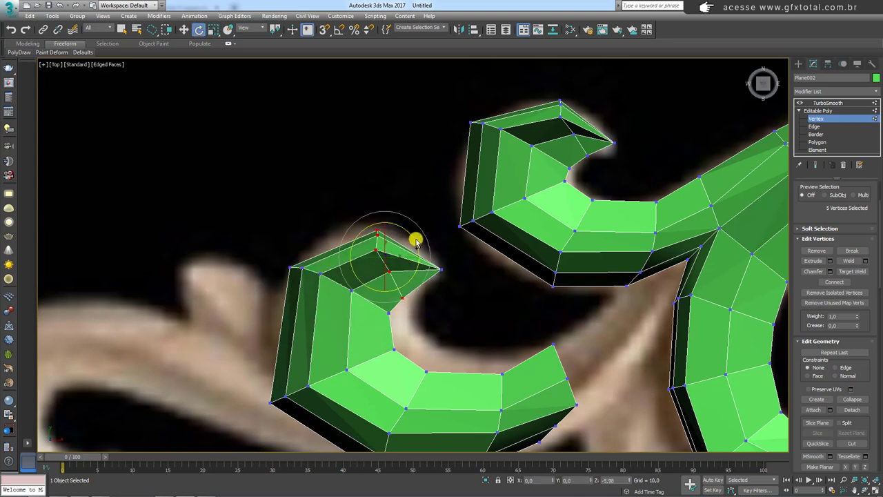
pyautogui.press('w')
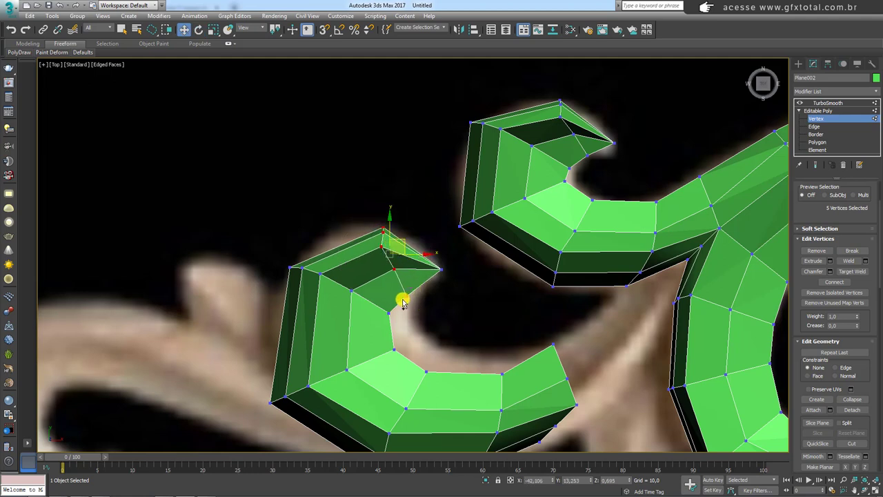
# Step: Nudge the curl's inner-edge vertices right and up onto the carved outline
pyautogui.click(413, 275)
pyautogui.click(408, 288)
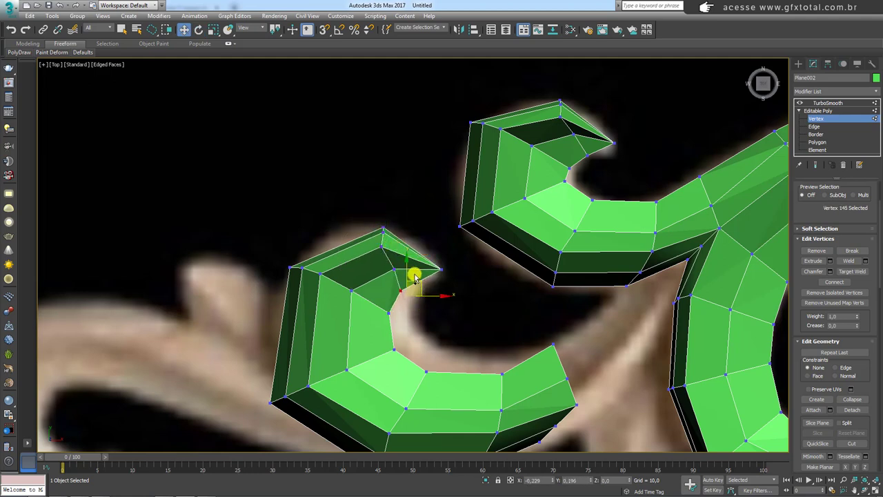
pyautogui.moveTo(394, 314)
pyautogui.mouseDown()
pyautogui.moveTo(418, 334)
pyautogui.moveTo(431, 327)
pyautogui.mouseUp()
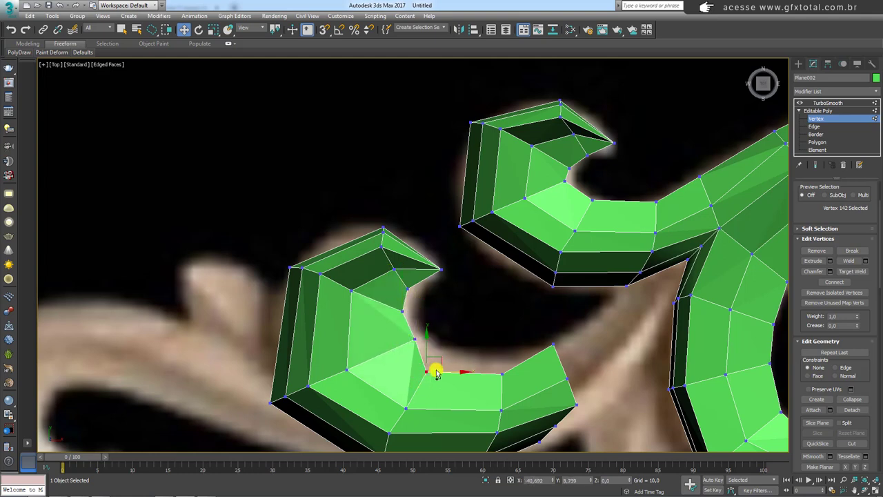
pyautogui.moveTo(444, 360); pyautogui.dragTo(454, 346)
pyautogui.click(505, 365)
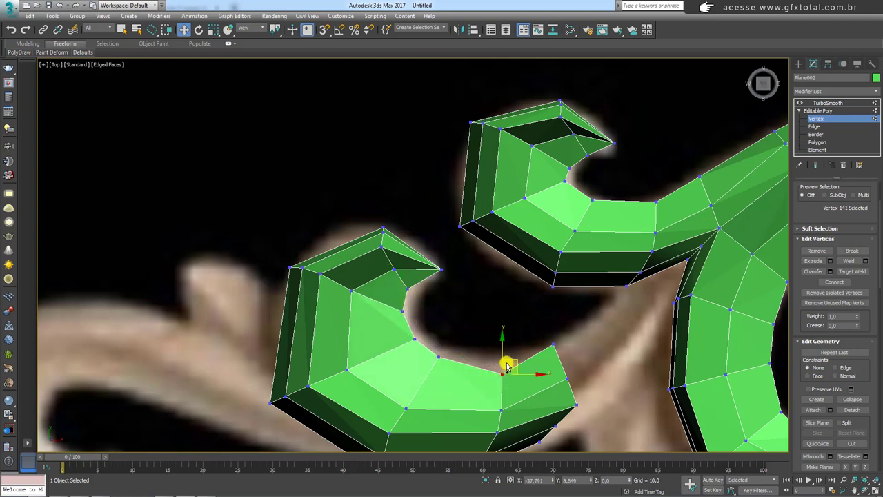
pyautogui.click(551, 345)
# Step: Move the lower arm's end vertex right and up and place two bottom-edge vertices
pyautogui.scroll(-3, 529, 339)
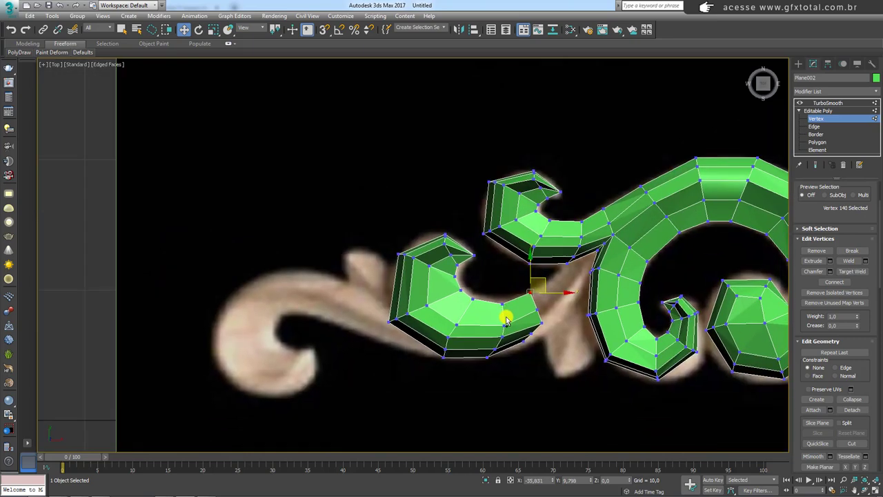
pyautogui.scroll(3, 549, 344)
pyautogui.click(534, 321)
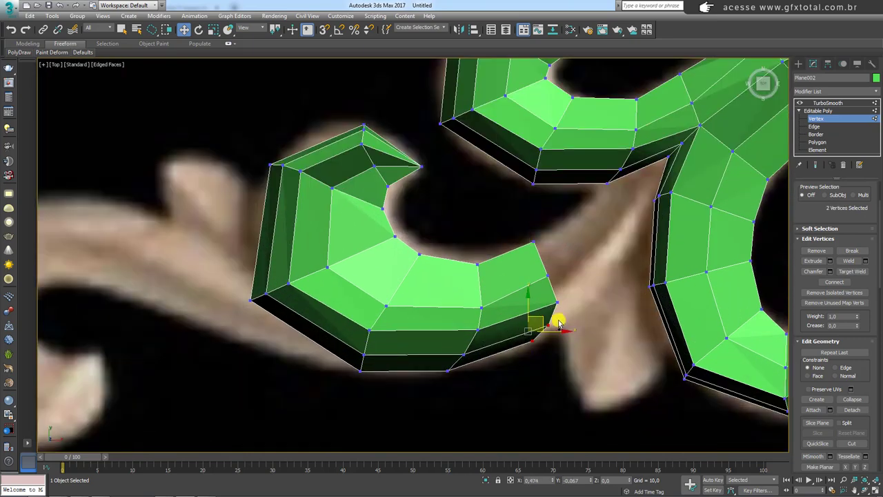
pyautogui.keyDown('ctrl'); pyautogui.click(556, 303); pyautogui.keyUp('ctrl')
pyautogui.click(540, 336)
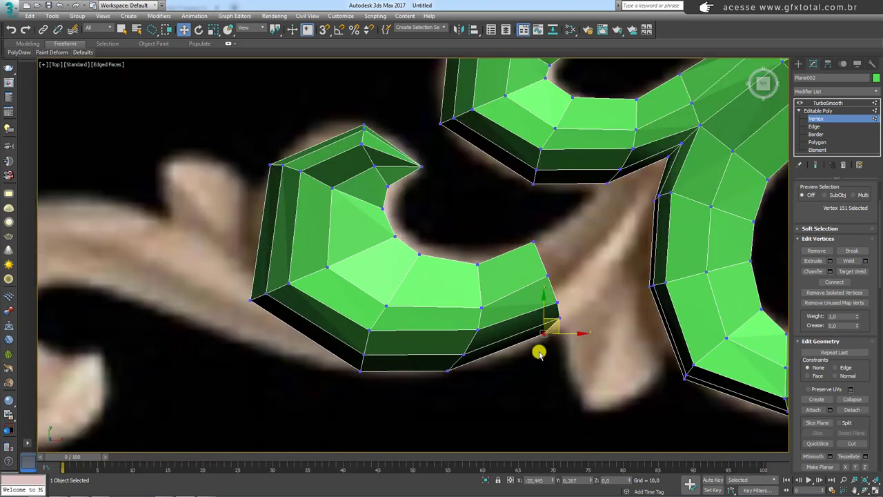
pyautogui.moveTo(563, 325); pyautogui.dragTo(581, 318)
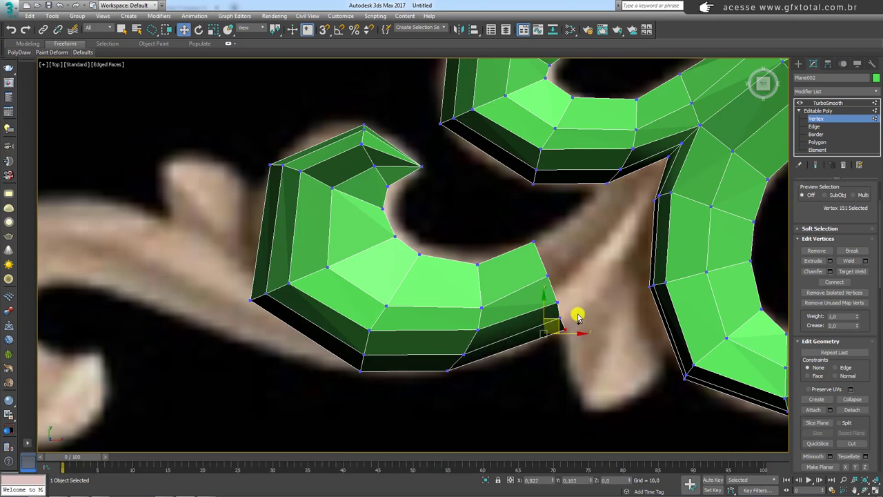
pyautogui.moveTo(429, 378); pyautogui.dragTo(488, 350)
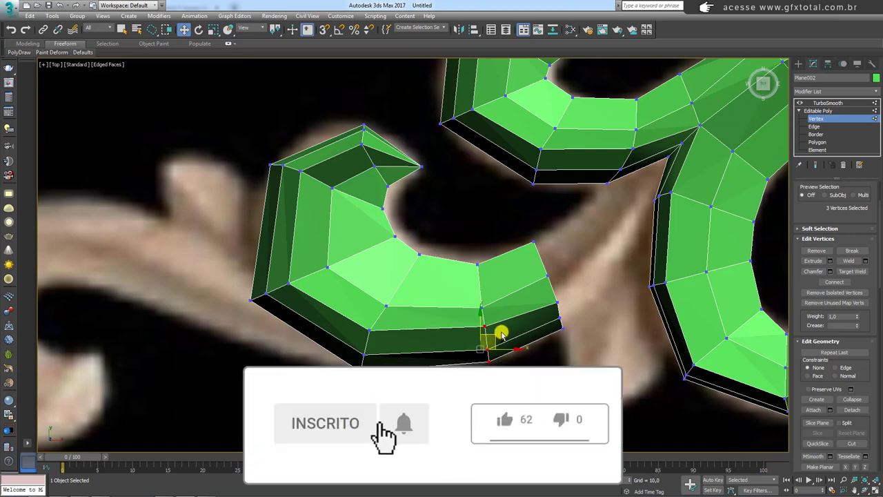
# Step: Shift the left-corner vertices into place, then select the top-left and top-point vertices
pyautogui.keyDown('ctrl'); pyautogui.click(476, 263); pyautogui.keyUp('ctrl')
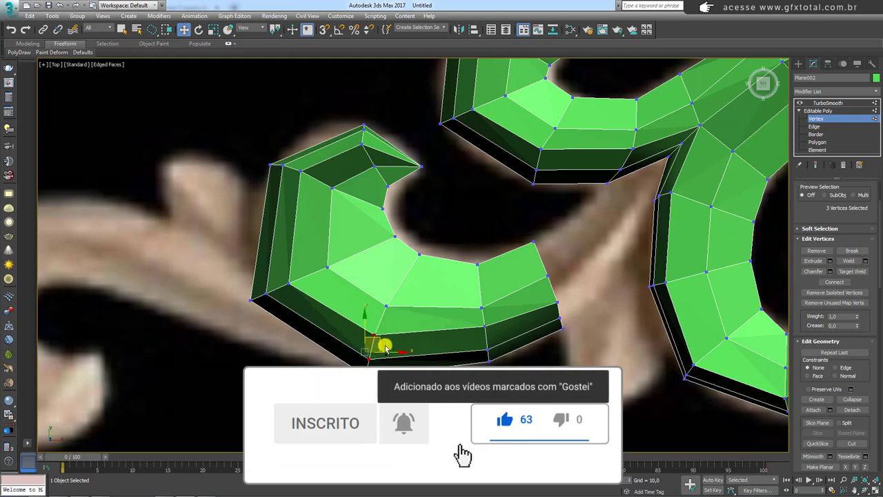
pyautogui.scroll(-5, 362, 330)
pyautogui.scroll(3, 345, 328)
pyautogui.moveTo(292, 349); pyautogui.dragTo(337, 309)
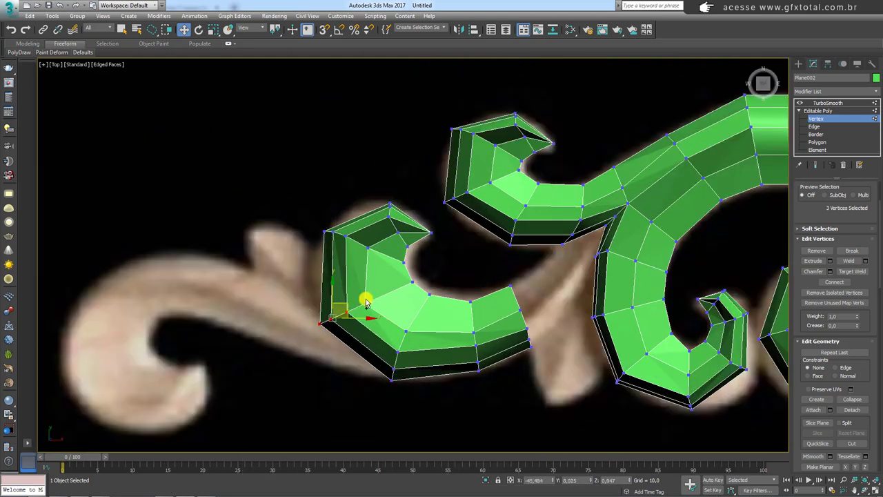
pyautogui.keyDown('ctrl'); pyautogui.click(389, 298); pyautogui.keyUp('ctrl')
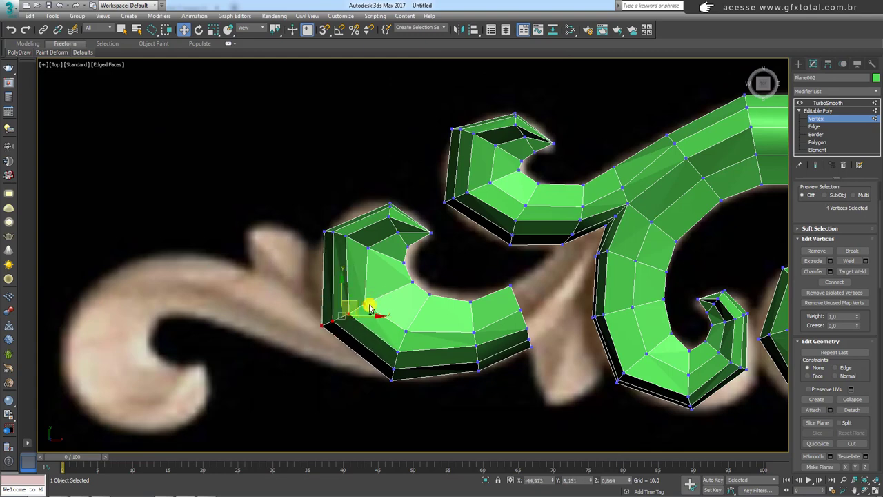
pyautogui.moveTo(358, 305); pyautogui.dragTo(361, 296)
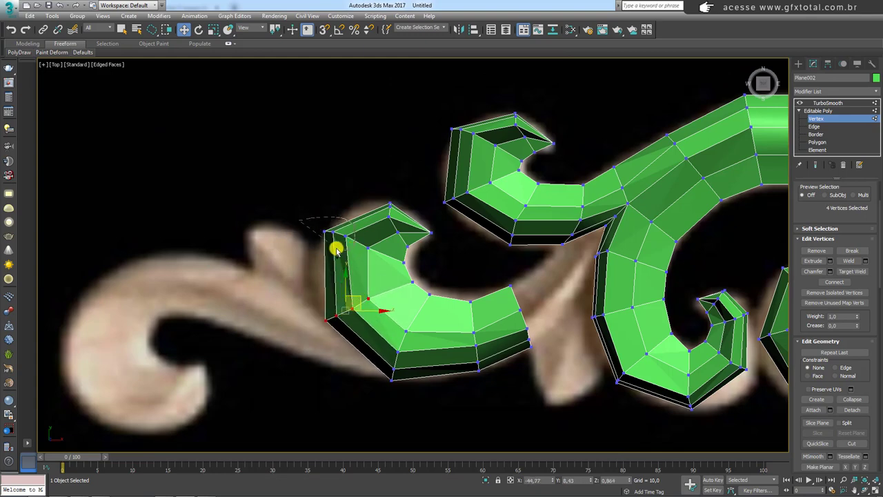
pyautogui.moveTo(336, 250)
pyautogui.mouseDown()
pyautogui.moveTo(346, 221)
pyautogui.moveTo(349, 230)
pyautogui.mouseUp()
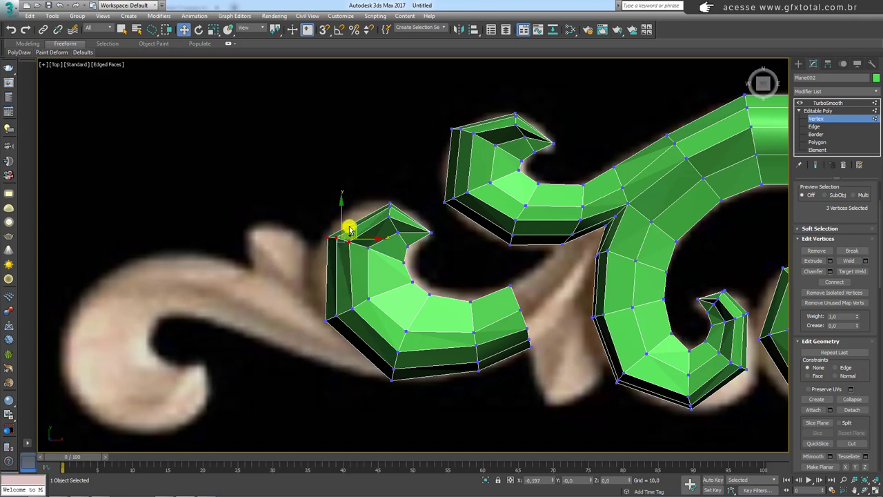
pyautogui.moveTo(398, 194); pyautogui.dragTo(404, 202)
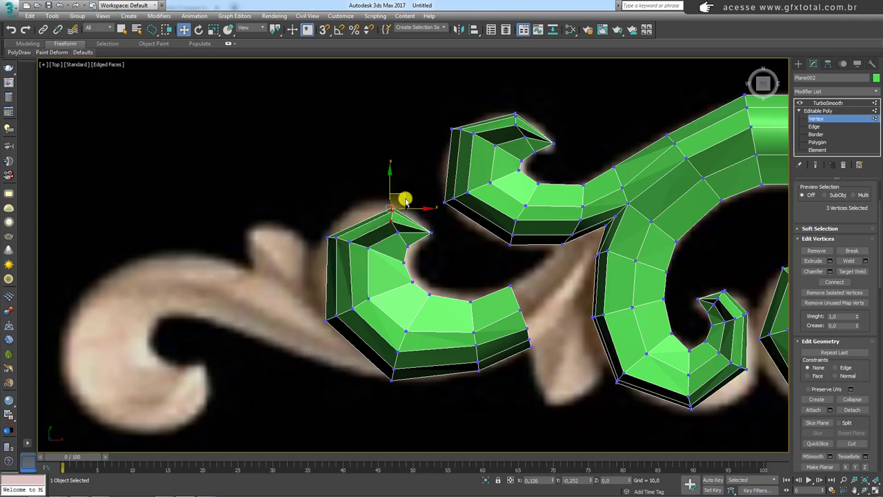
# Step: Turn on the TurboSmooth preview and inspect the smoothed scroll at an angle
pyautogui.click(826, 103)
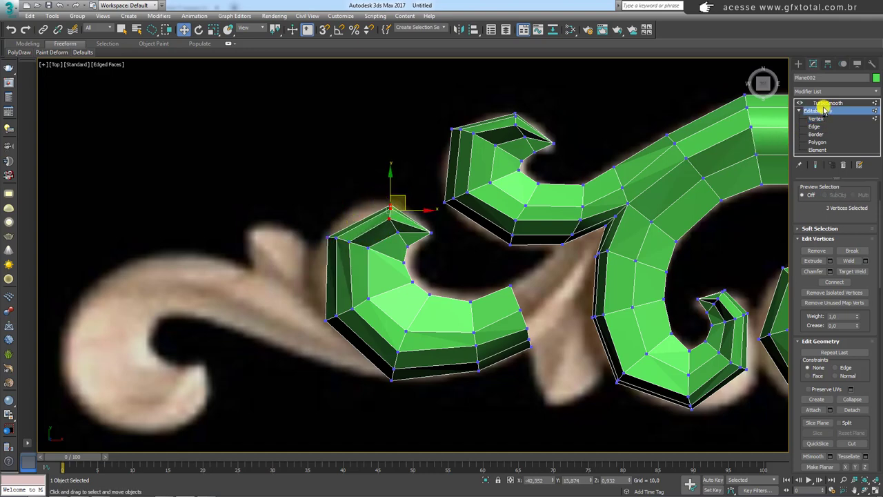
pyautogui.scroll(-2, 471, 331)
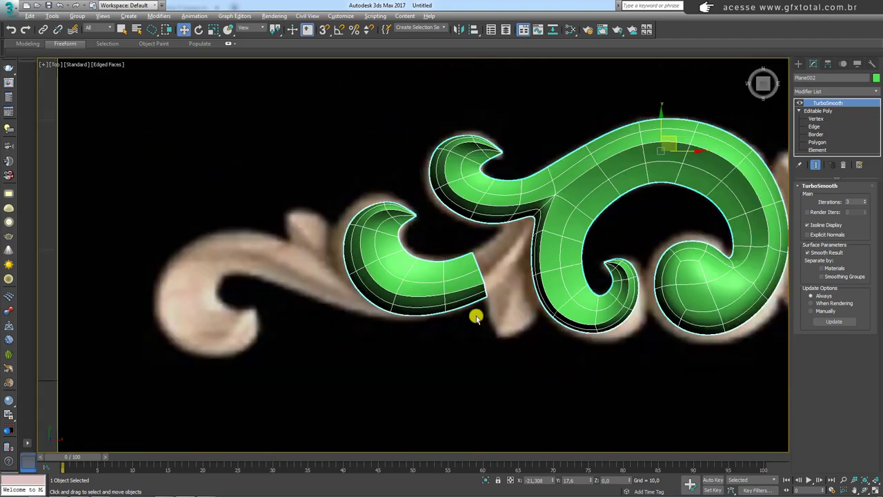
pyautogui.moveTo(477, 311)
pyautogui.keyDown('alt'); pyautogui.mouseDown(button='middle')
pyautogui.moveTo(441, 256)
pyautogui.moveTo(499, 248)
pyautogui.moveTo(508, 274)
pyautogui.moveTo(597, 281)
pyautogui.mouseUp(button='middle'); pyautogui.keyUp('alt')
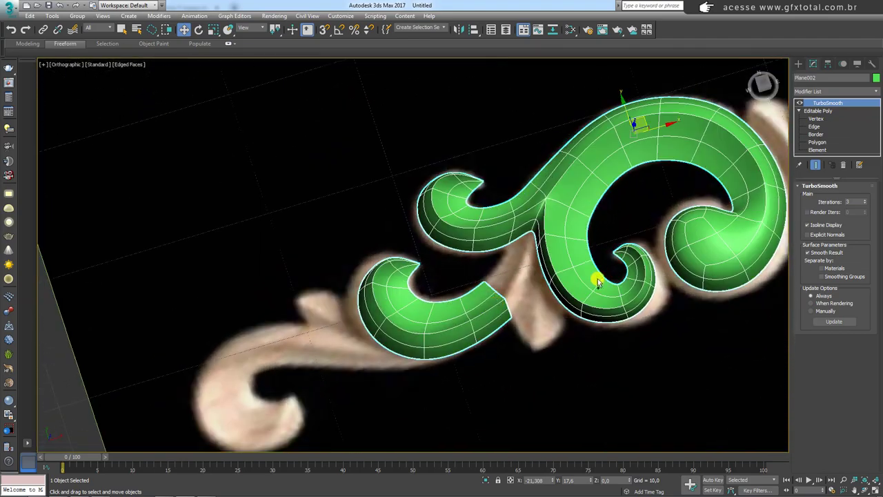
# Step: Shift-drag the curl's four end edges into a new face strip toward the main scroll's stem
pyautogui.click(816, 126)
pyautogui.click(490, 291)
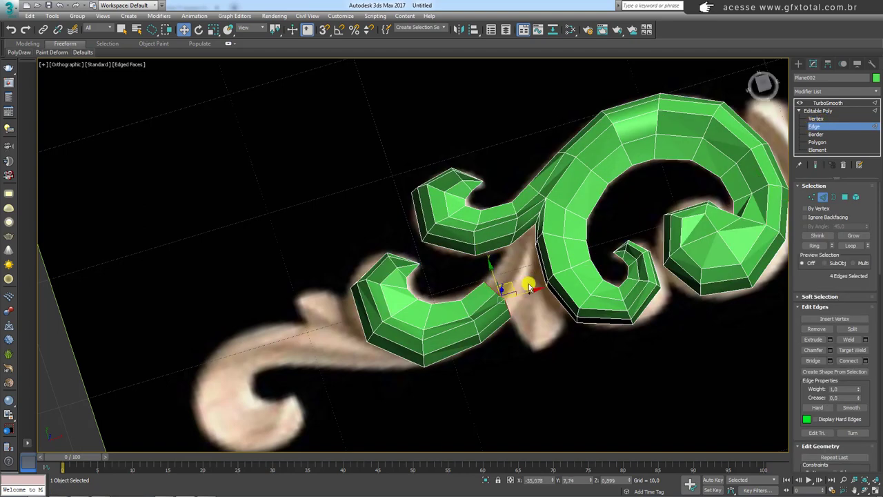
pyautogui.keyDown('alt'); pyautogui.moveTo(523, 285); pyautogui.dragTo(529, 311, button='middle'); pyautogui.keyUp('alt')
pyautogui.keyDown('shift'); pyautogui.moveTo(513, 290); pyautogui.dragTo(586, 200); pyautogui.keyUp('shift')
pyautogui.press('e')
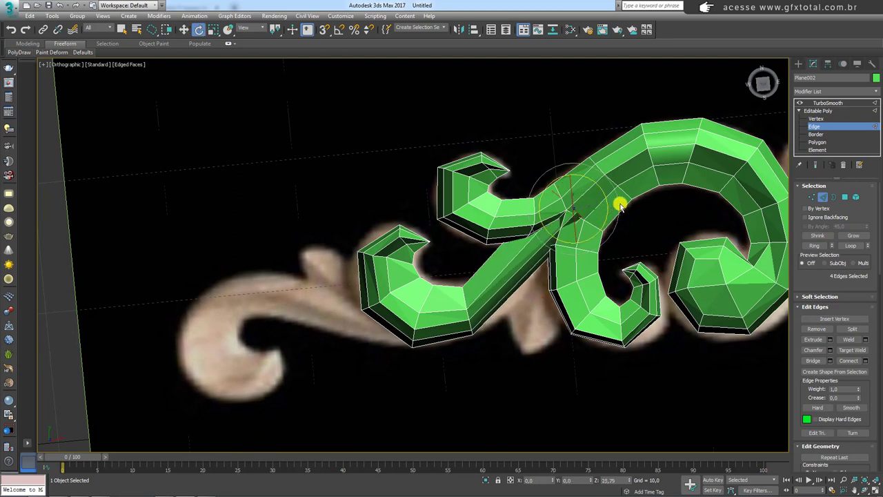
pyautogui.press('r')
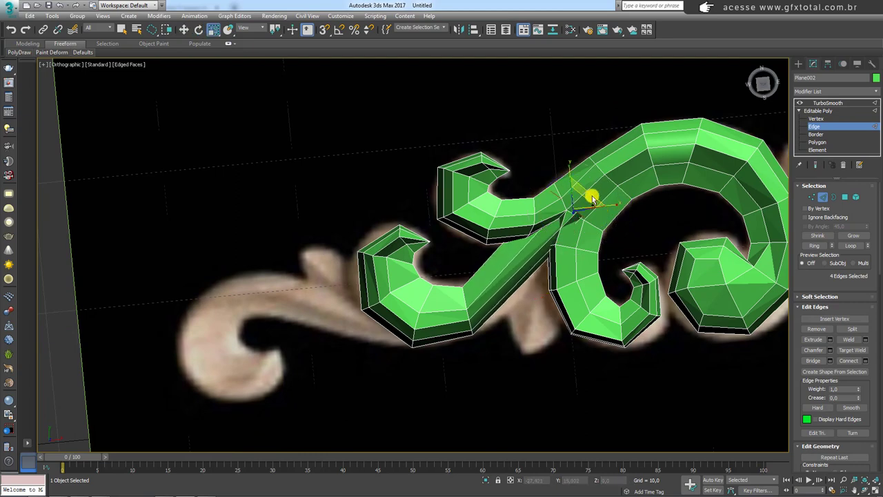